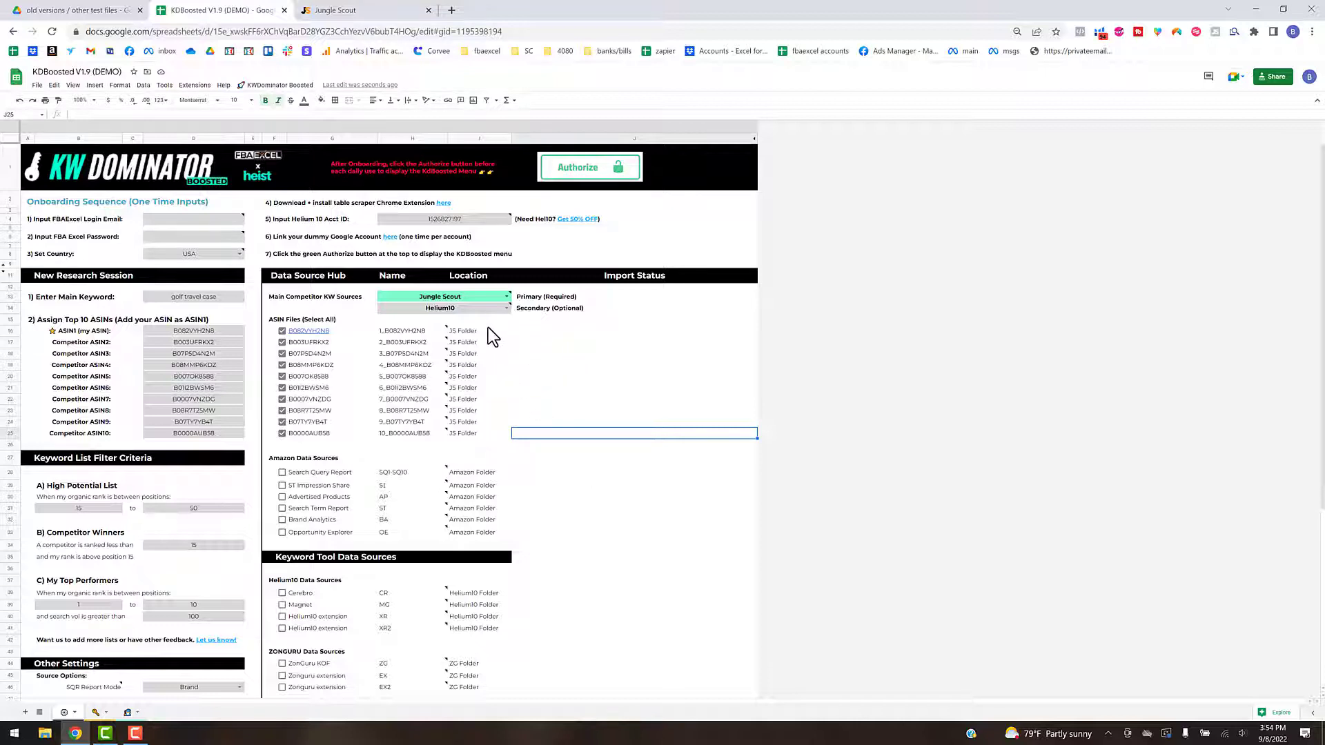
- Examine the data source hub: the primary and secondary competitor keyword sources, the ASIN files and the checked Jungle Scout data sources
mouse_move(461, 303)
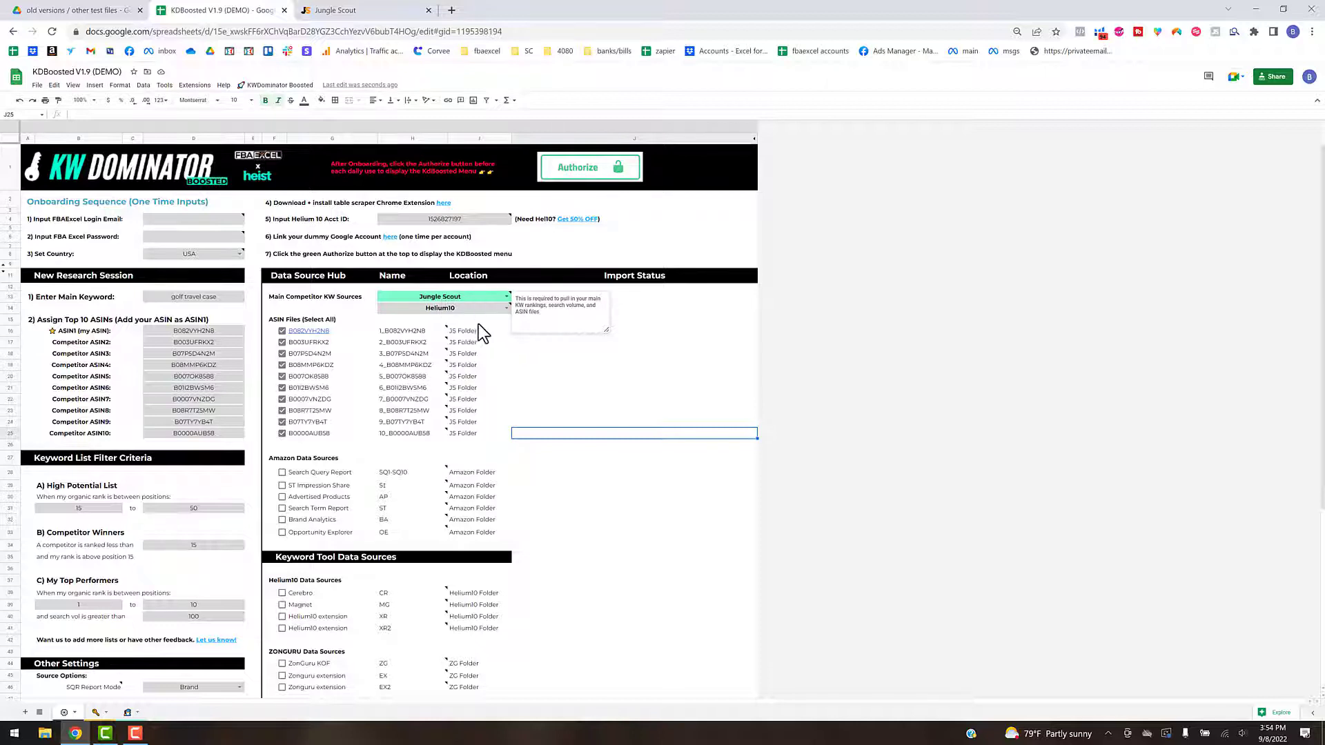
click(580, 362)
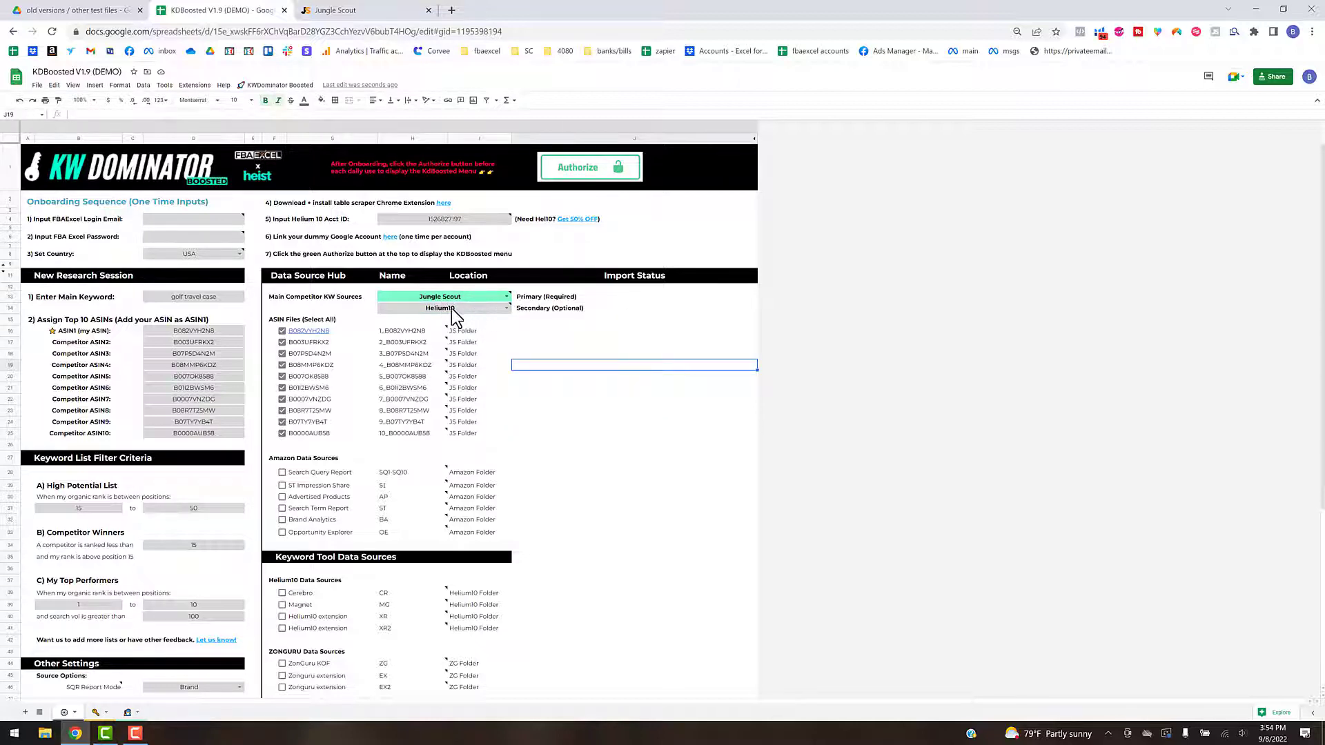
mouse_move(484, 309)
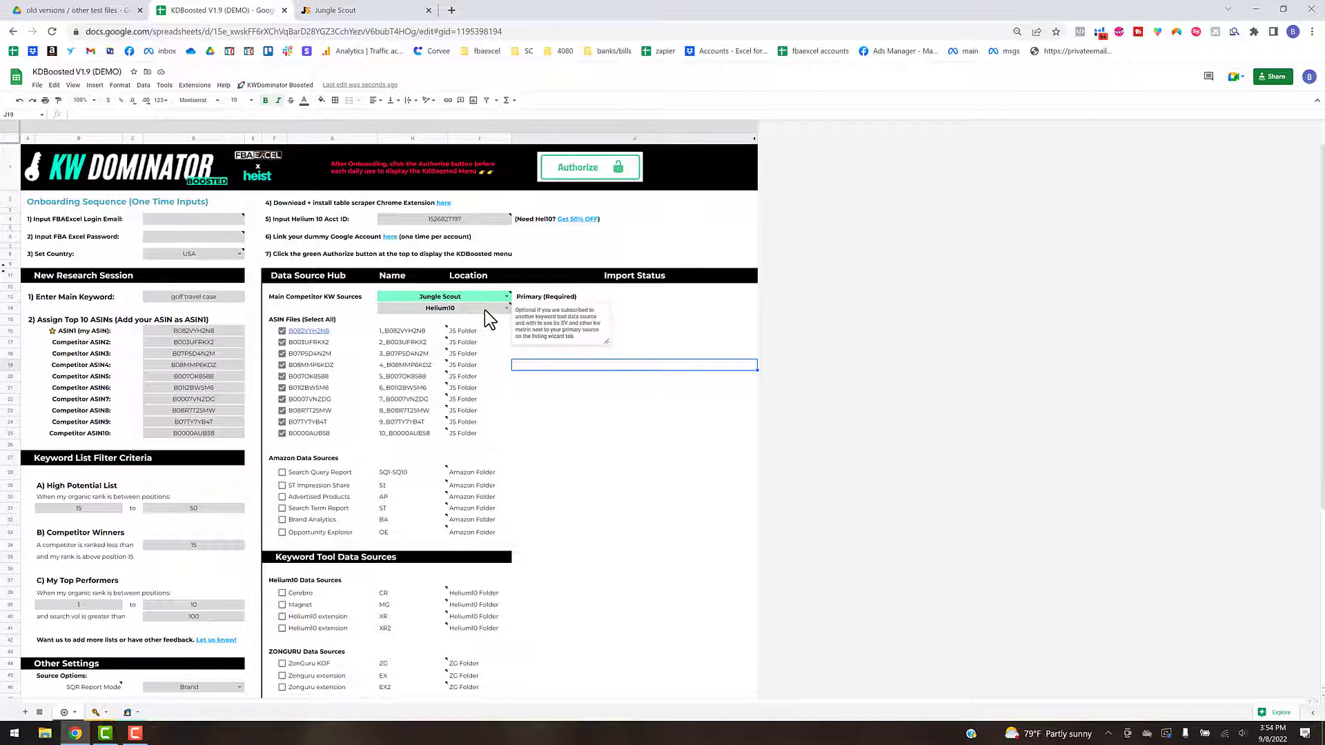
click(661, 308)
mouse_move(474, 297)
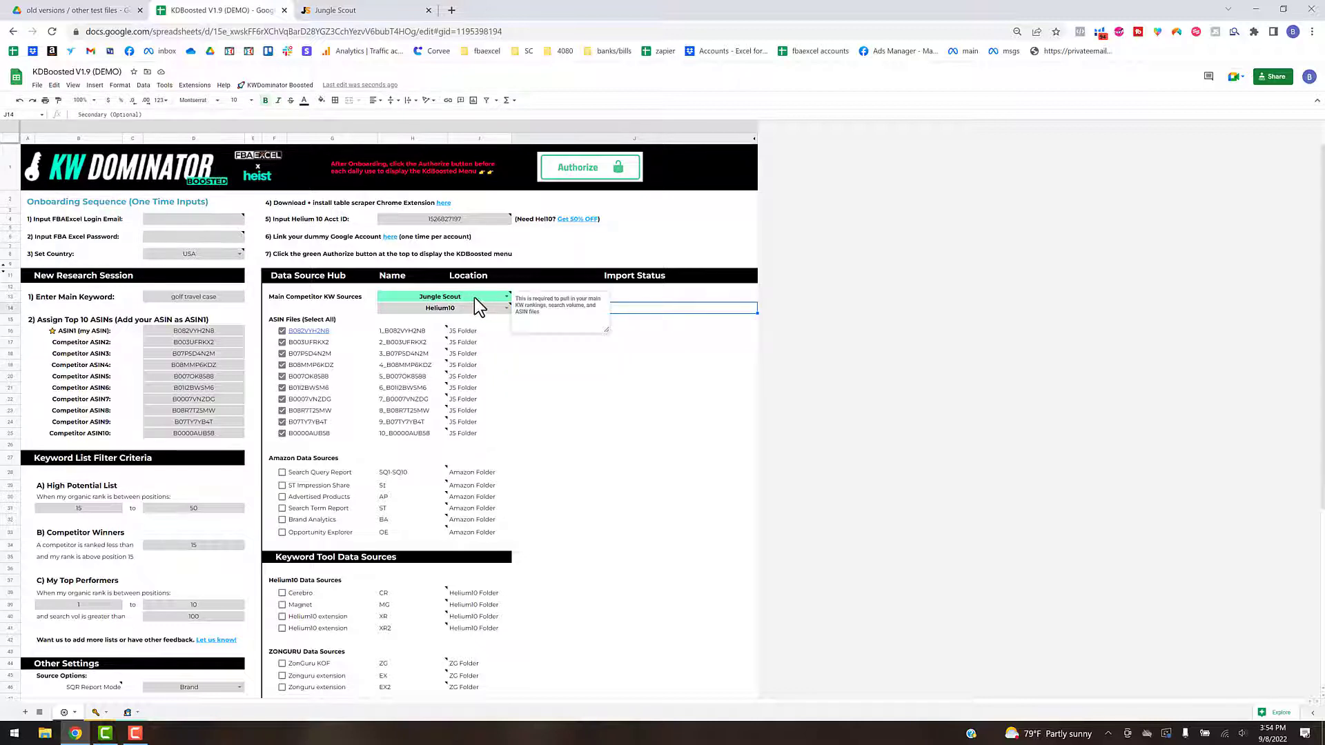
click(466, 298)
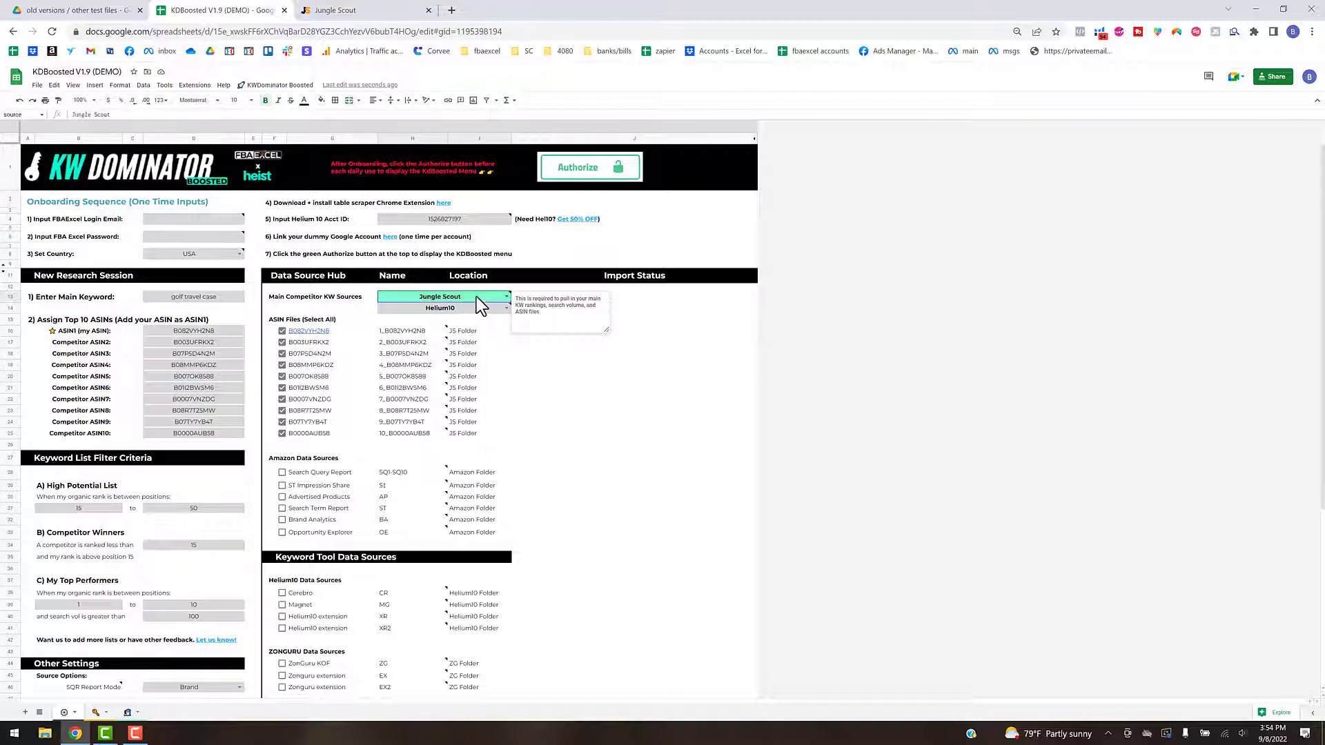
mouse_move(353, 337)
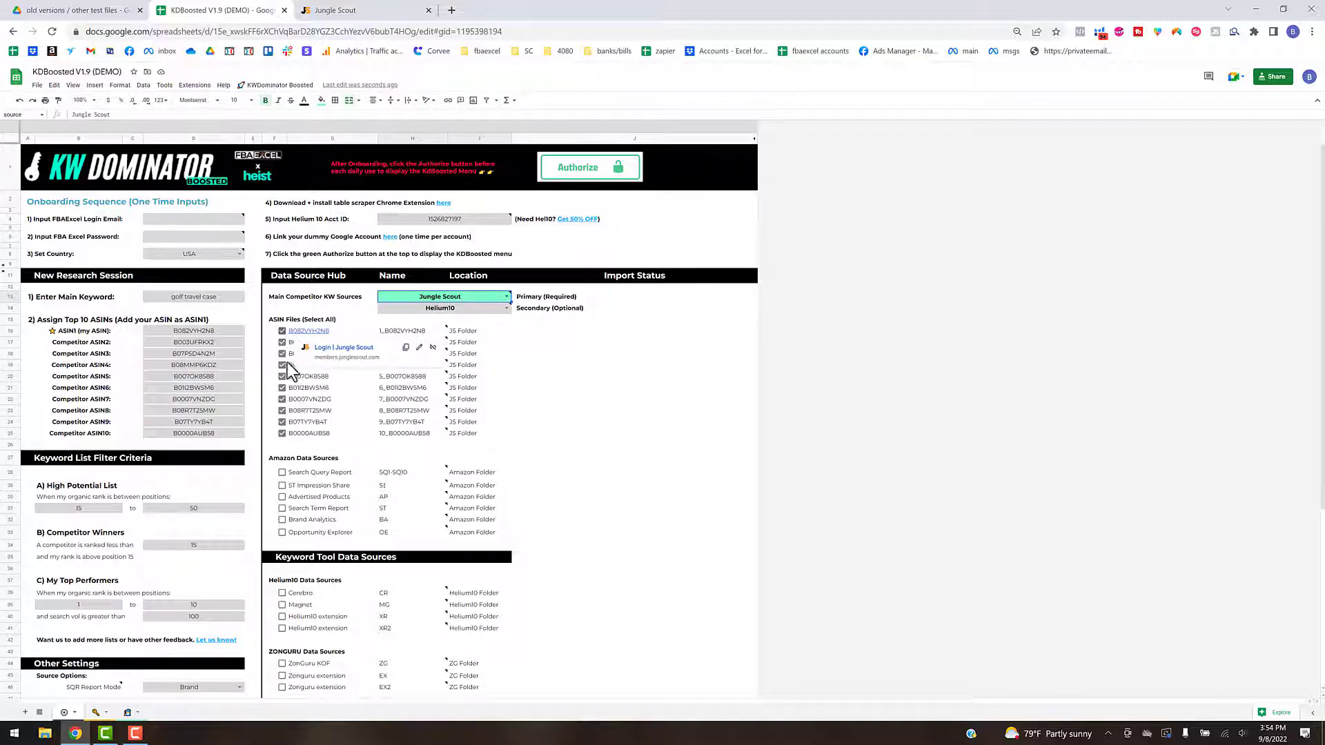
click(607, 379)
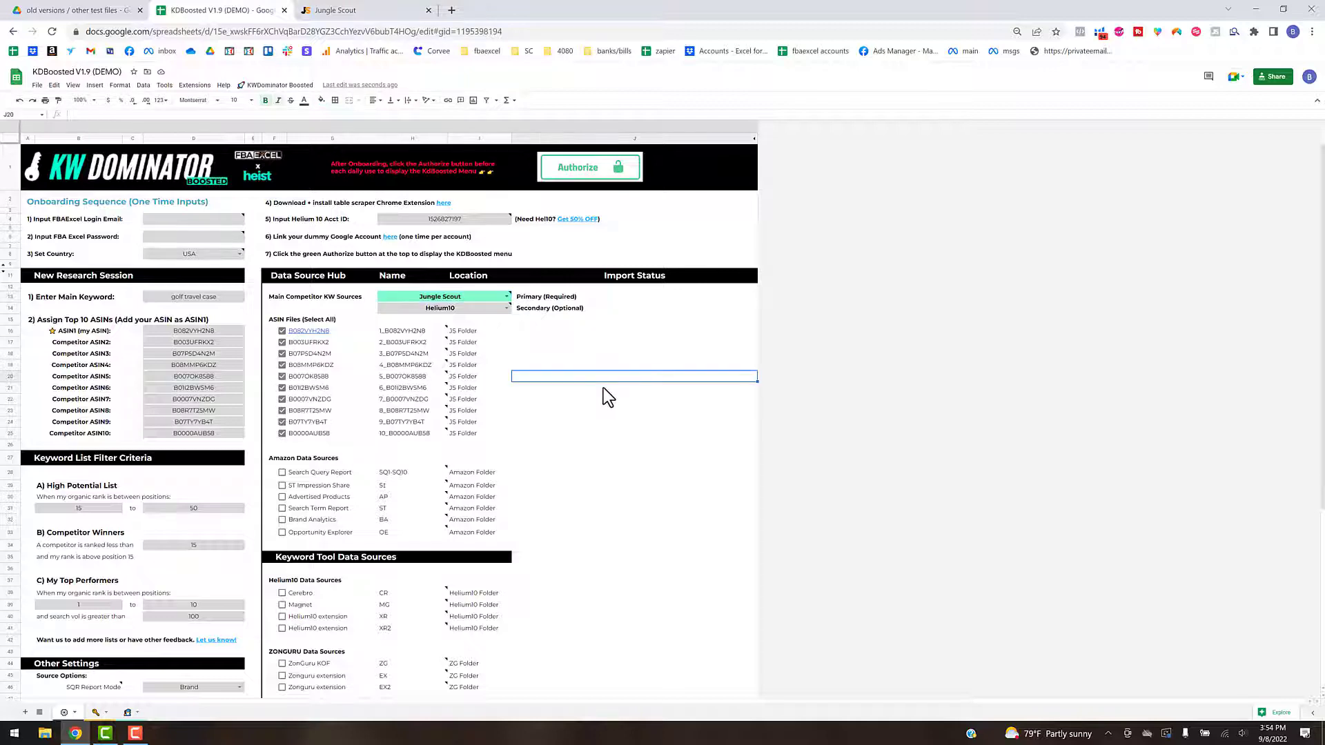
scroll(519, 470, down, 2)
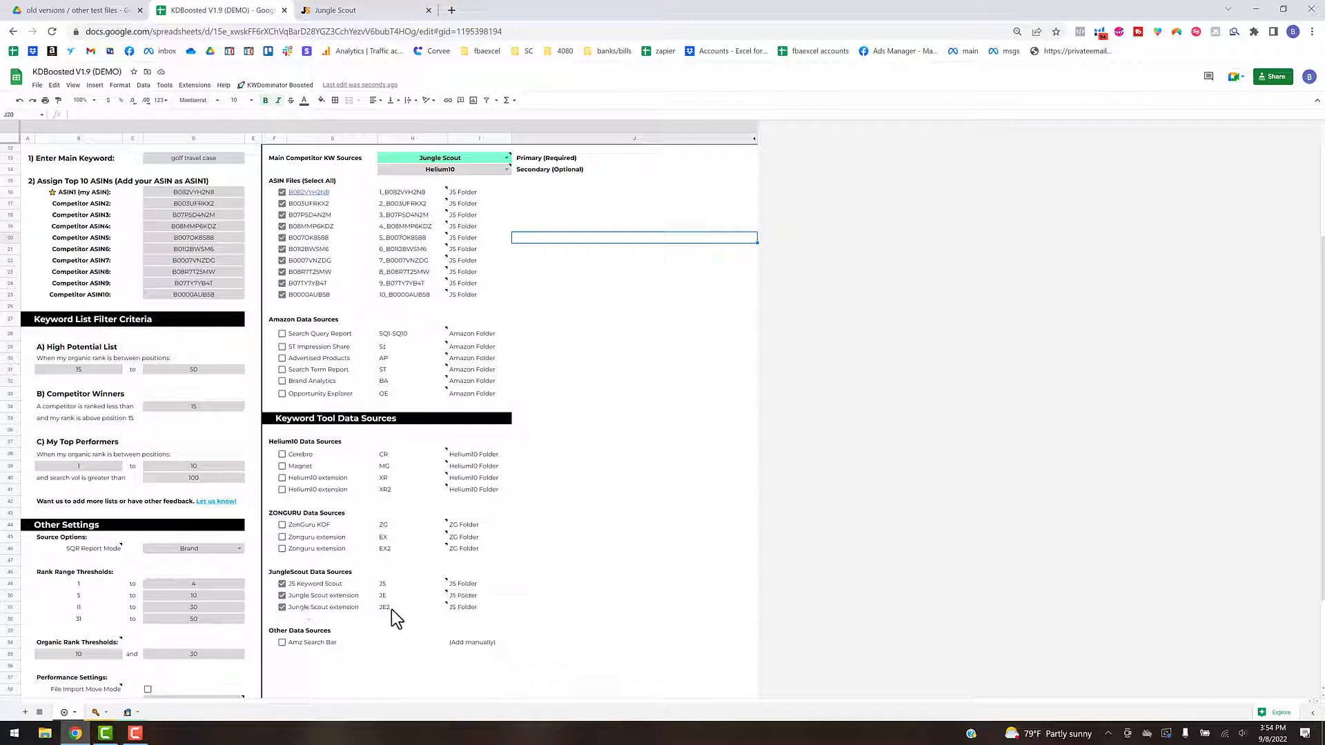
mouse_move(343, 609)
scroll(613, 466, up, 4)
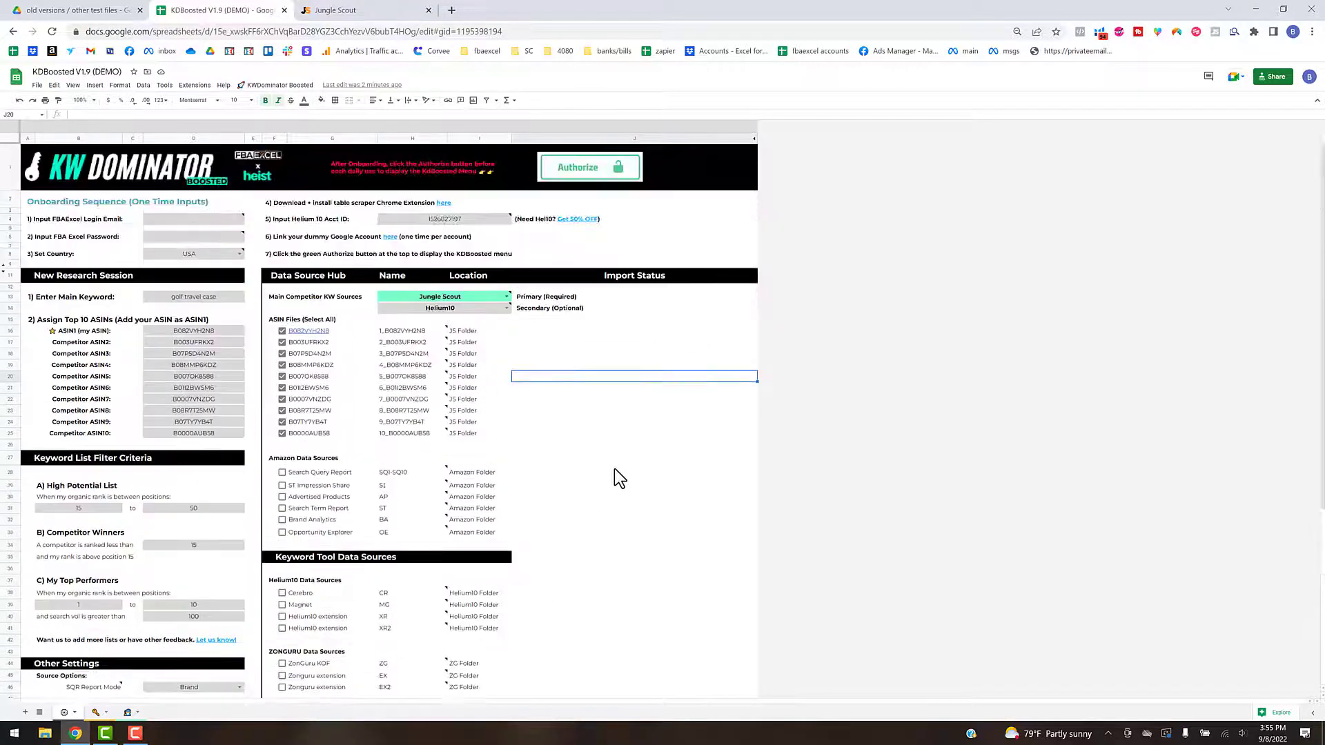
- Run KWDominator Boosted's Download New Data operation for the new research session and confirm it
click(262, 84)
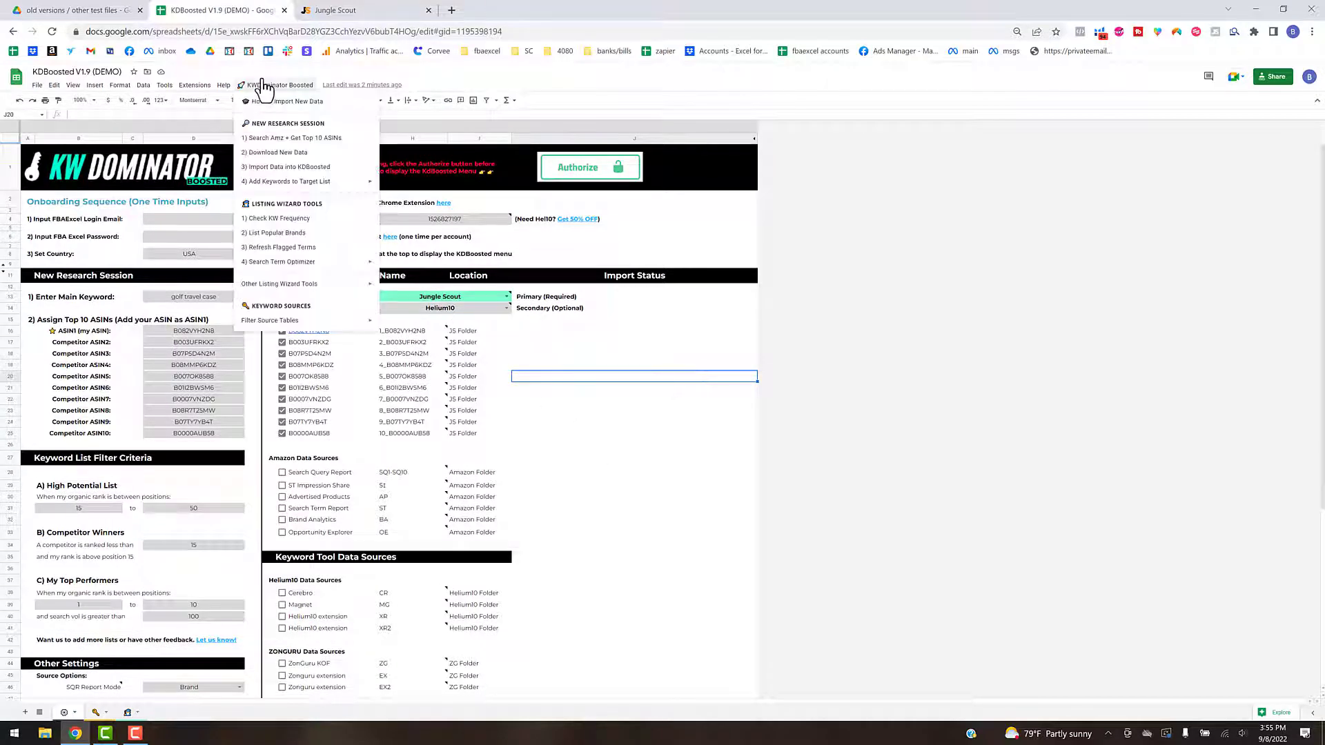
click(279, 153)
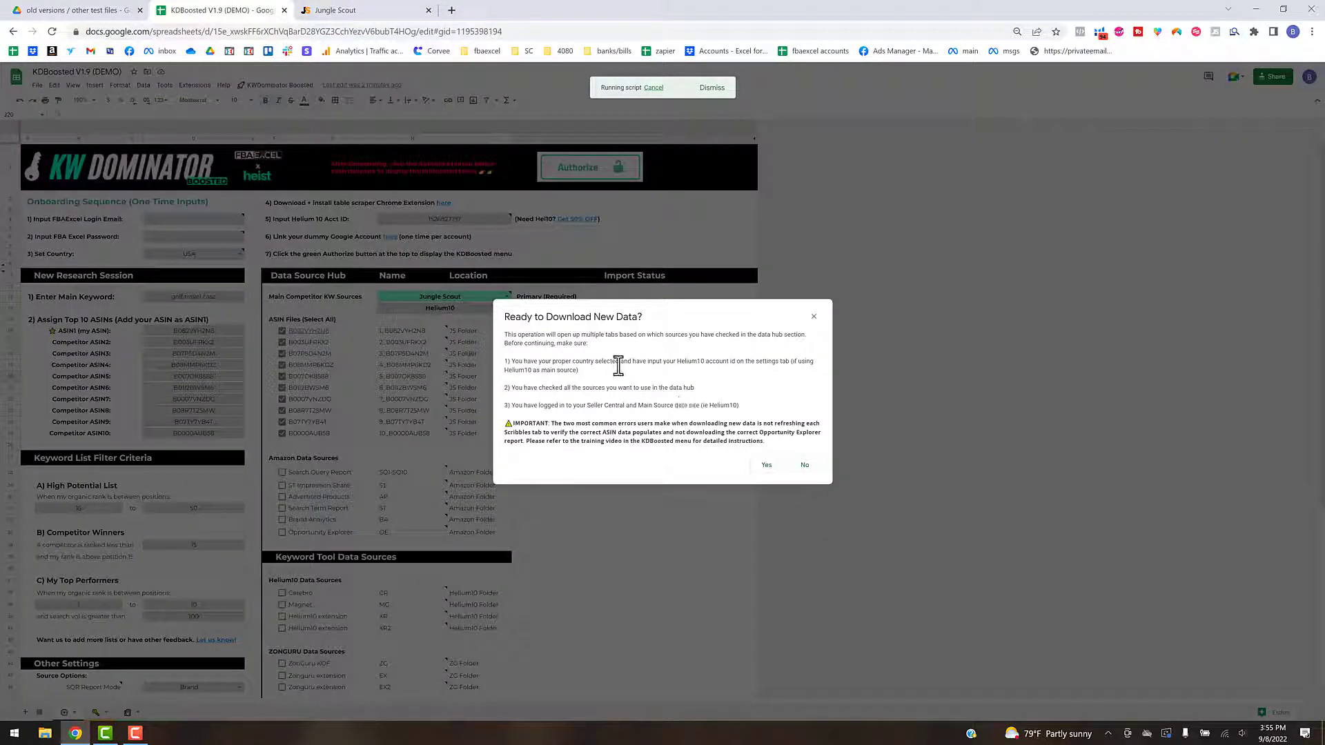
click(754, 471)
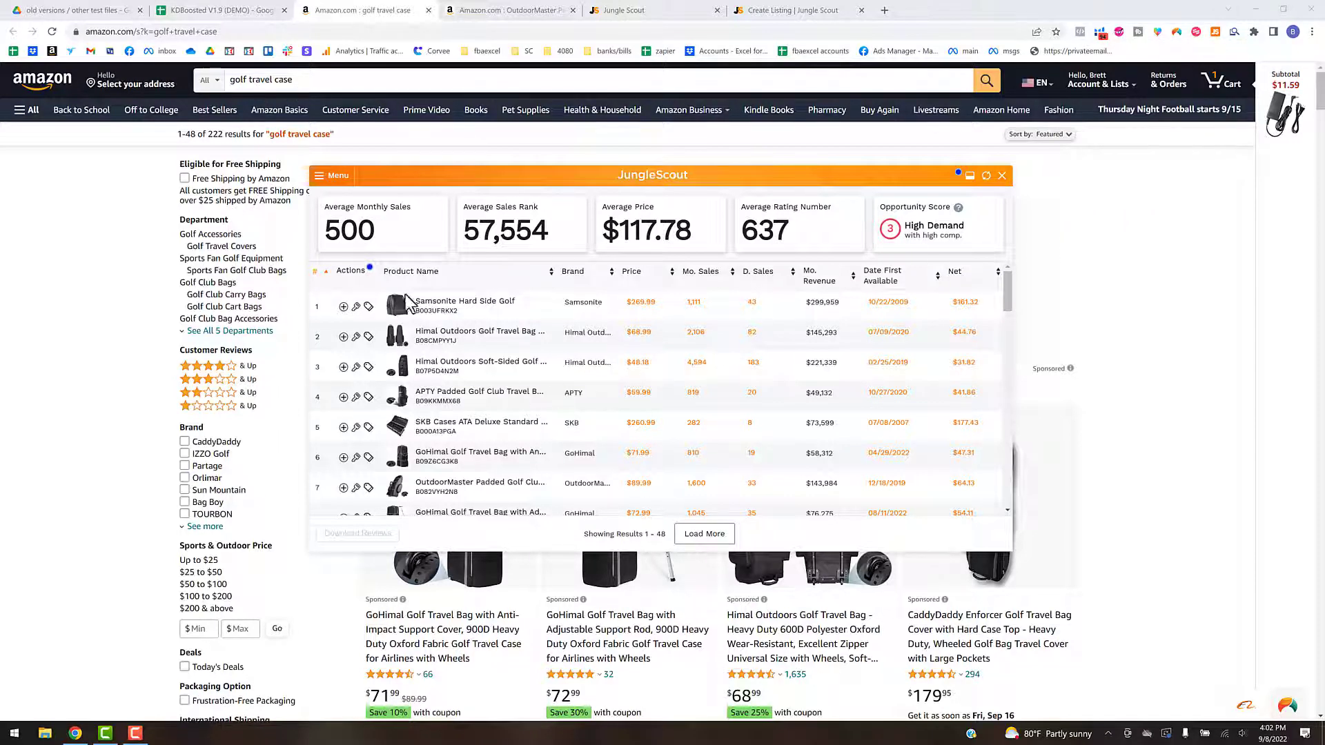
- On the Amazon results page for golf travel case, reset the Jungle Scout extension's view customization and apply it with all data points enabled
click(320, 177)
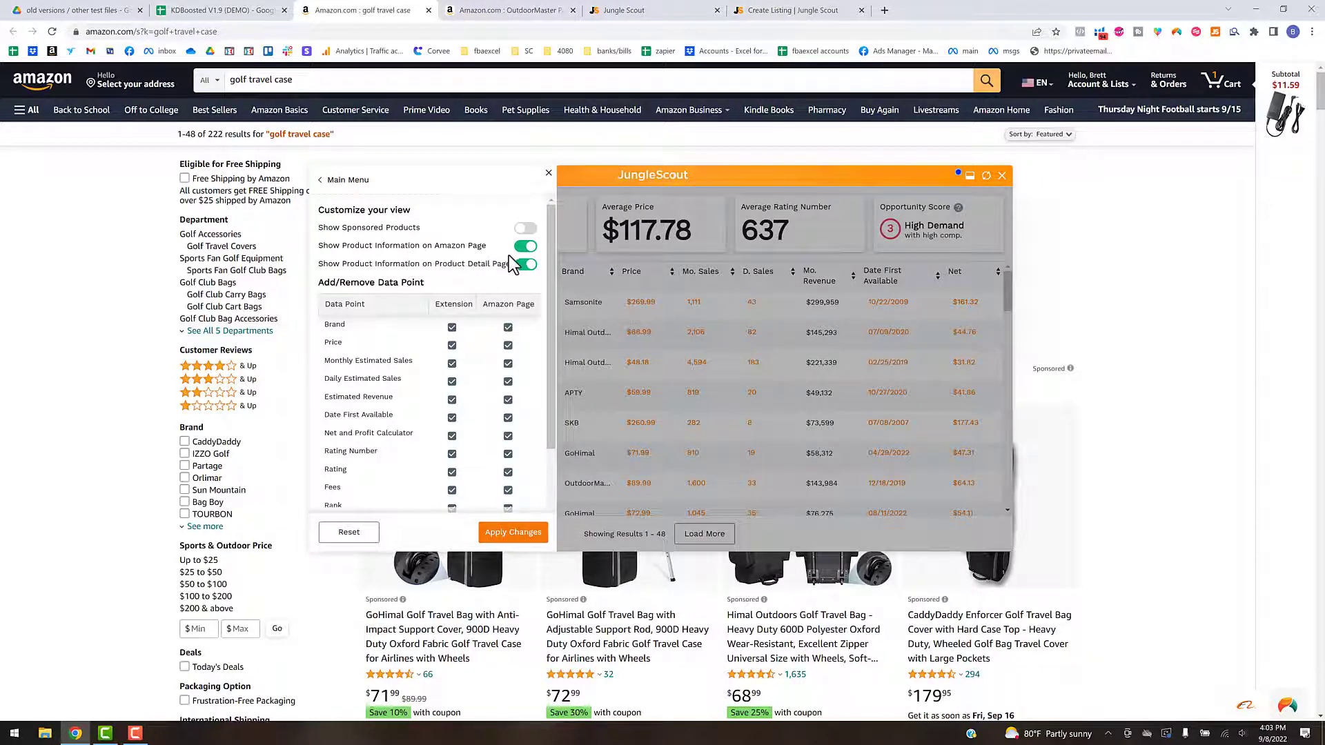
drag(550, 278, 548, 387)
scroll(504, 308, up, 3)
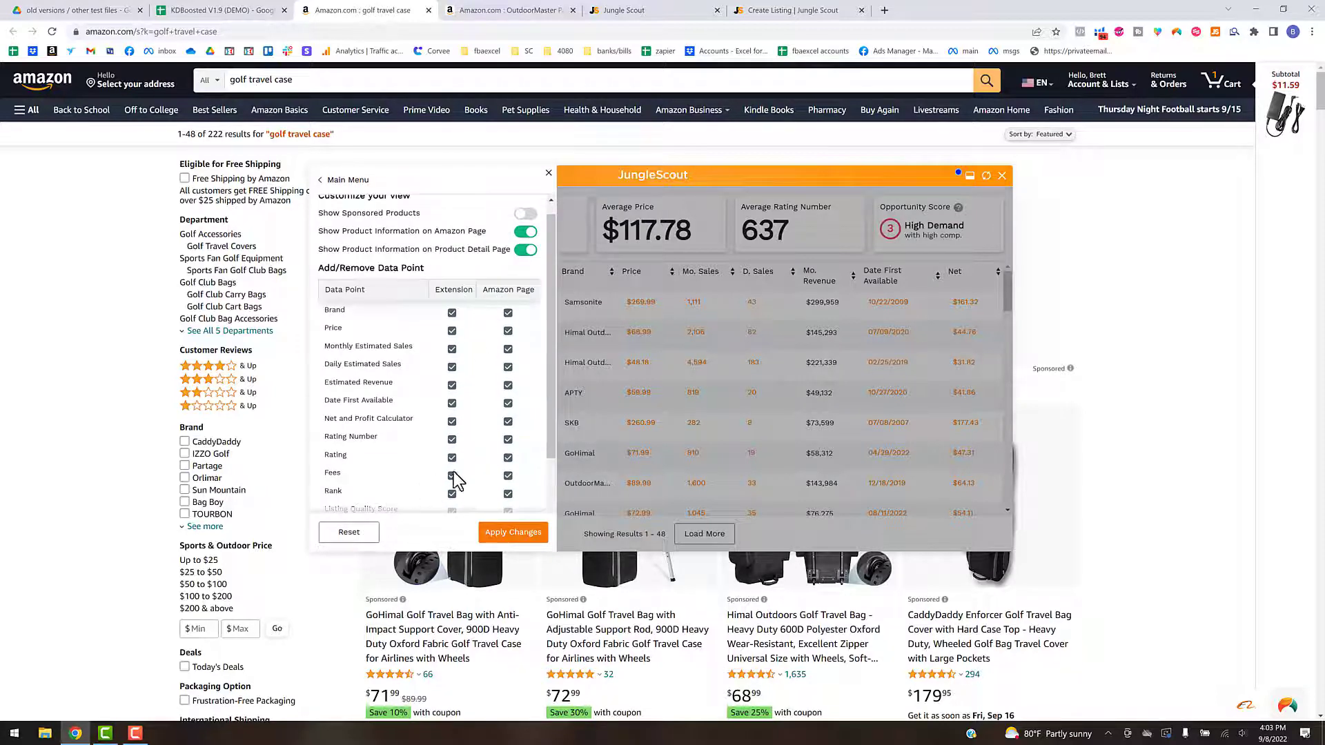
click(349, 532)
scroll(478, 384, down, 3)
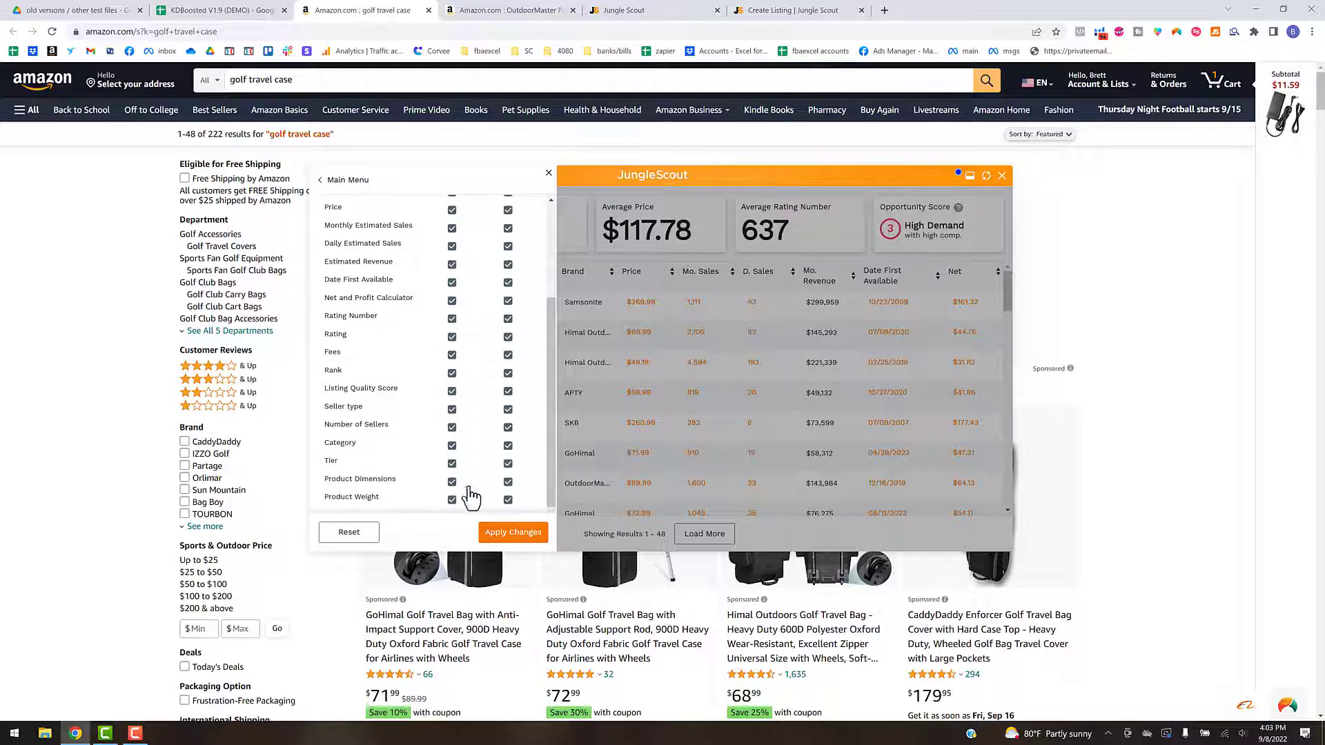
click(507, 533)
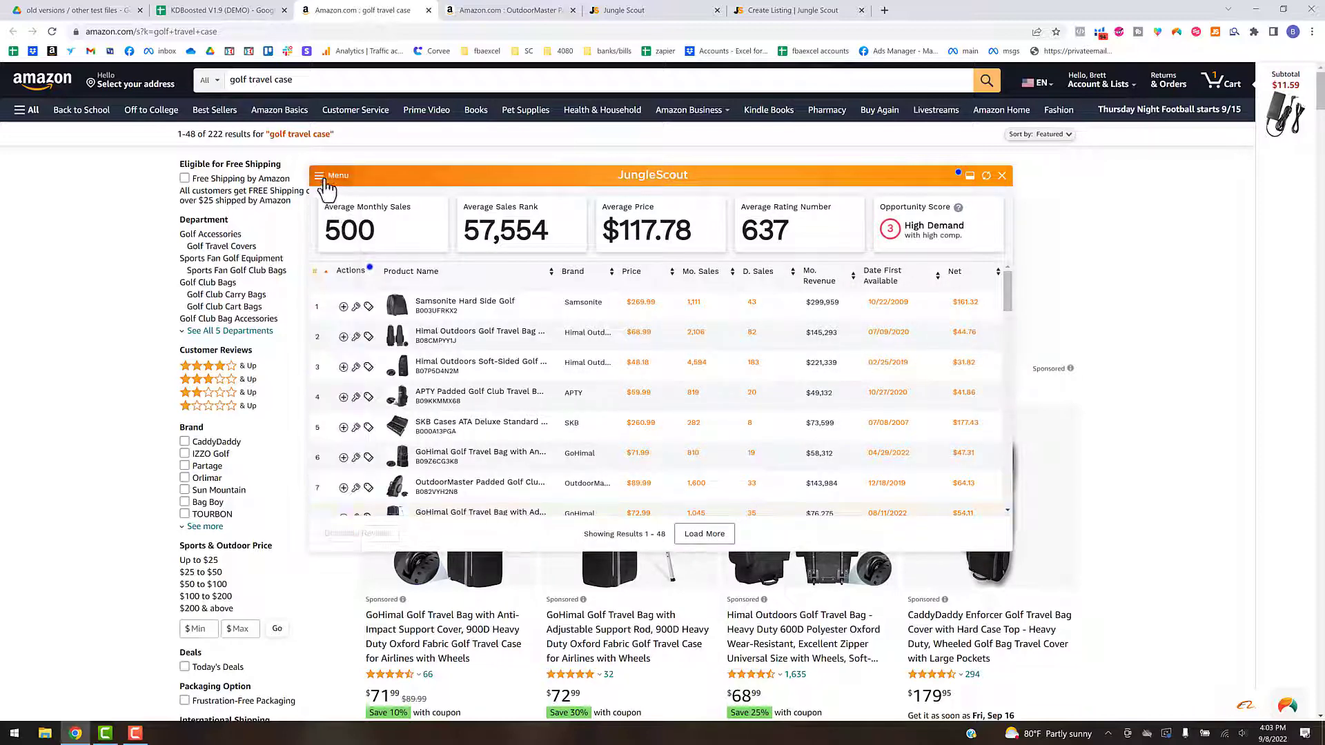
- Try to download the search results as a CSV named JE into the JS folder under KW Sources - New
click(321, 184)
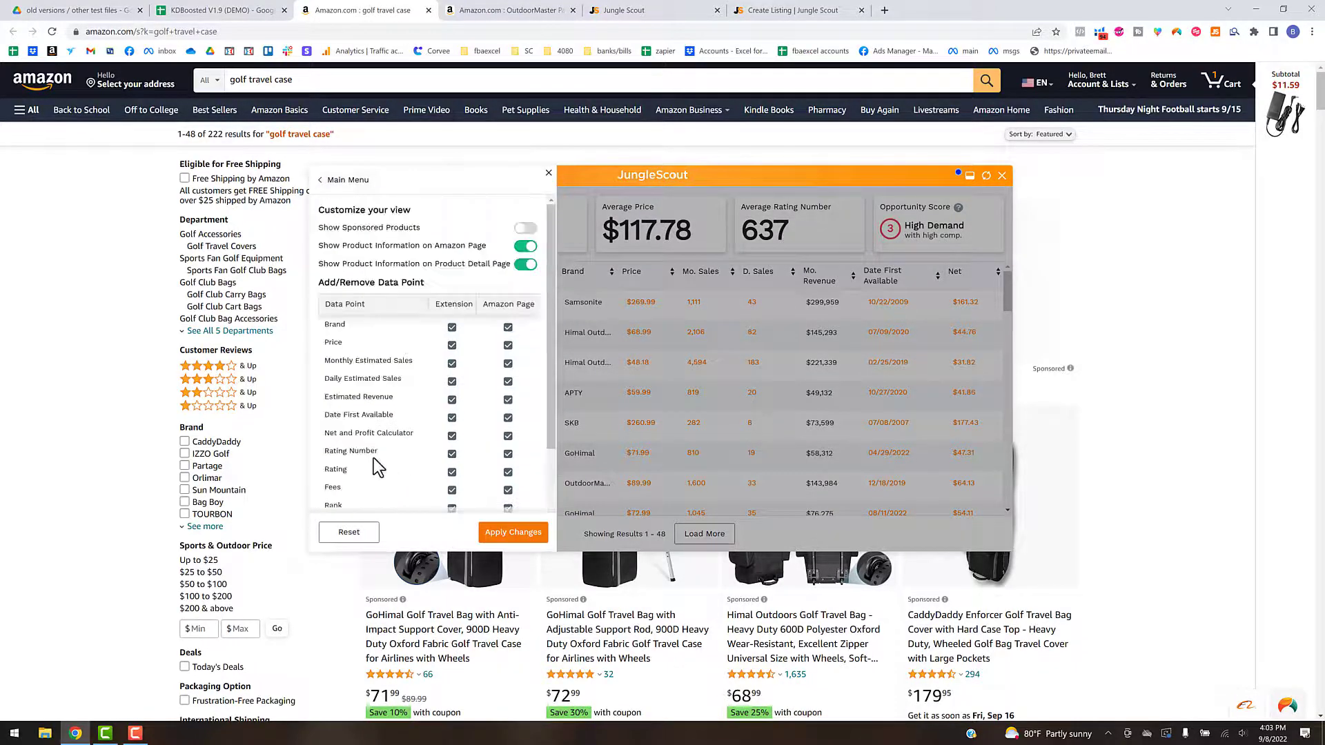
click(348, 189)
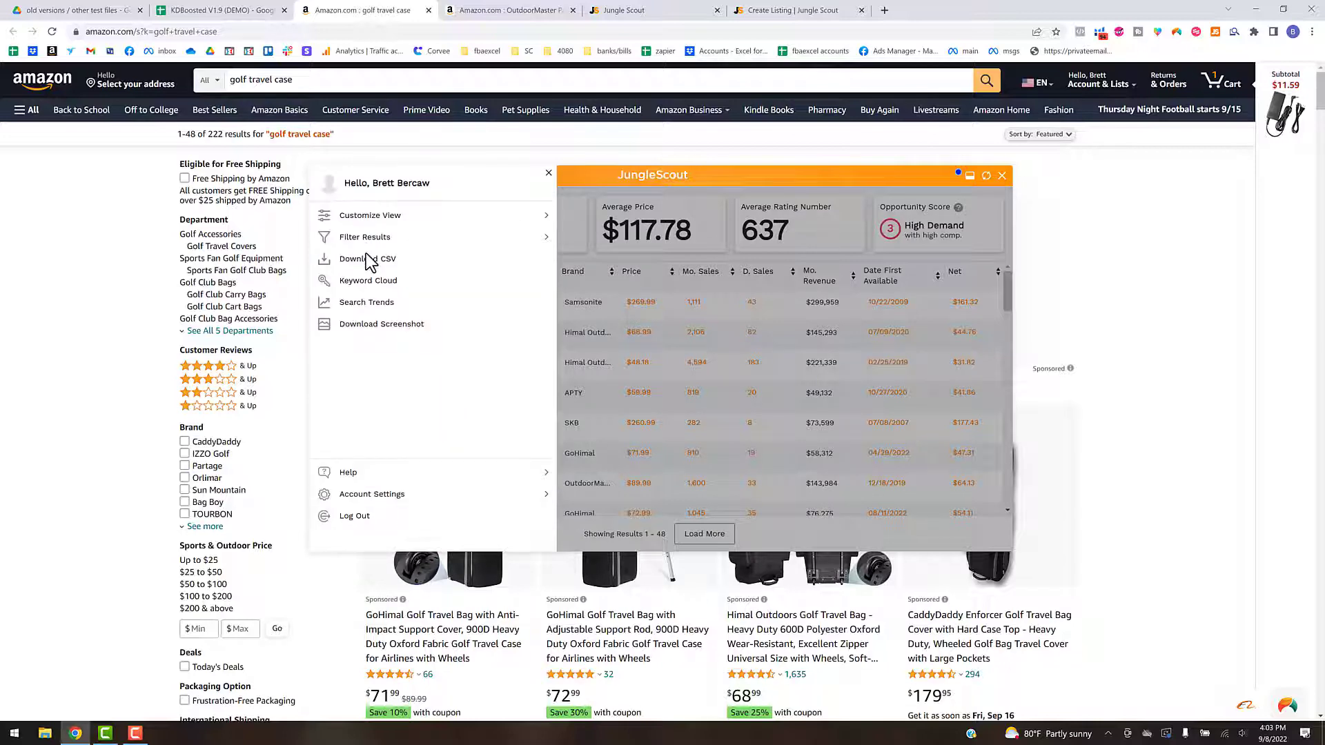
click(458, 272)
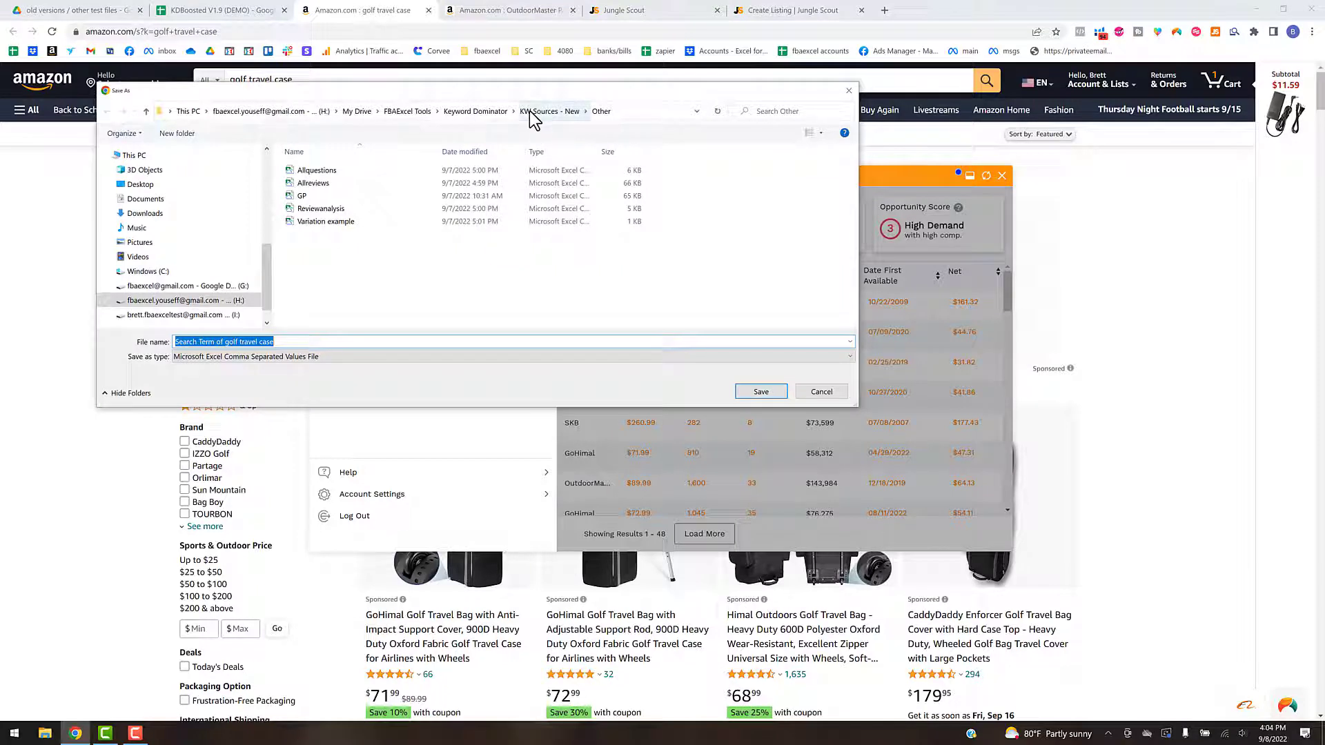
click(531, 112)
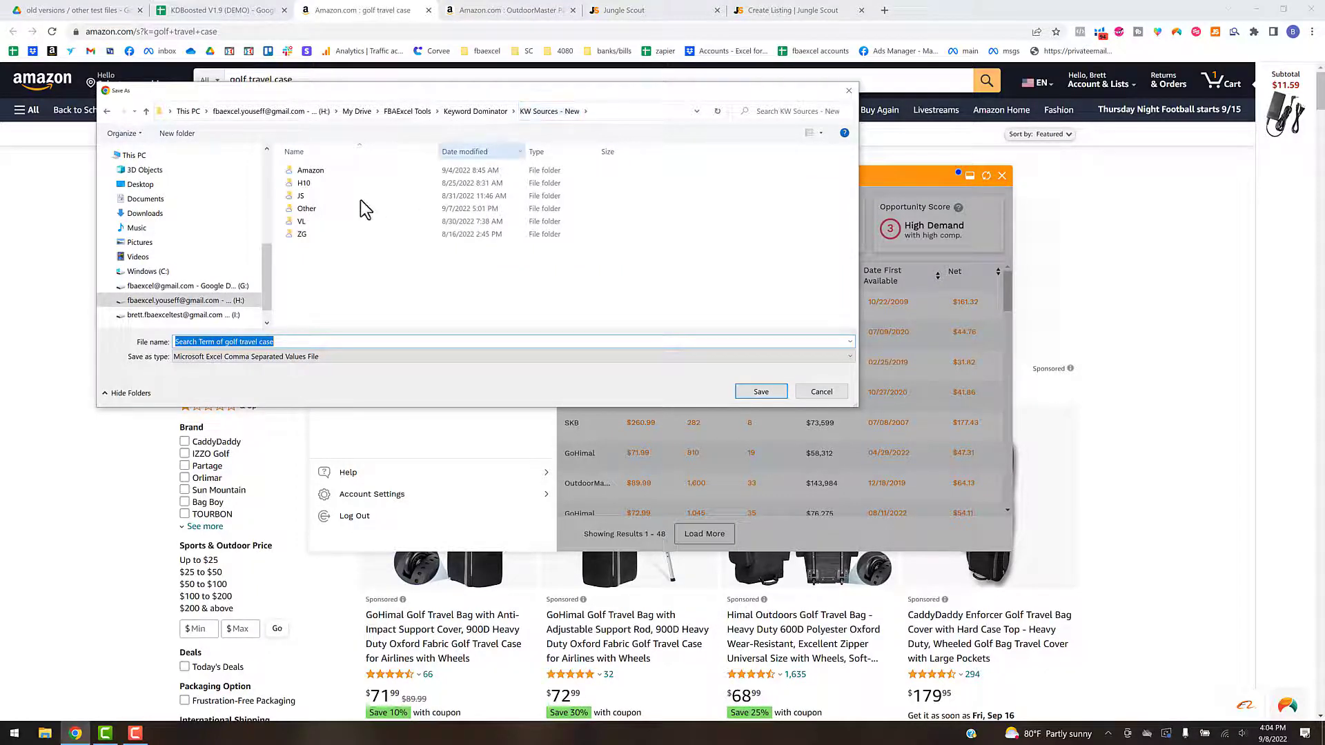
click(302, 195)
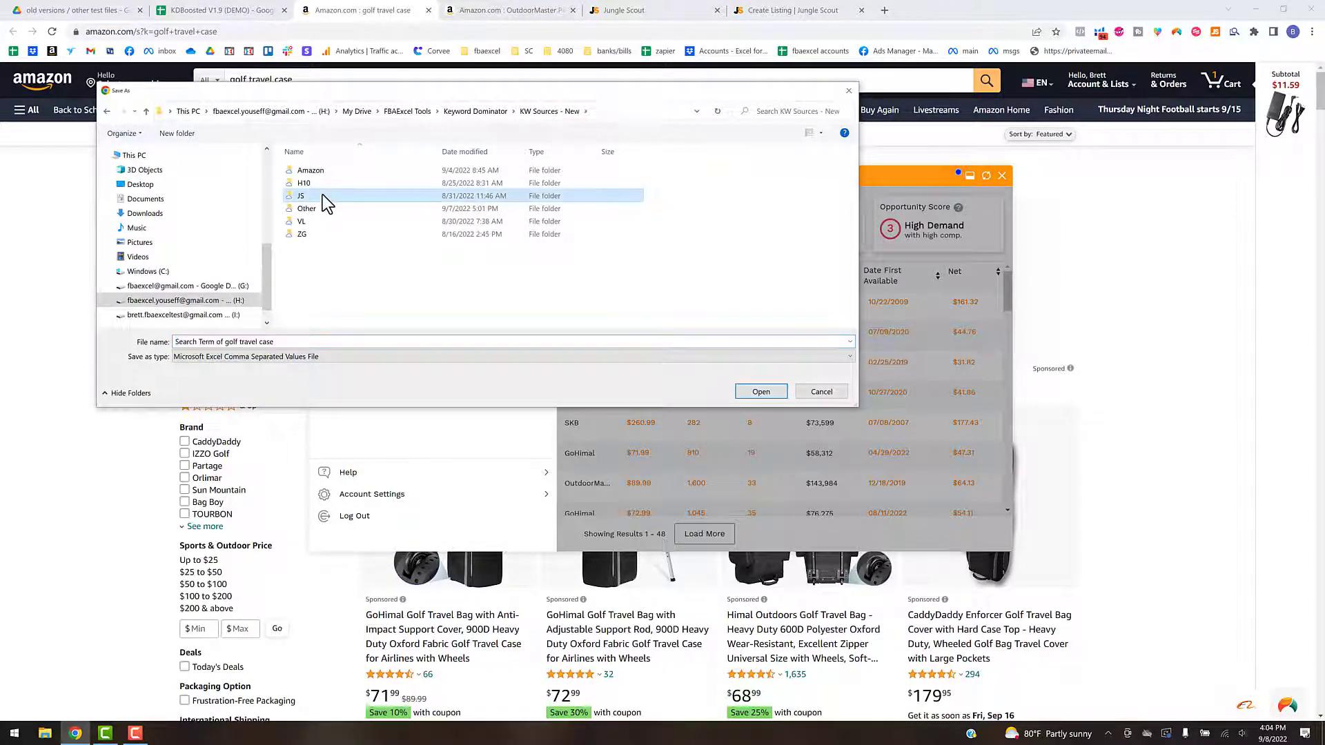
double_click(323, 195)
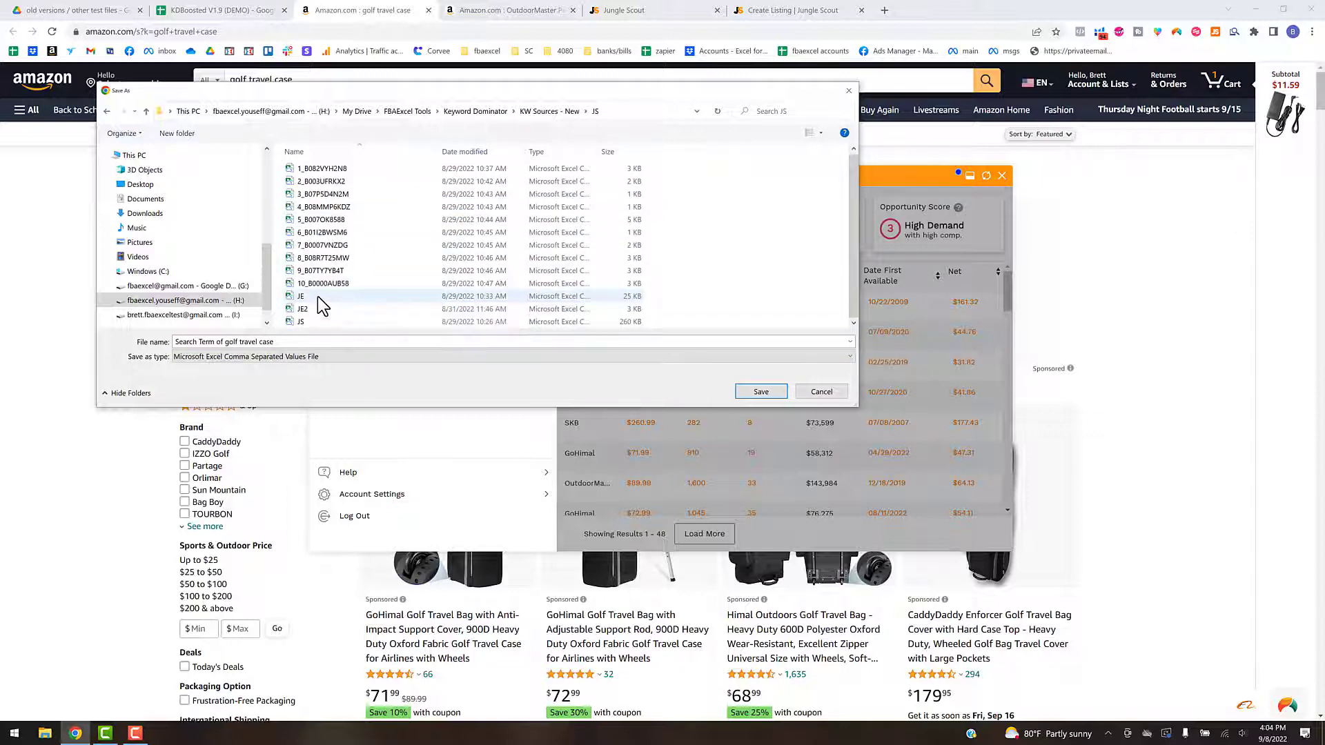
click(317, 297)
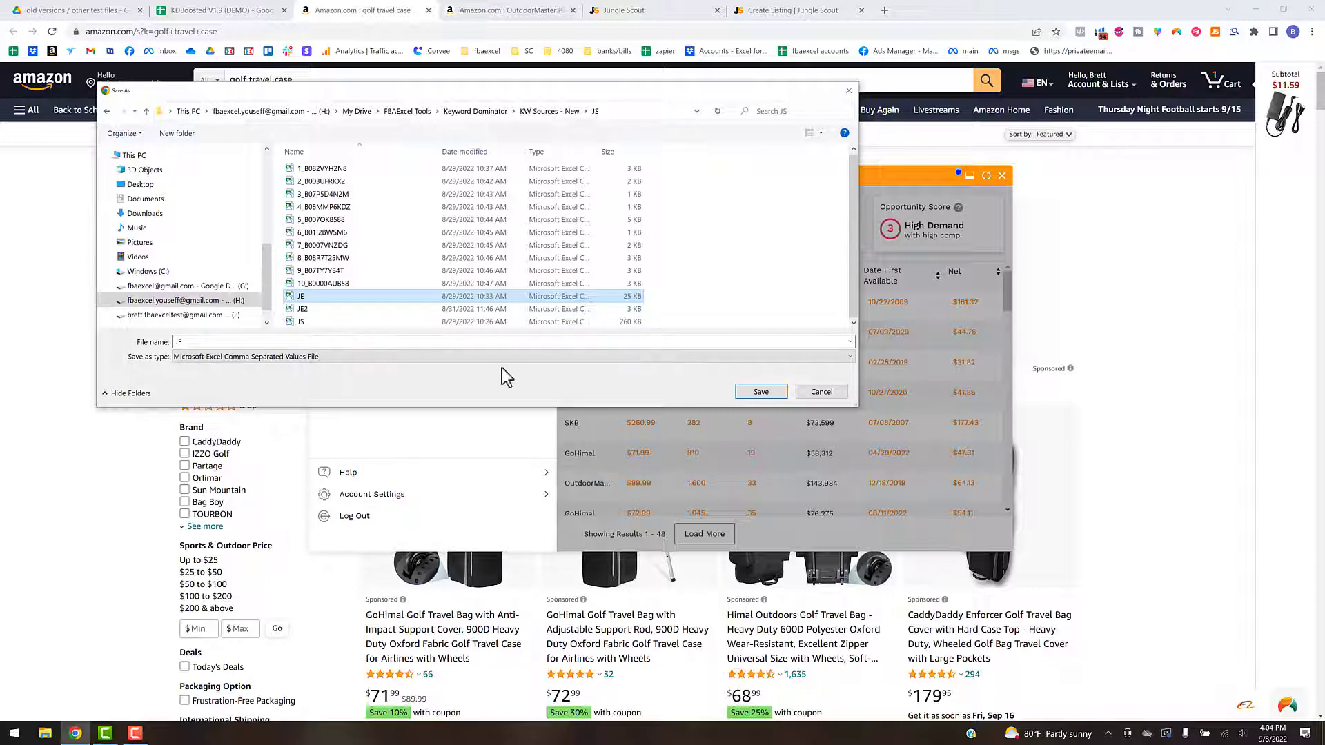
click(848, 91)
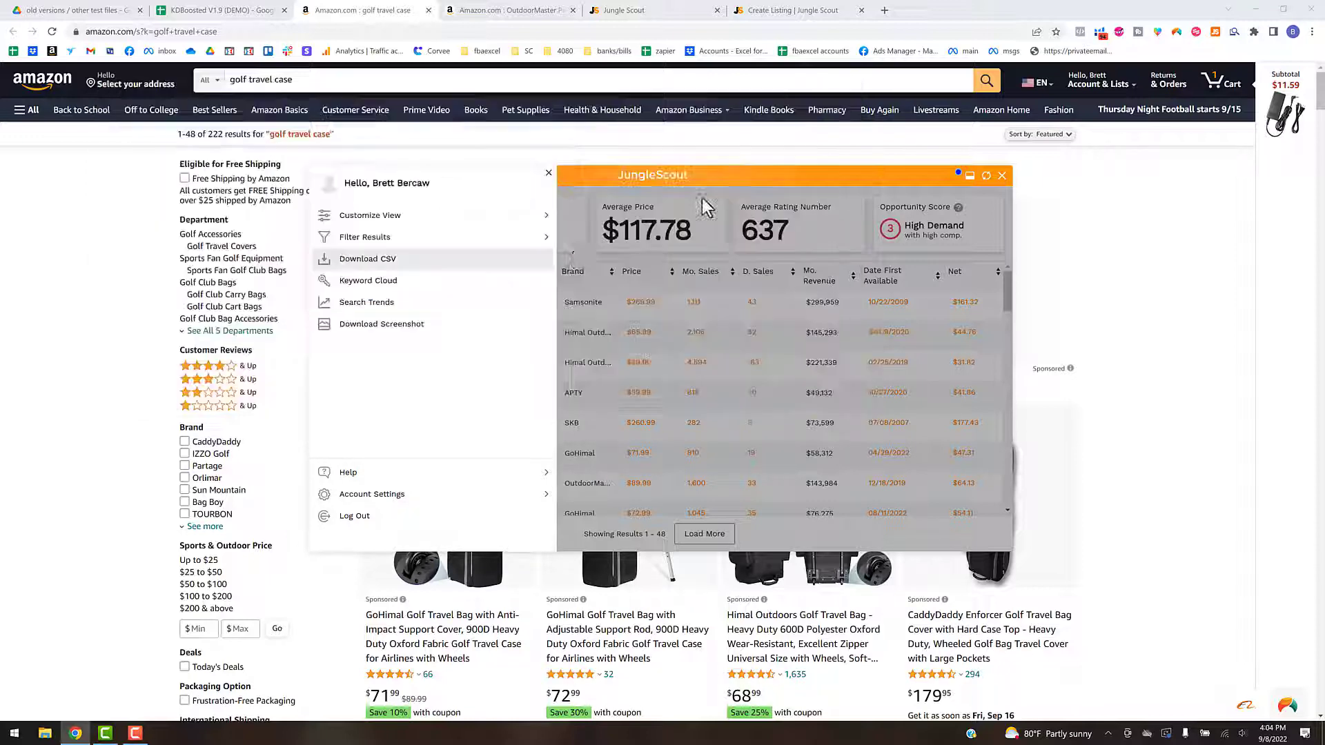
- Close the search results page and try to download the OutdoorMaster product page's Jungle Scout data as a CSV named JE2 in the JS folder
click(429, 10)
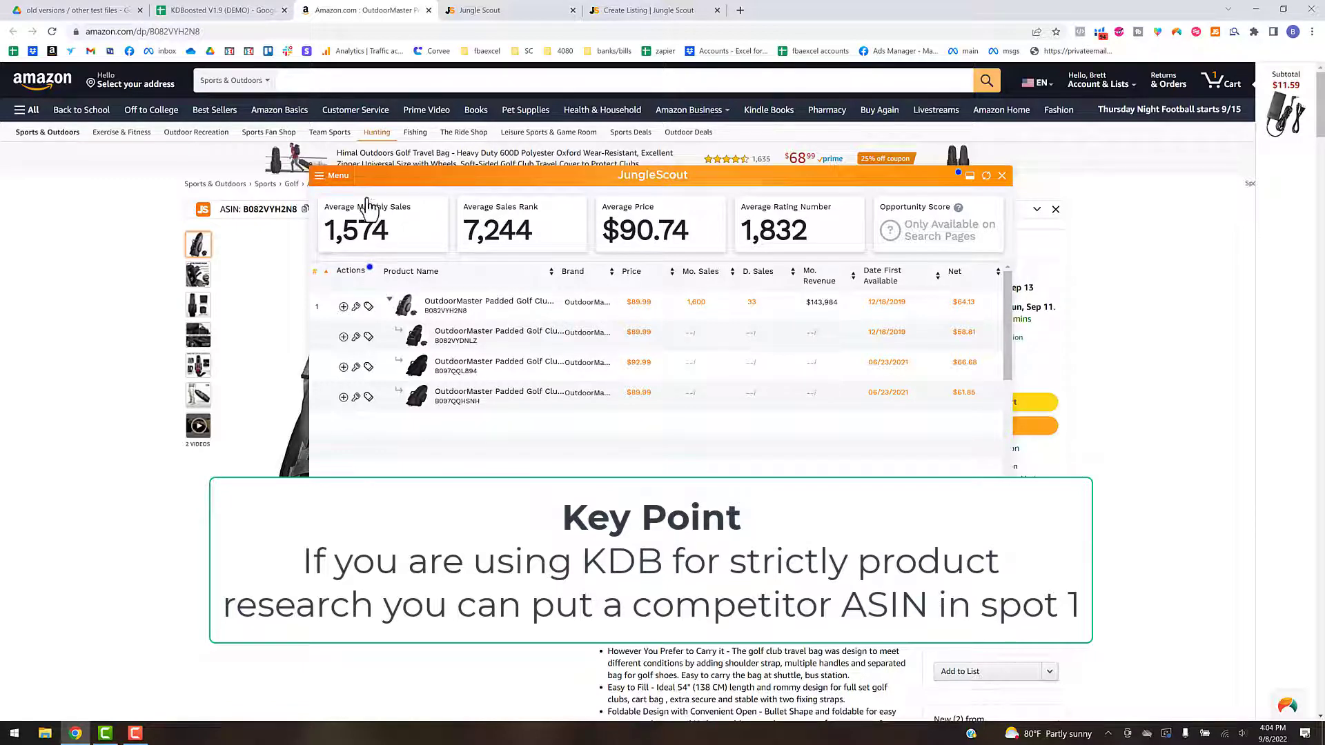
click(339, 176)
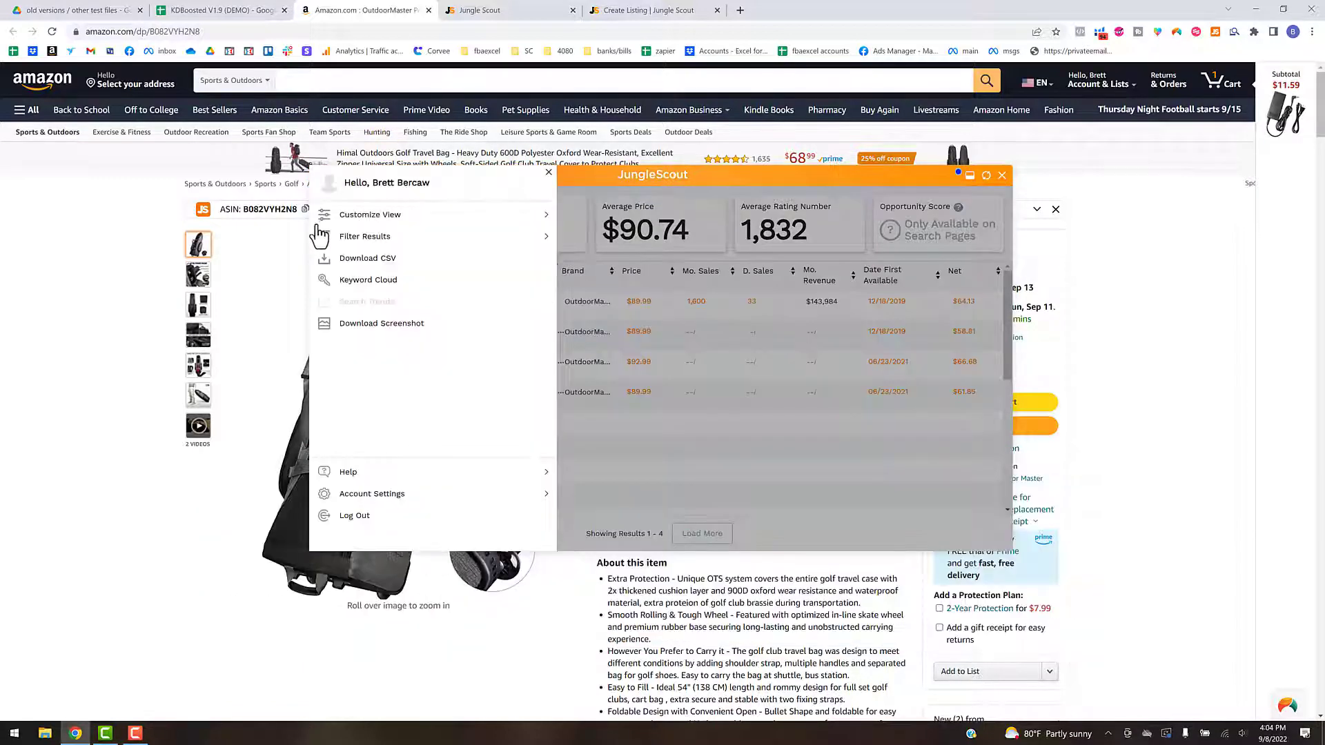
click(384, 261)
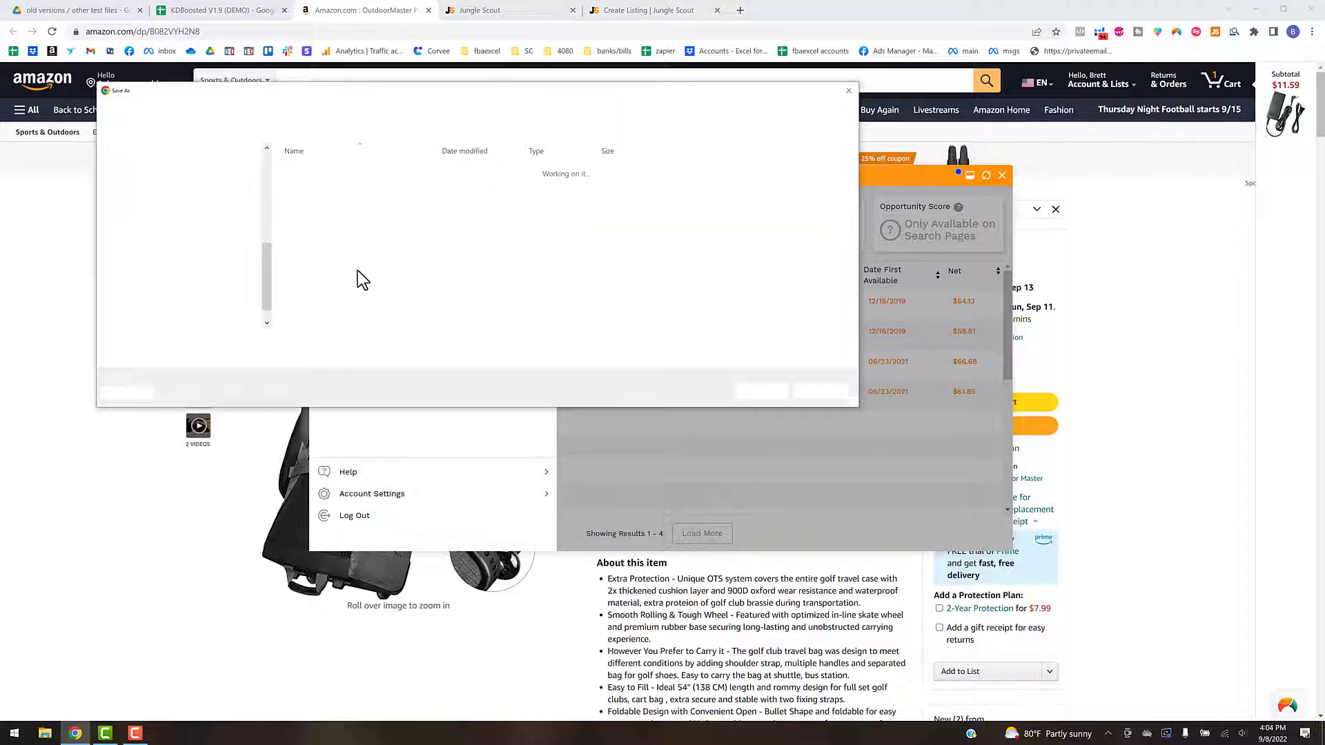
click(317, 312)
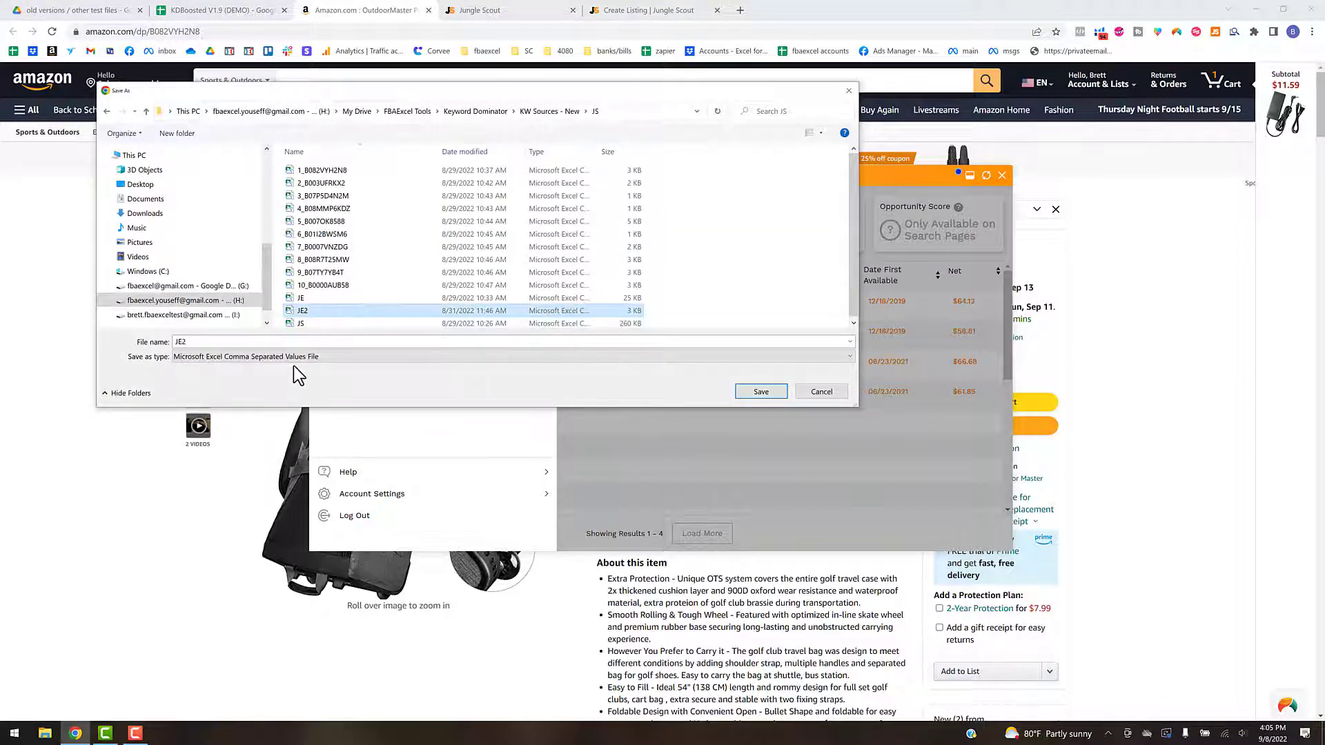
click(849, 90)
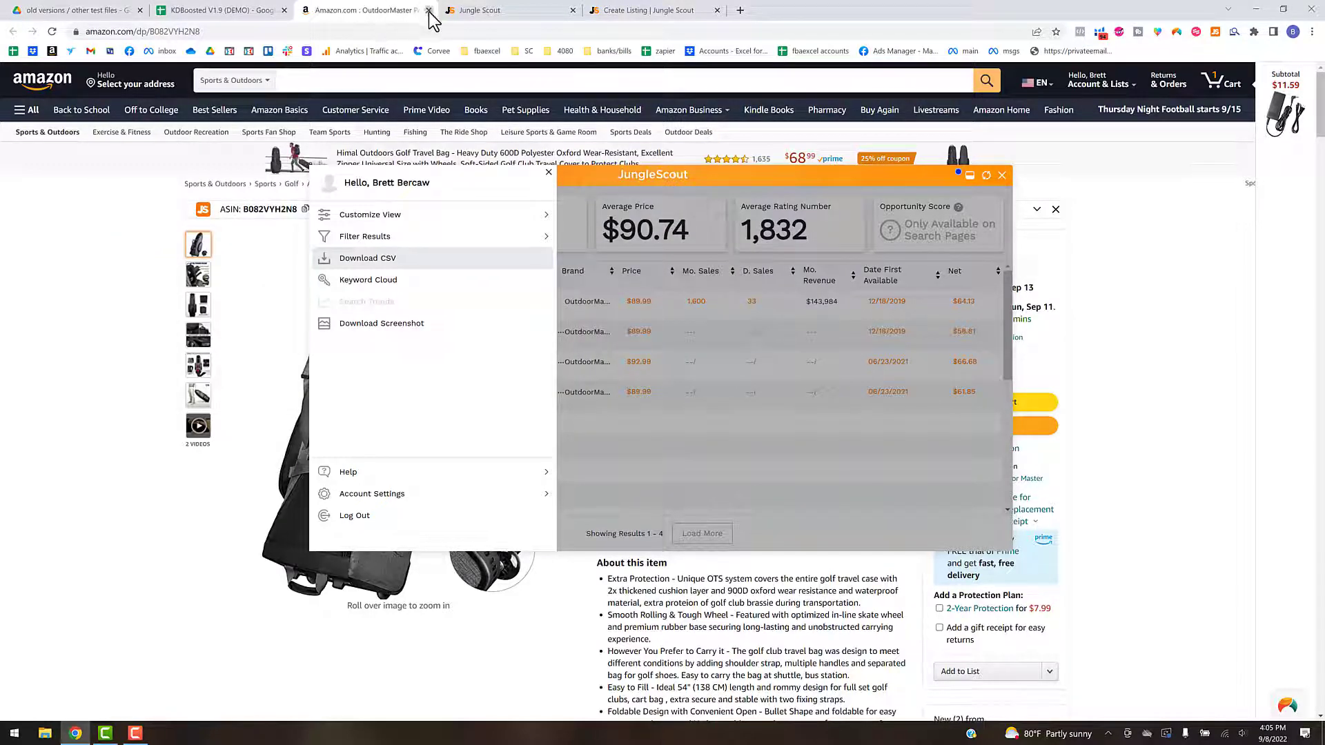
- Close the product page and copy all ten assigned ASINs from the KDBoosted spreadsheet into Jungle Scout's Keyword Scout search field
key(ctrl+w)
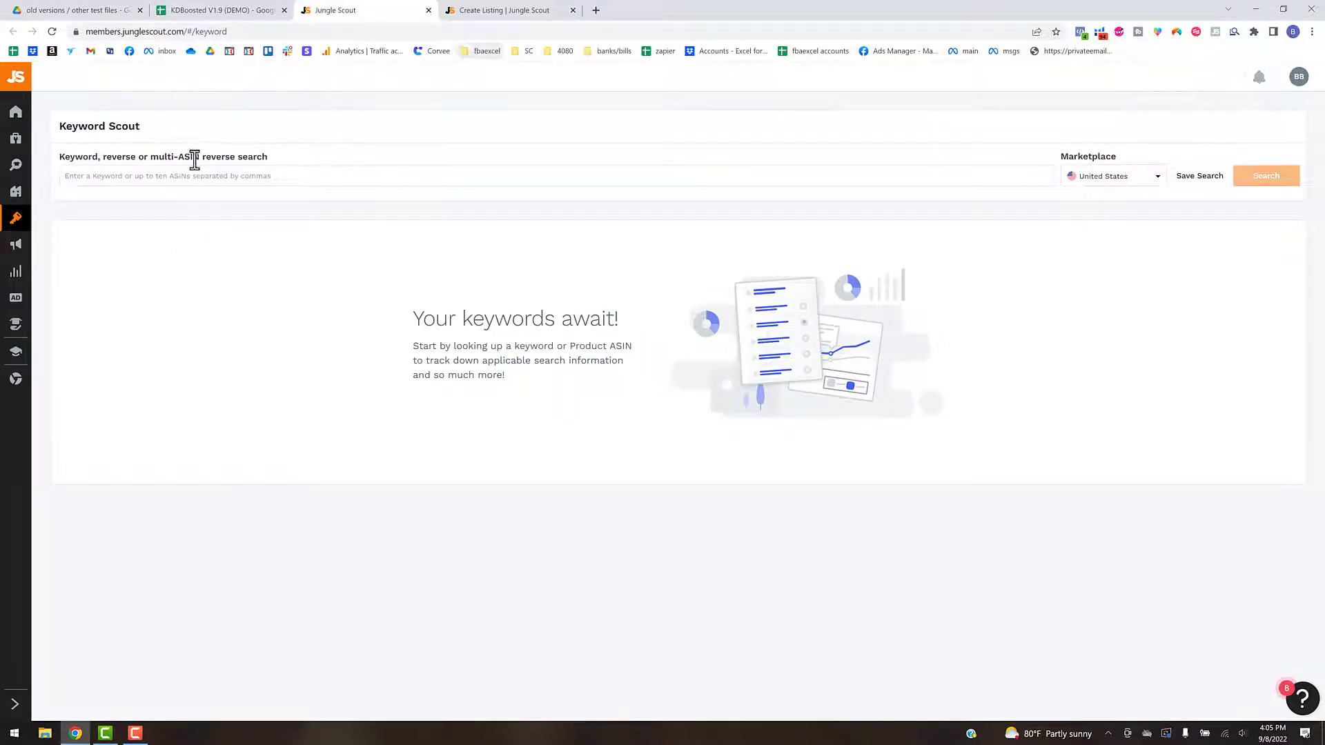
click(231, 13)
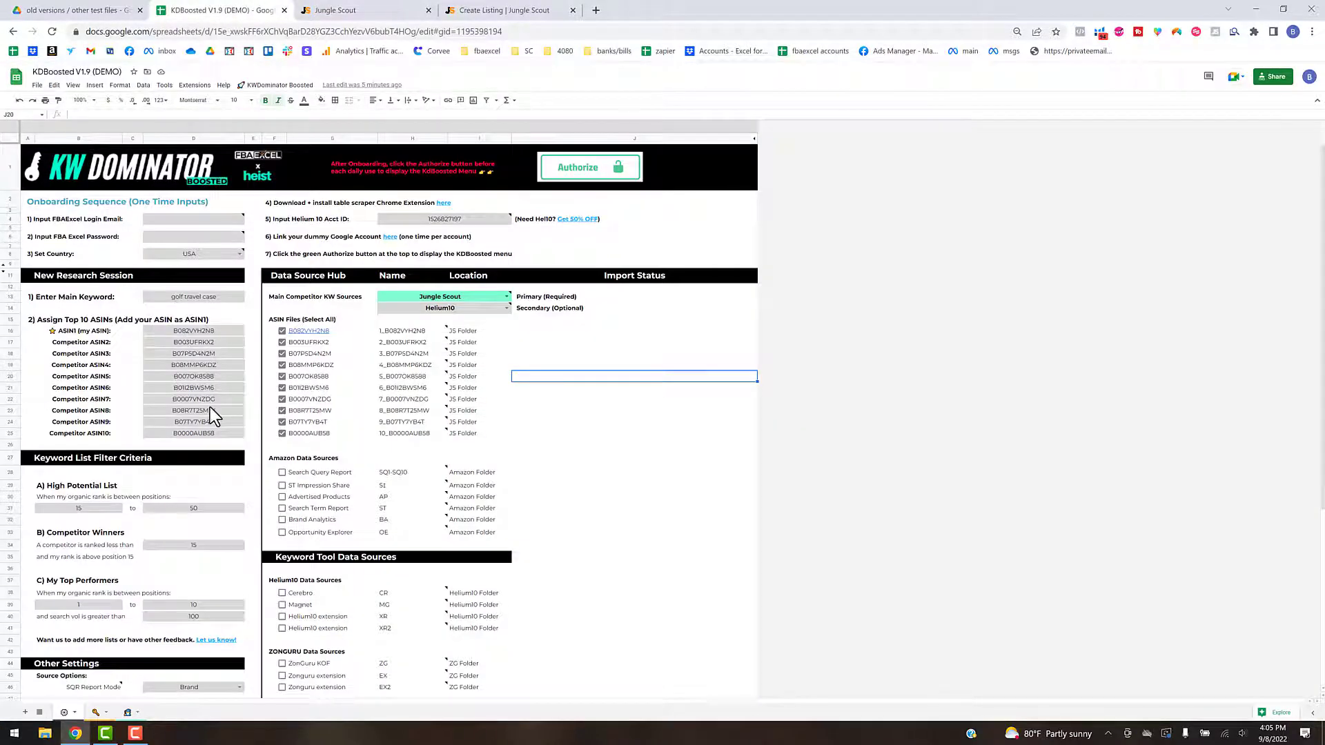
click(200, 332)
shift+click(199, 433)
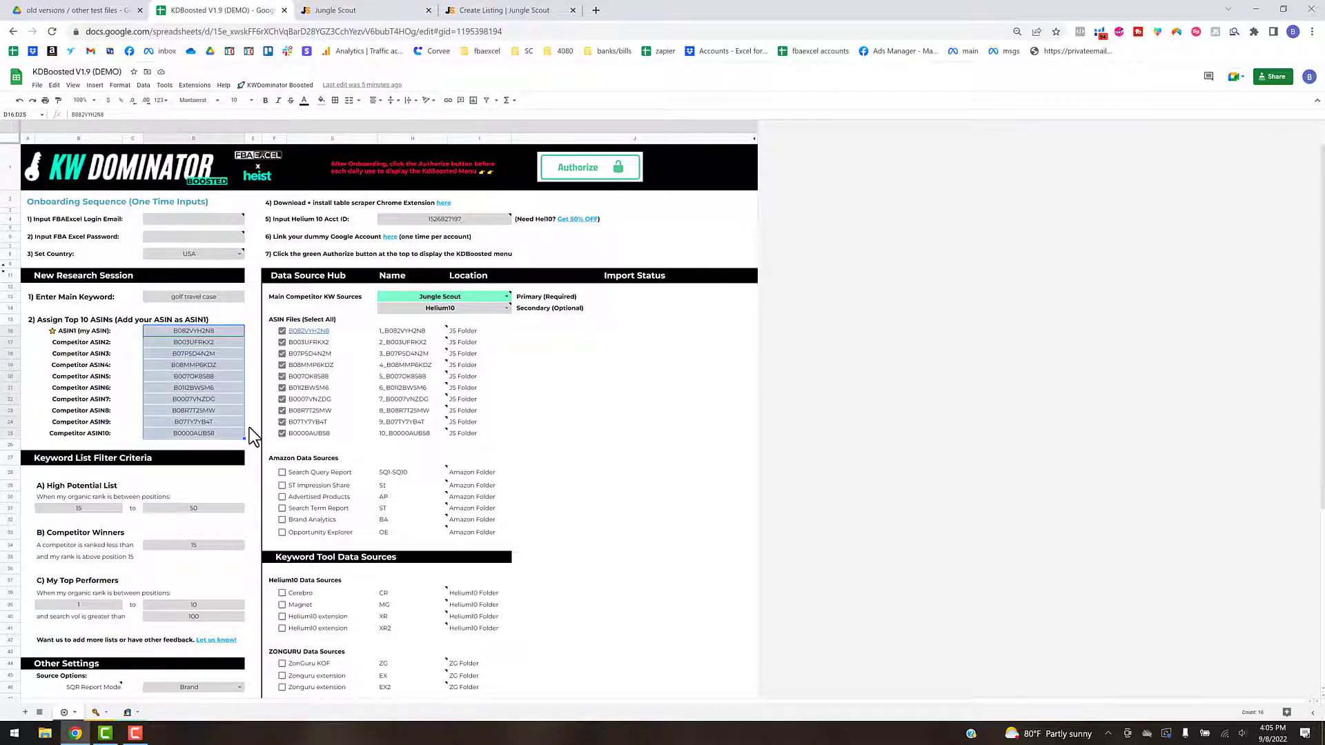
key(ctrl+c)
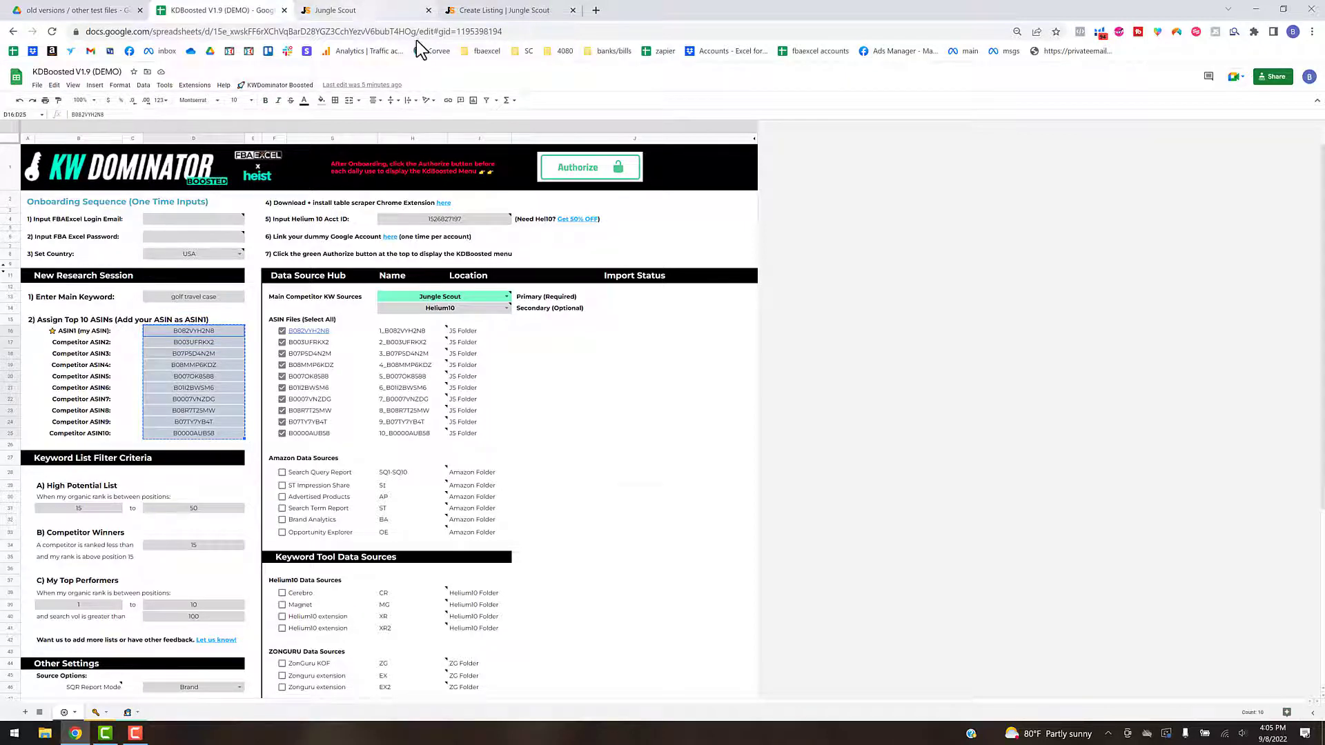
click(366, 10)
click(184, 178)
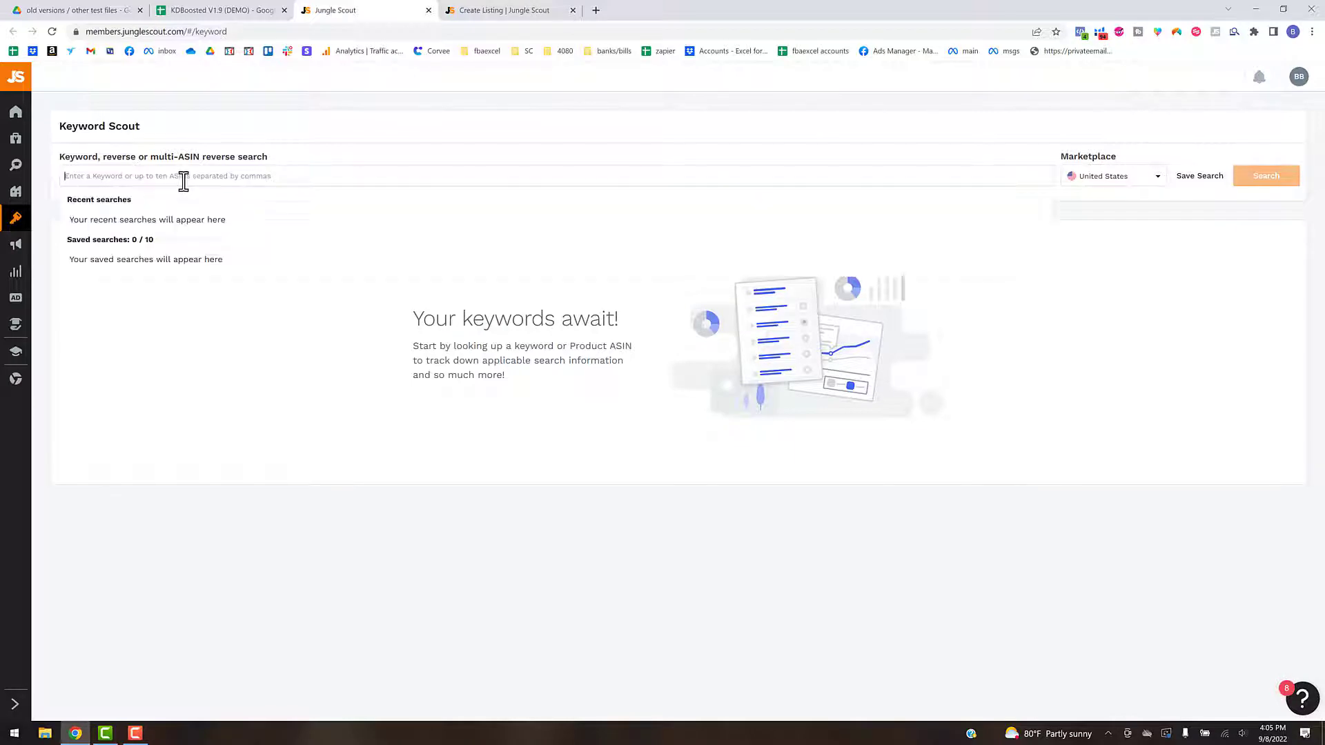
key(ctrl+v)
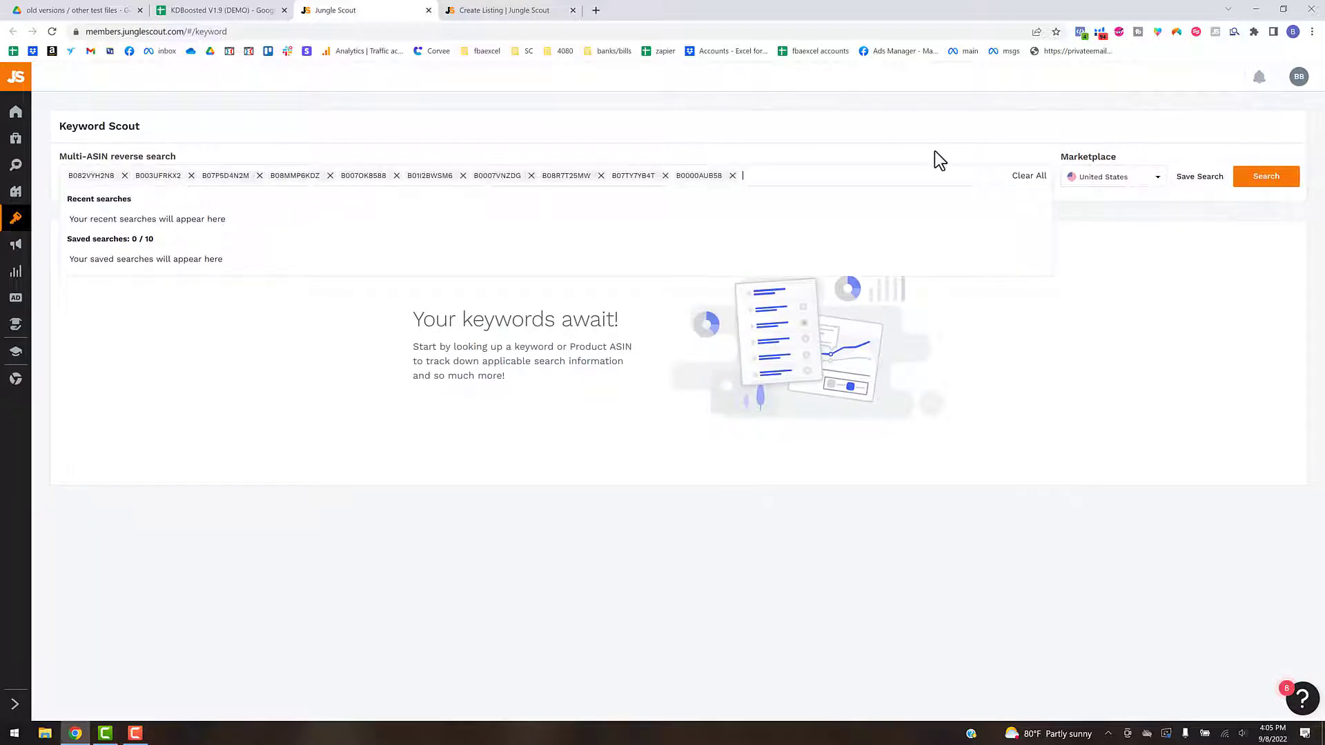
- Run the reverse search on all ten ASINs in Keyword Scout and review the filters, search preview and keyword results
click(1075, 200)
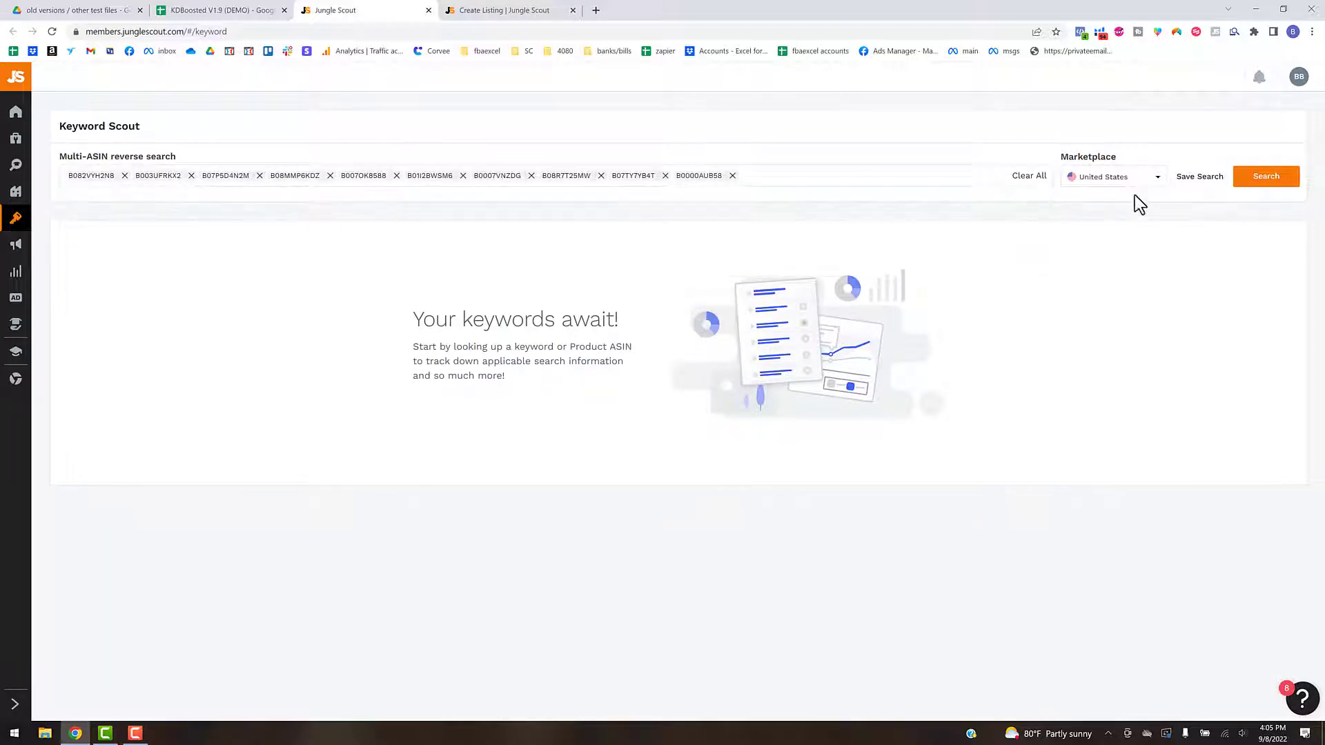
click(1256, 178)
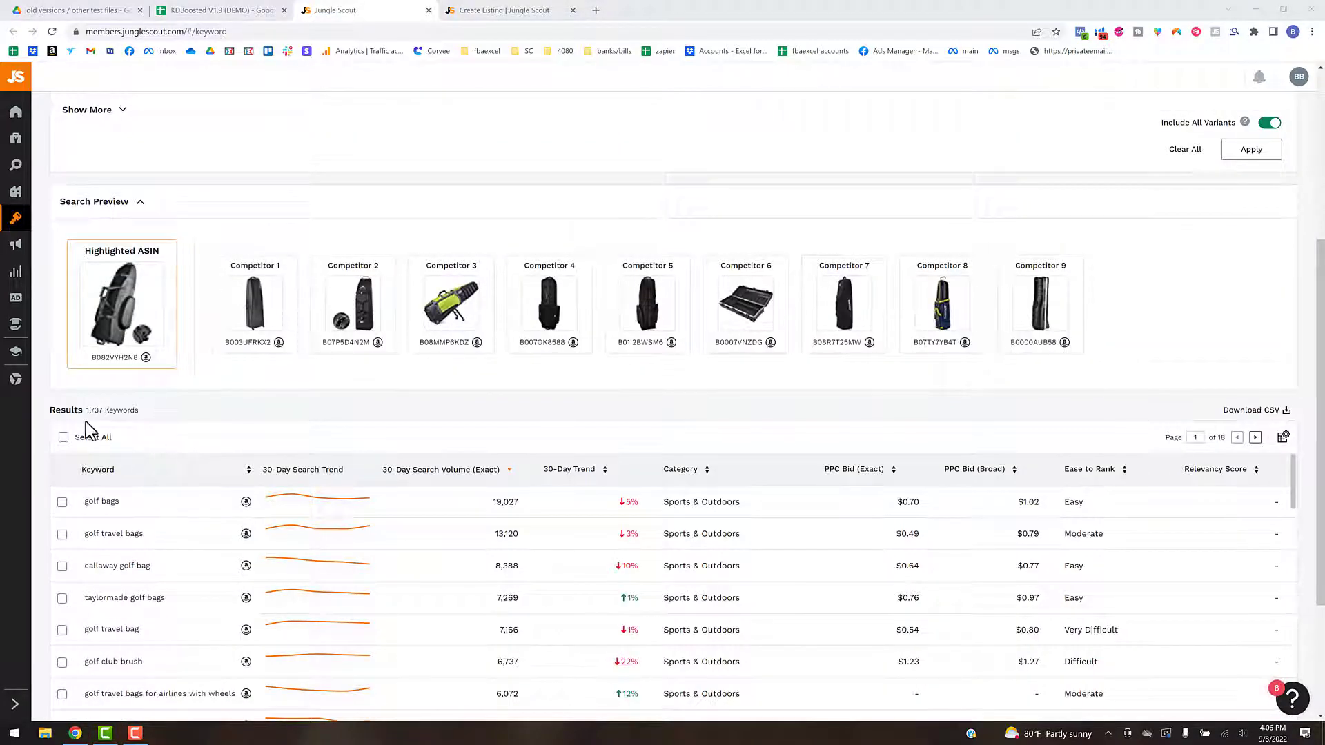
mouse_move(103, 421)
scroll(552, 414, up, 1)
scroll(357, 428, up, 3)
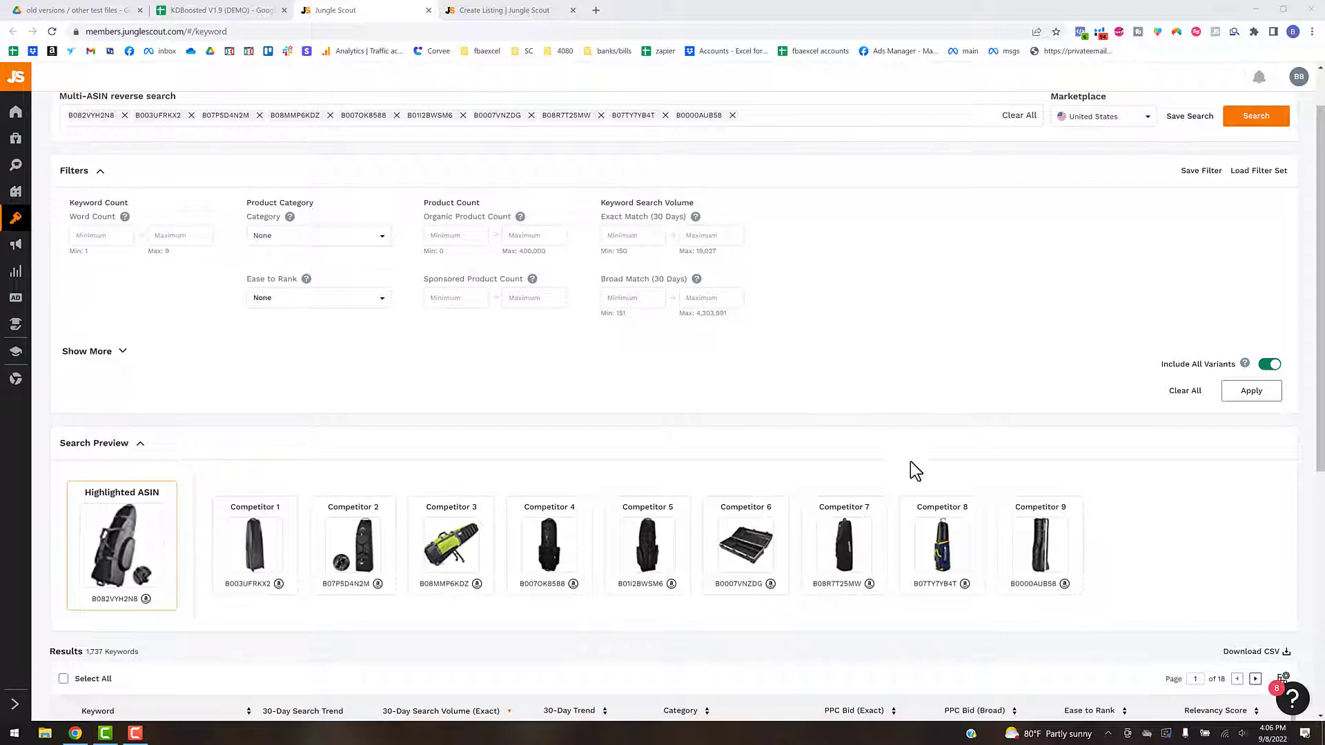
scroll(1052, 530, down, 2)
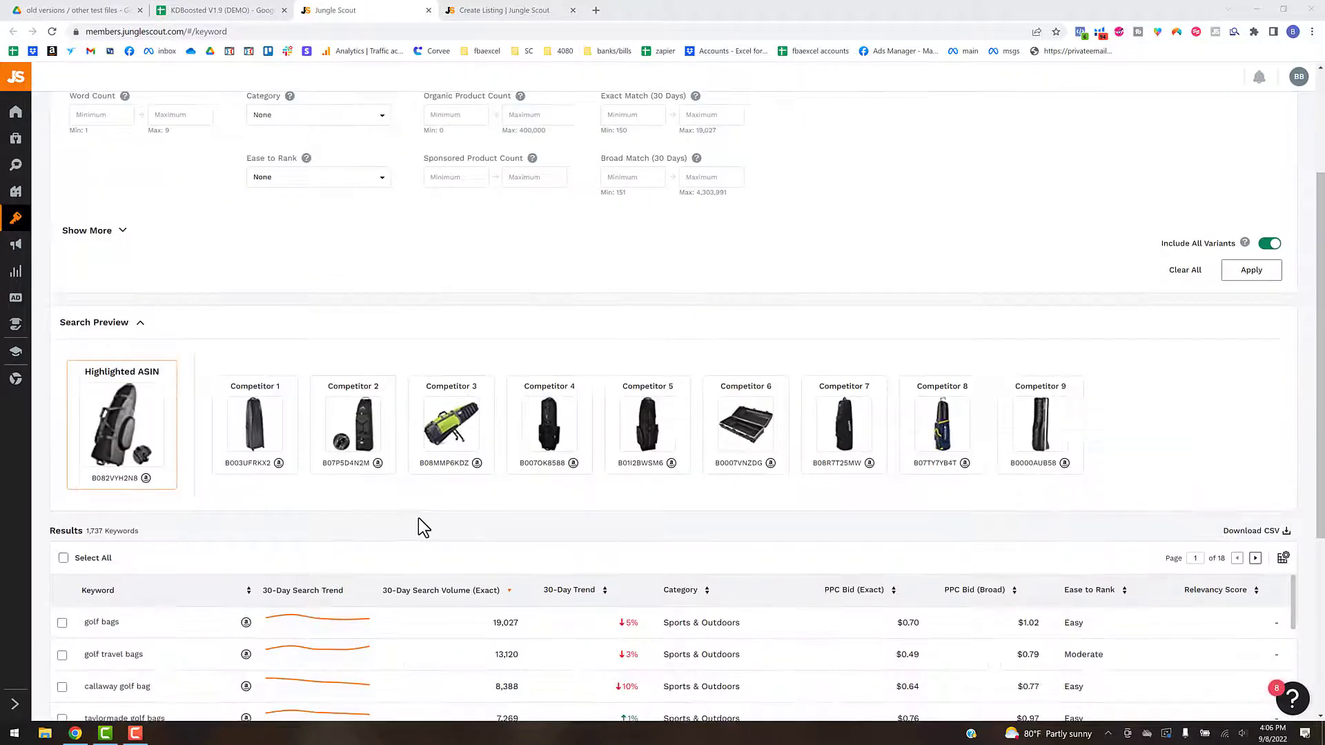
mouse_move(105, 539)
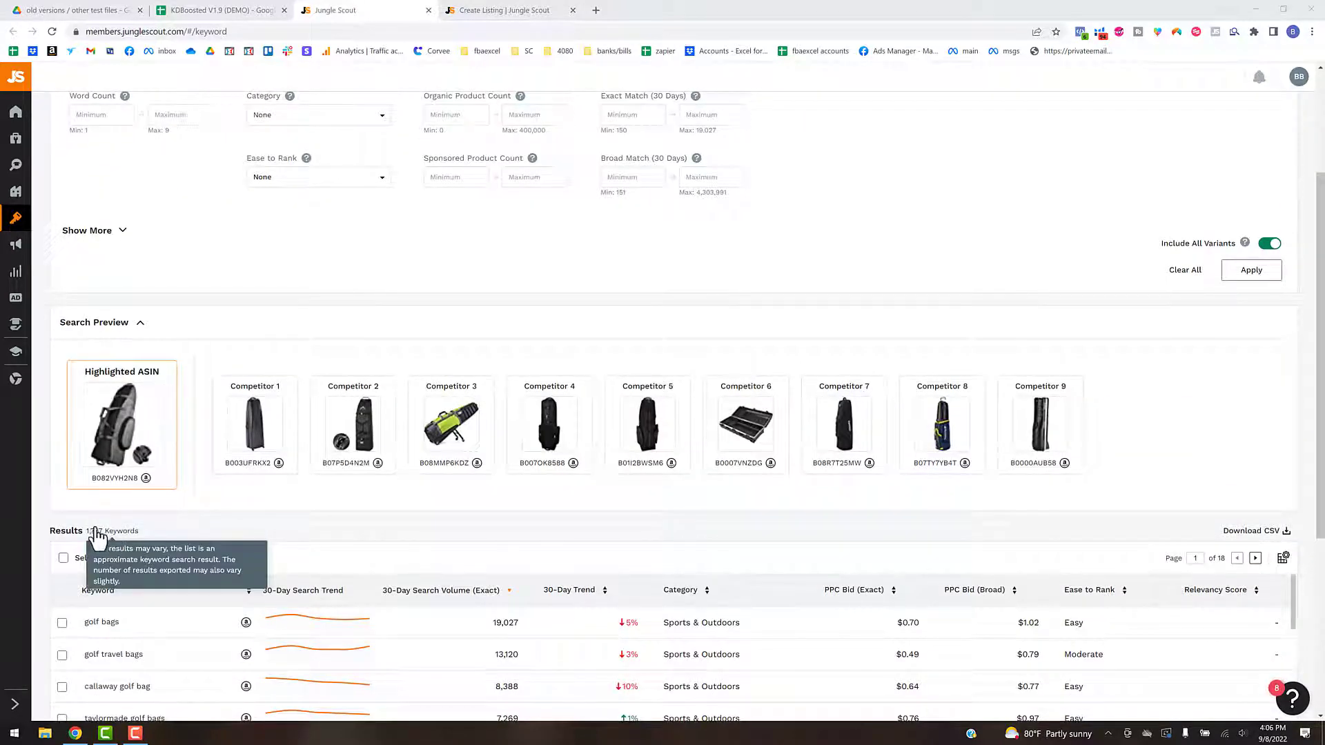
- Customize the results columns by enabling 90-Day Trend, 30-Day Search Volume (Broad), Recommended Promotions, Organic and Sponsored Product Count, Organic Rank and Sponsored Rank
click(1282, 557)
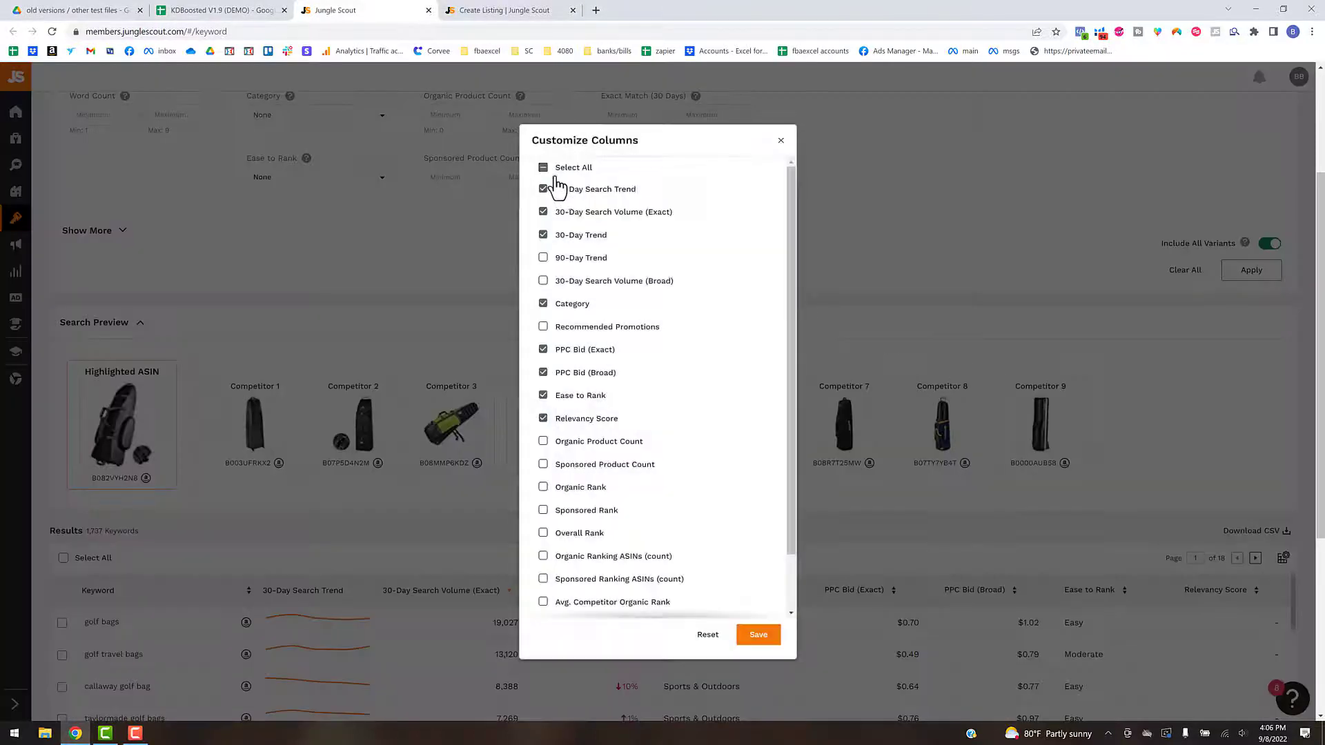
scroll(601, 242, up, 3)
click(544, 260)
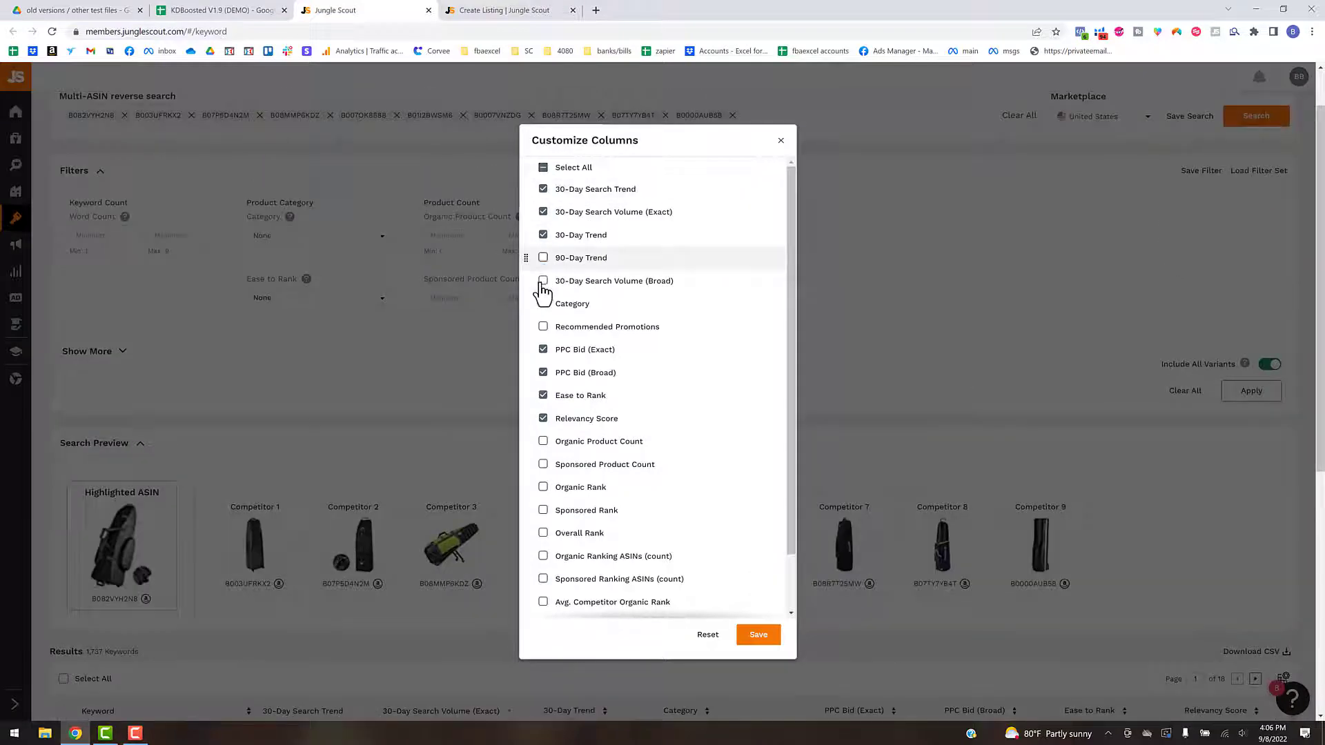
click(544, 282)
click(543, 326)
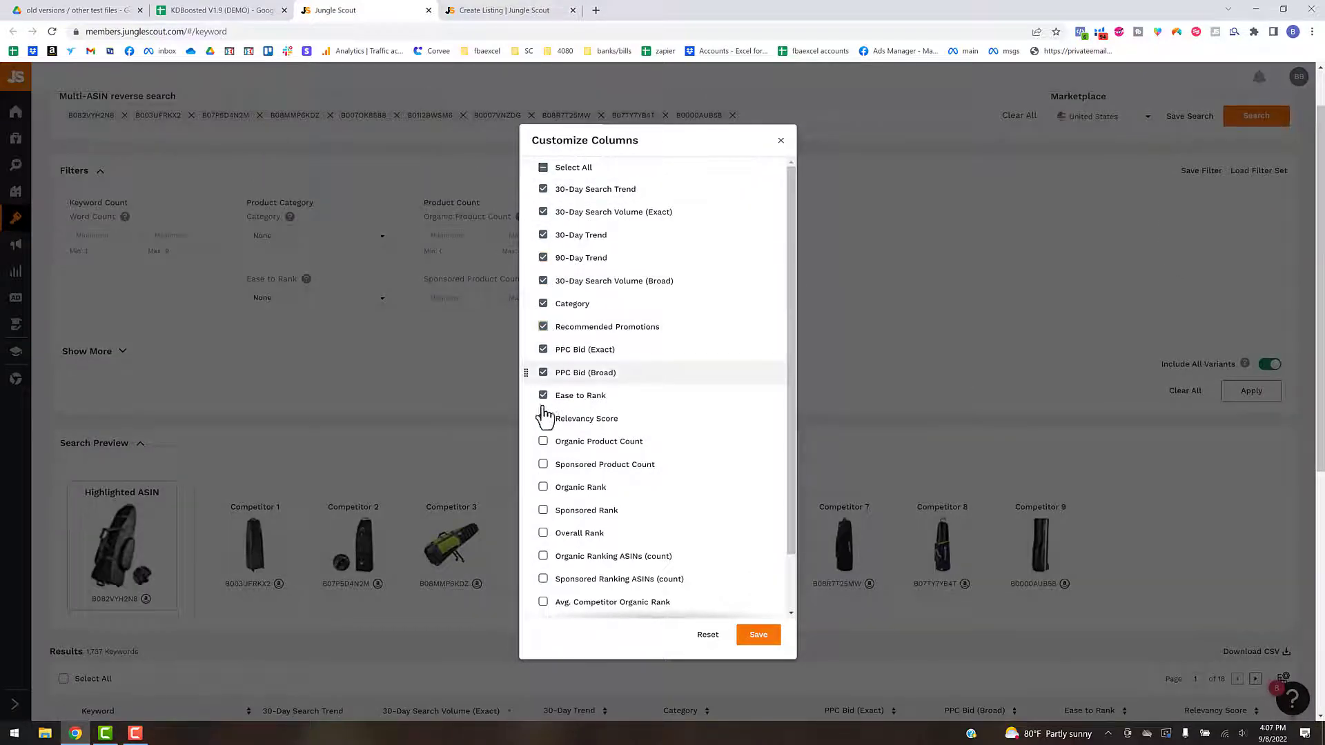
click(543, 441)
click(545, 490)
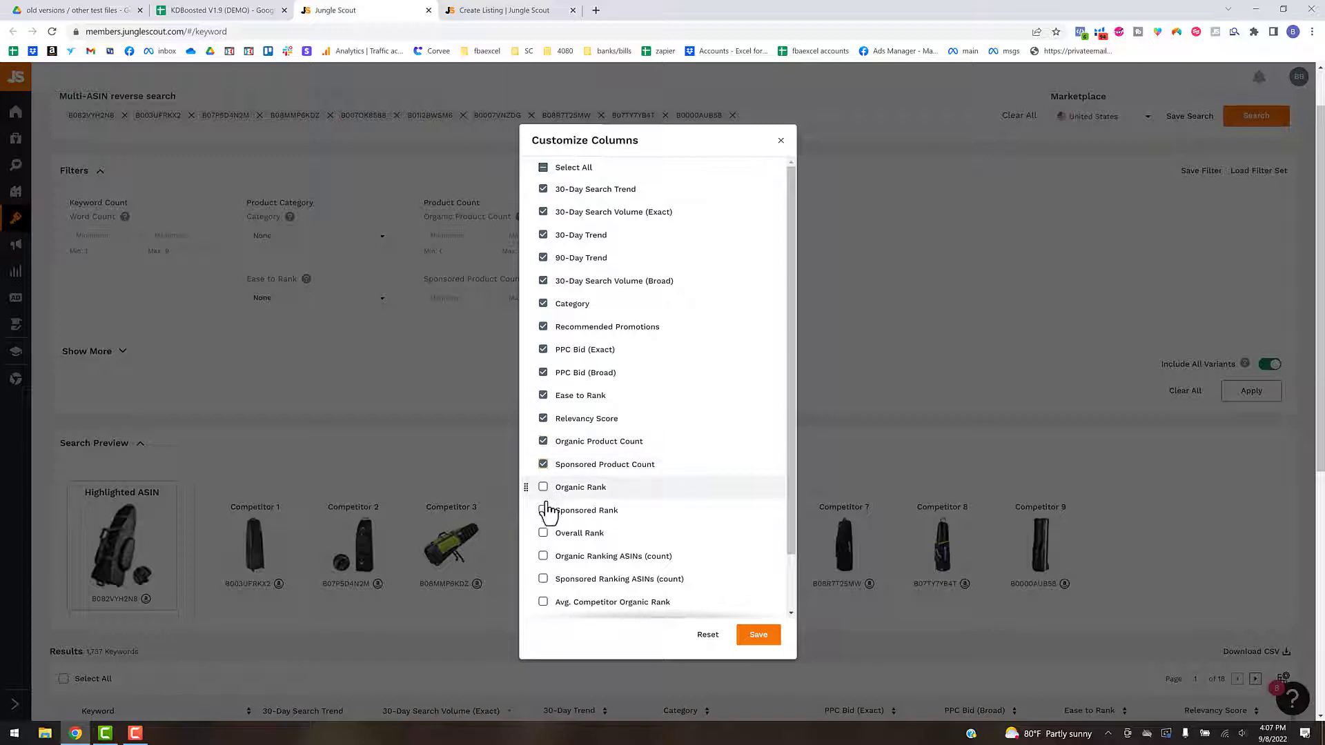
click(544, 511)
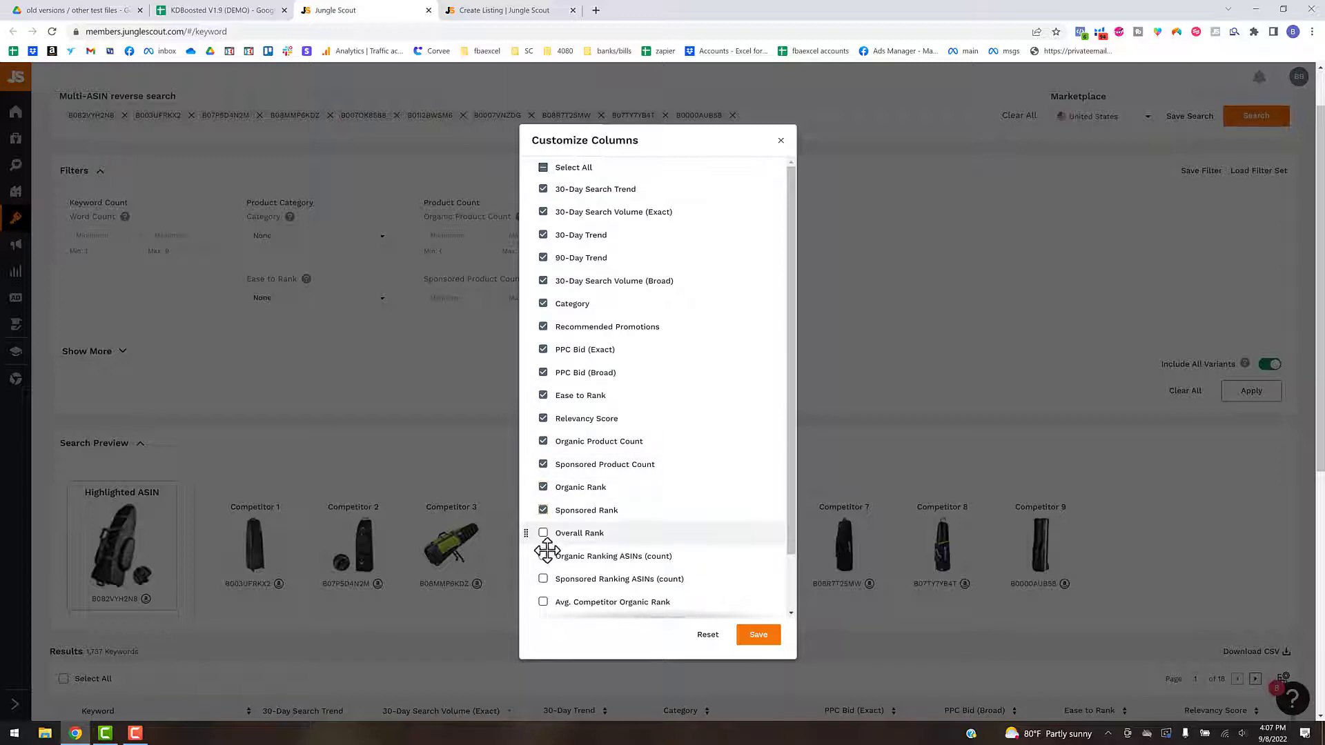
- Enable the remaining overall rank, ranking ASIN count, average competitor rank and relative position columns, and save the column customization
click(544, 536)
click(544, 558)
click(544, 603)
click(559, 579)
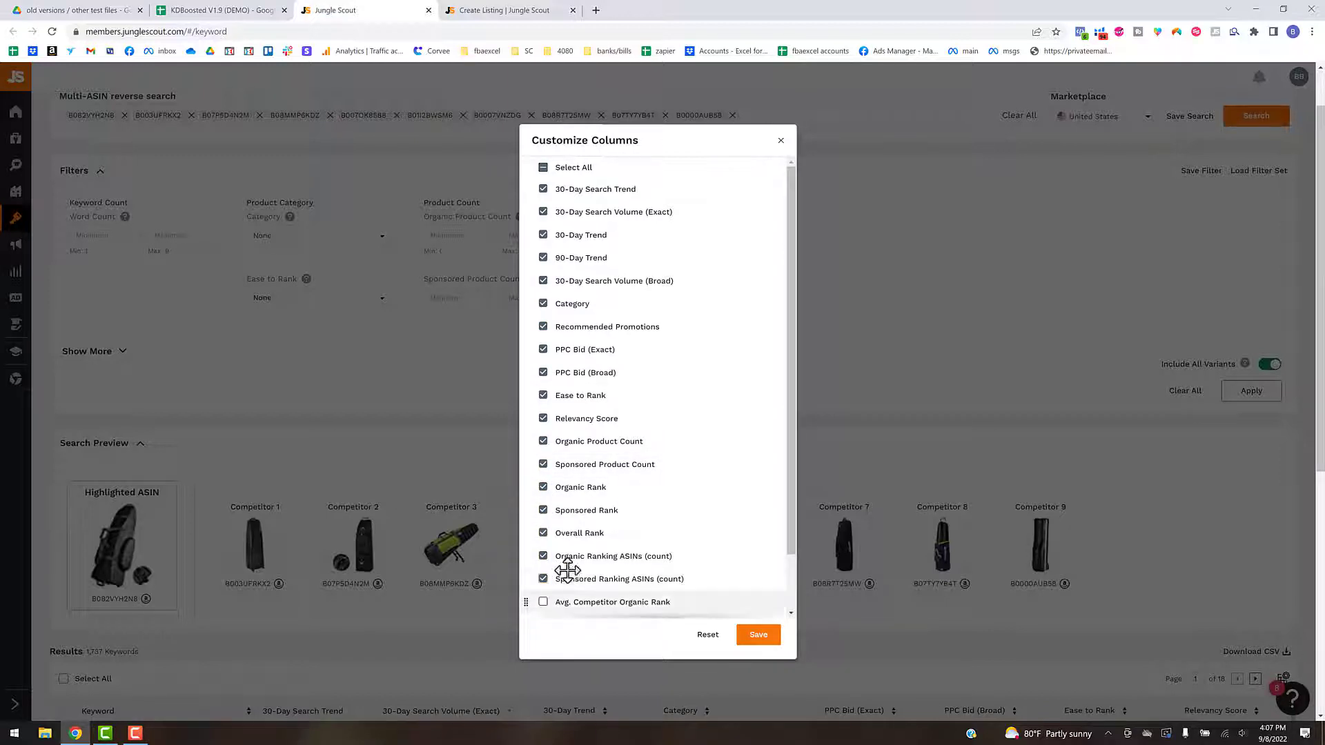
scroll(624, 494, down, 1)
click(543, 561)
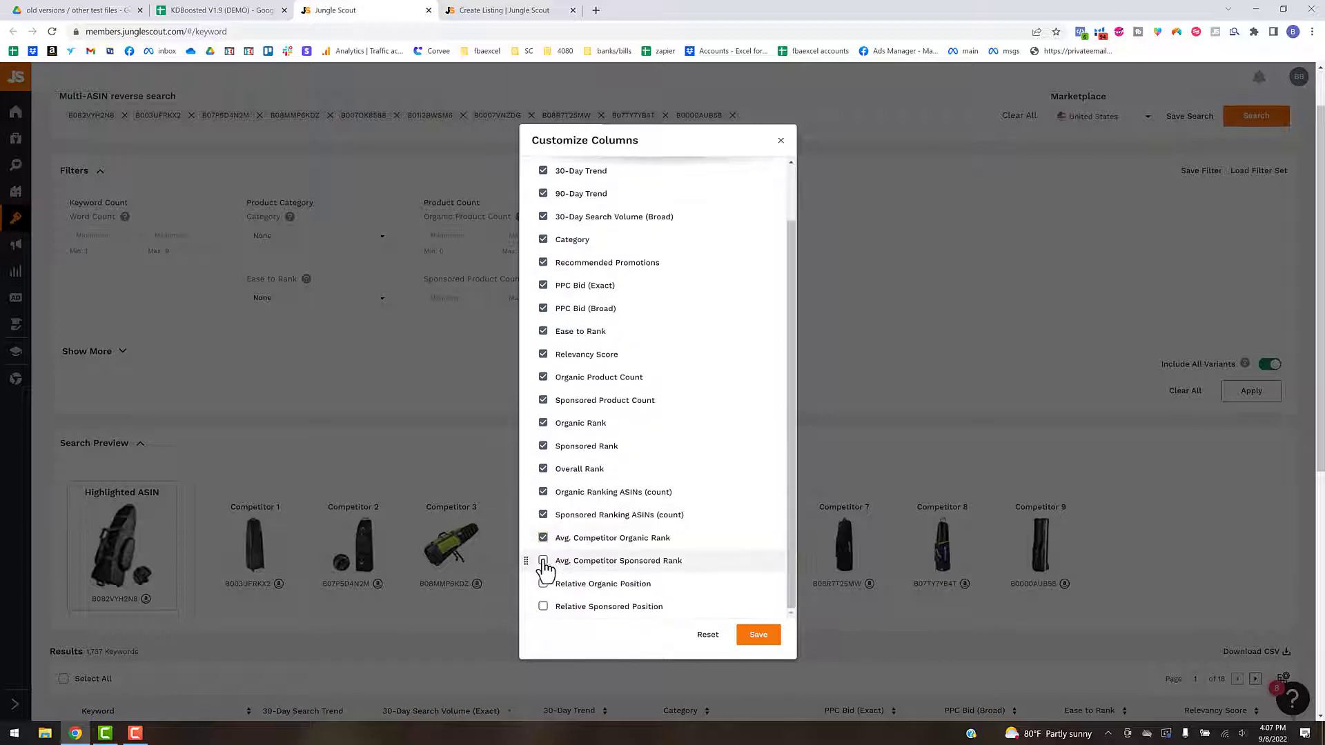
click(543, 584)
click(545, 608)
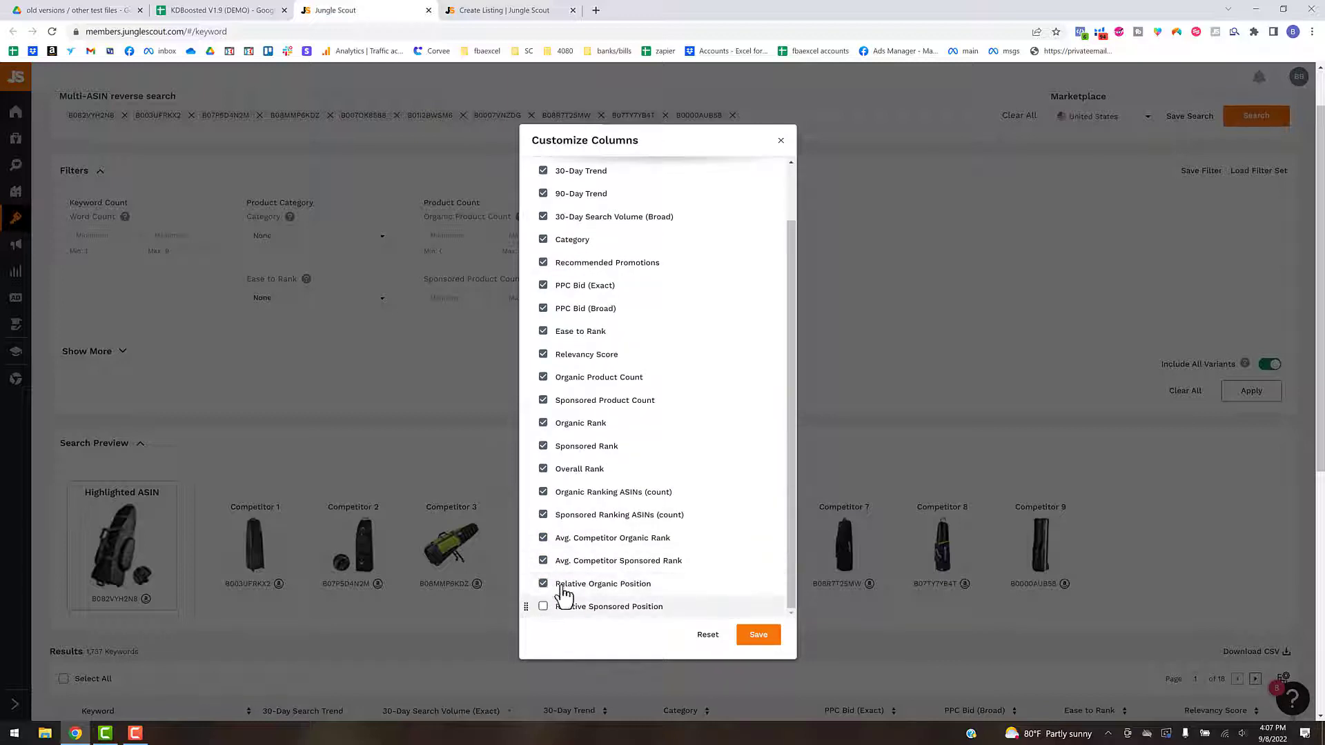
scroll(643, 466, down, 3)
scroll(652, 452, up, 1)
scroll(724, 335, up, 5)
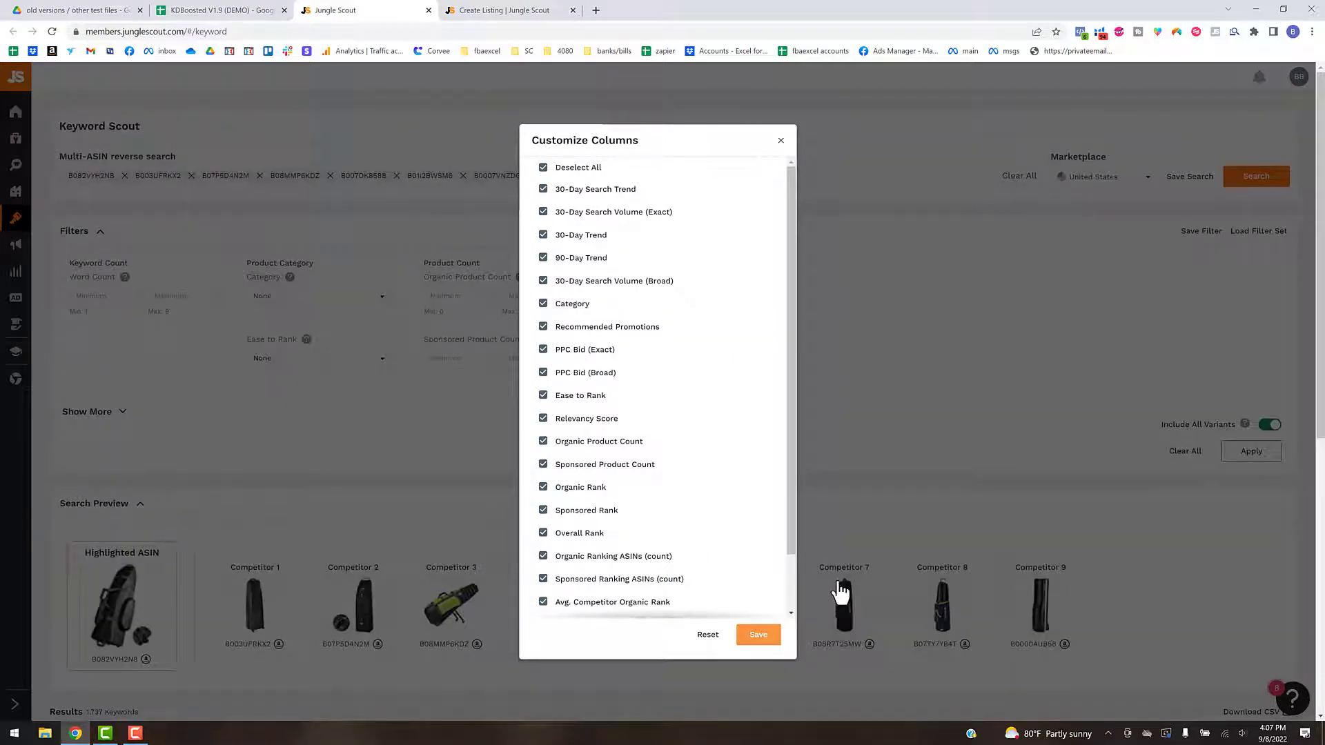
click(840, 592)
scroll(1063, 478, down, 5)
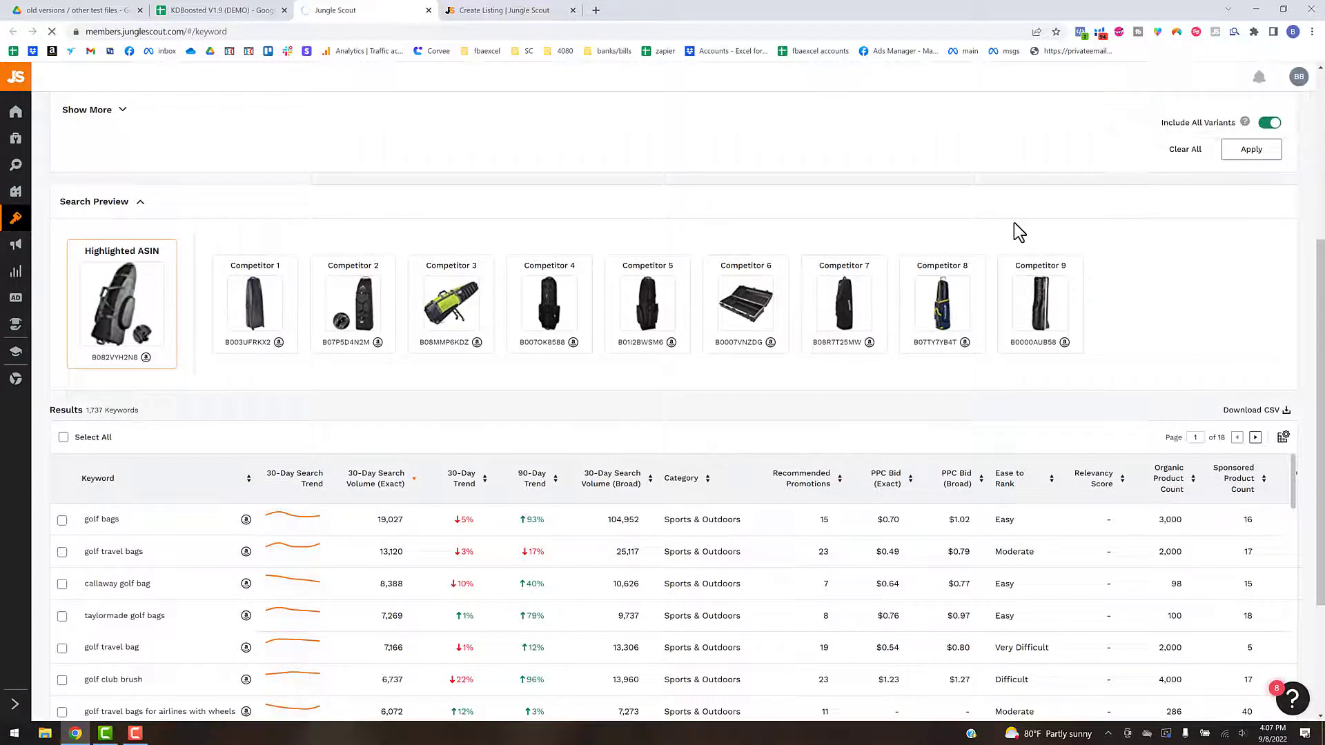
- Try to download the keyword results as a CSV named JS into the JS folder under KW Sources - New
click(547, 114)
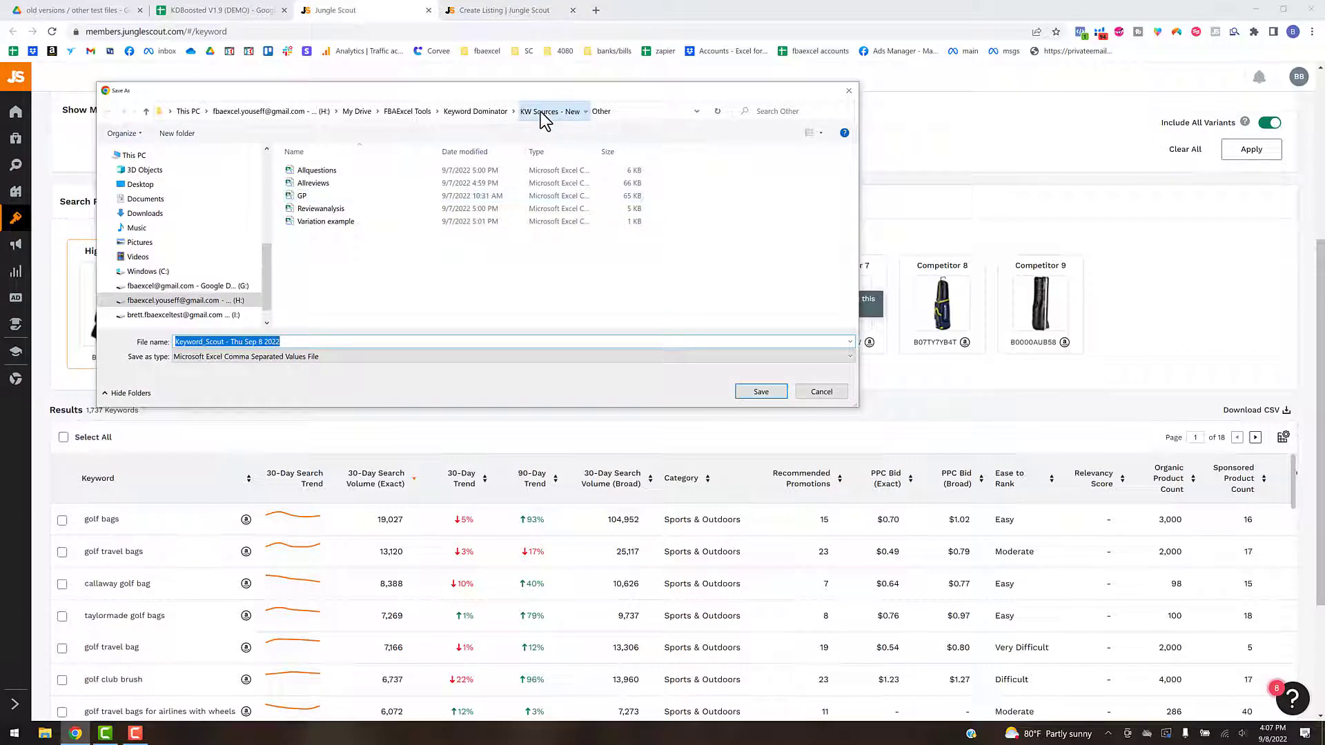
double_click(291, 196)
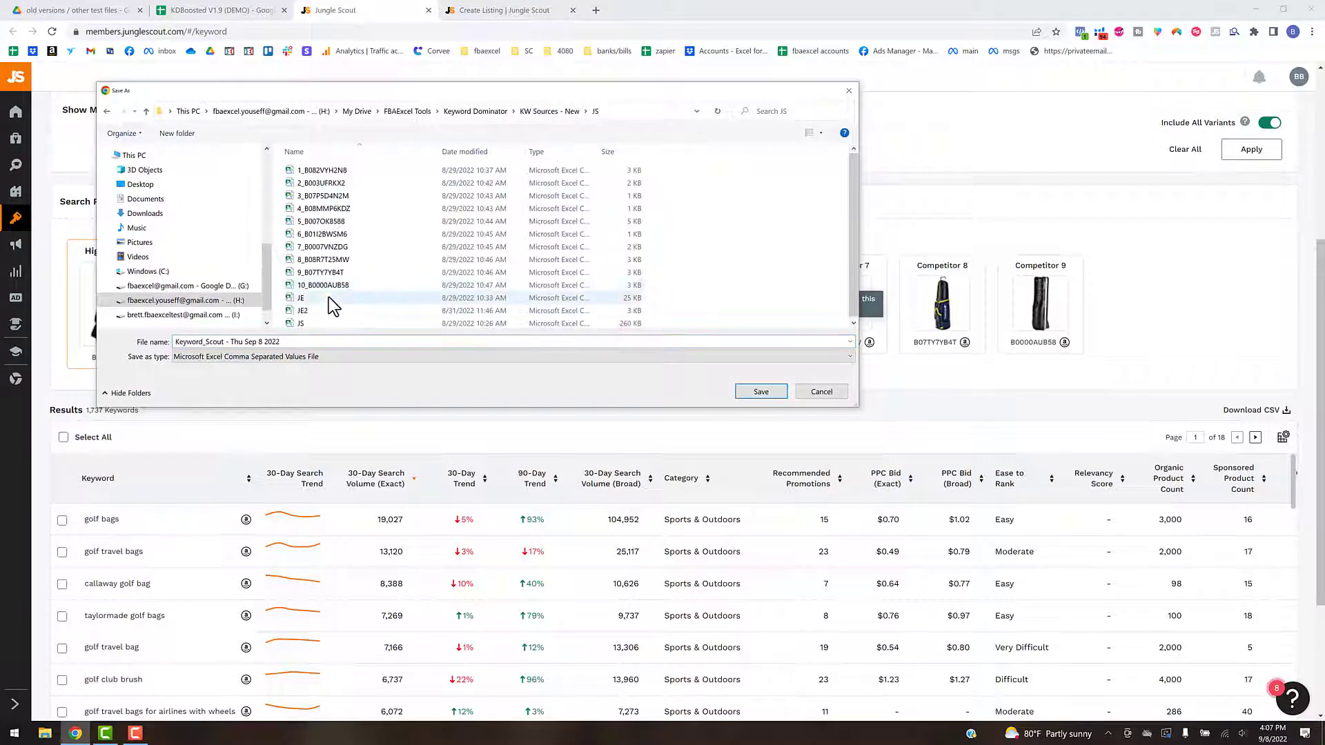
click(321, 323)
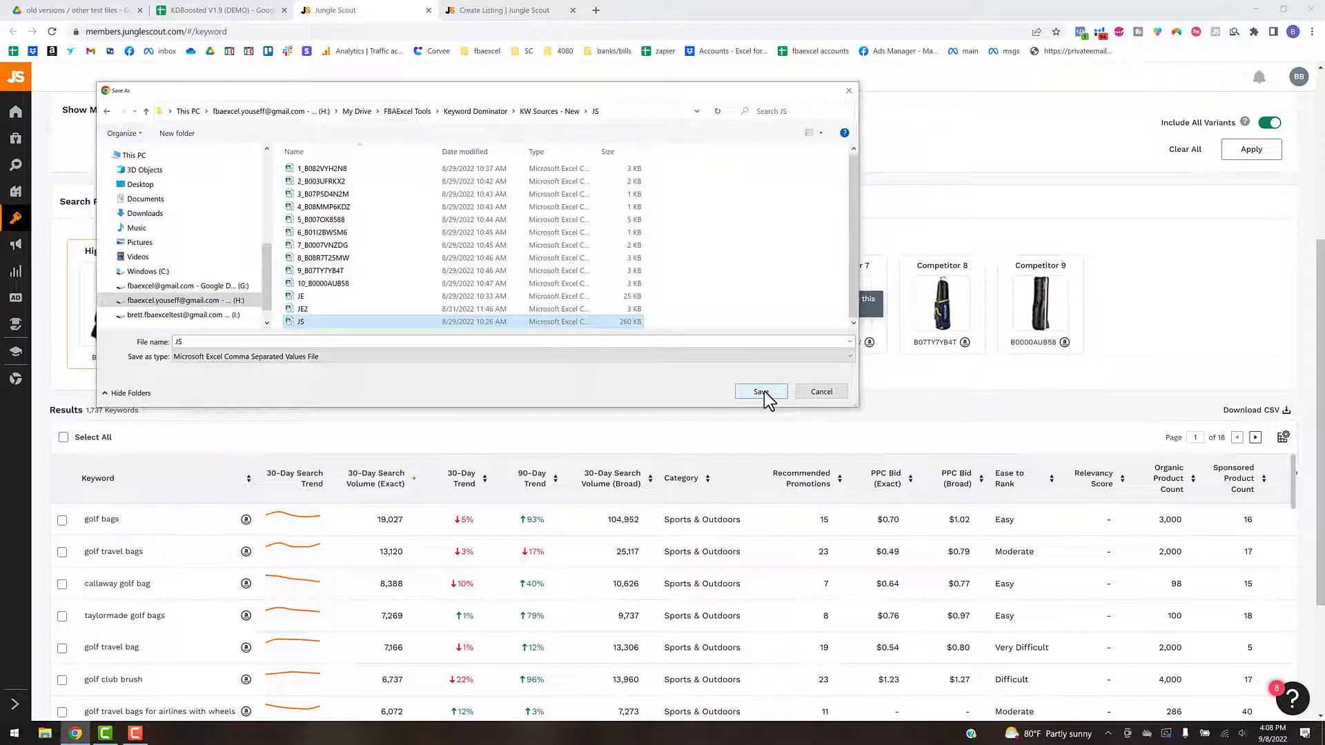
click(821, 392)
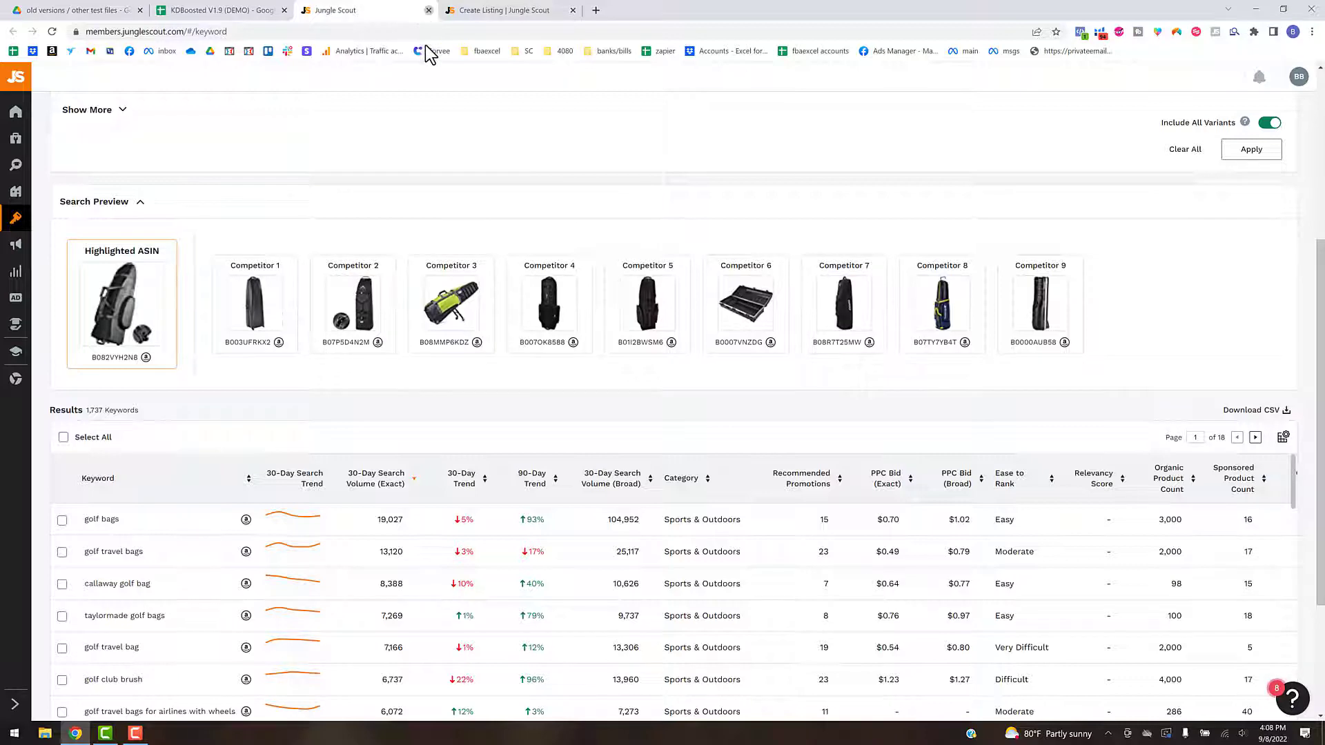
- Close the Keyword Scout page and its survey popup, and copy ASIN1 from the KDBoosted spreadsheet
click(428, 10)
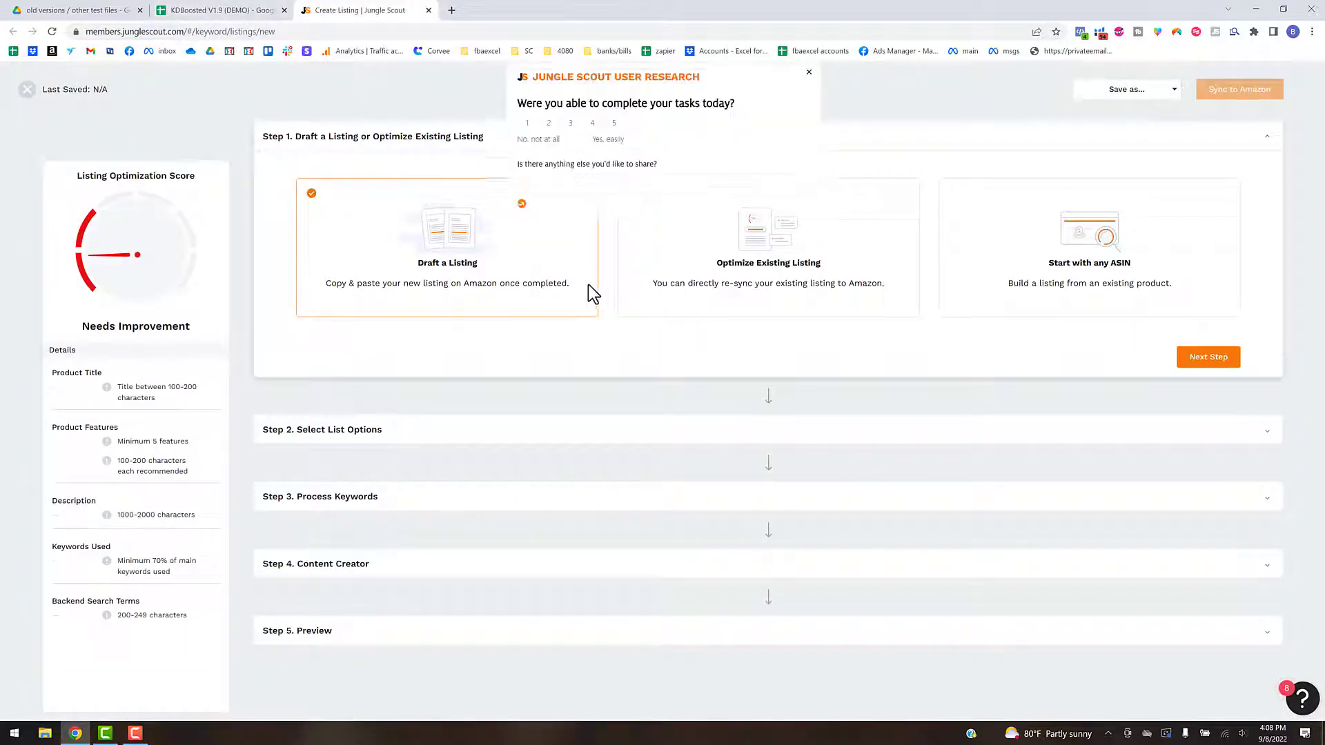
click(809, 75)
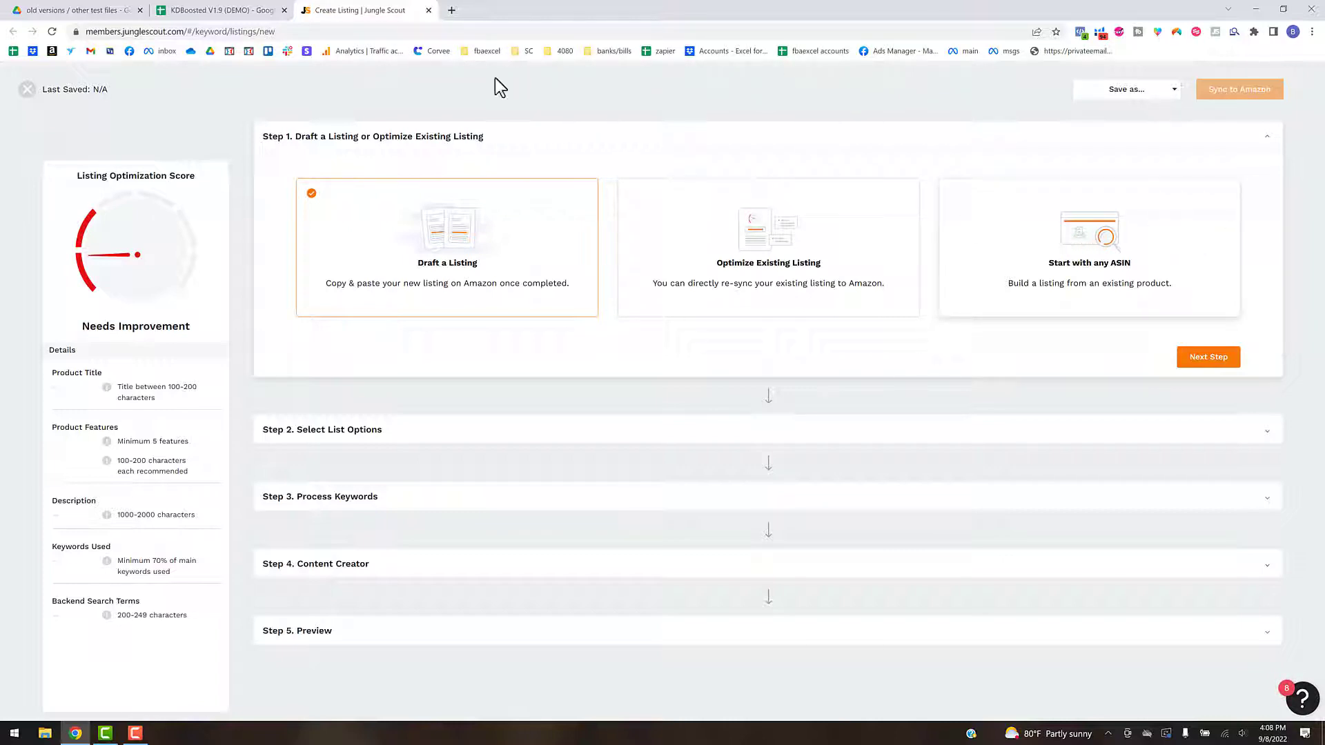
key(ctrl+shift+Tab)
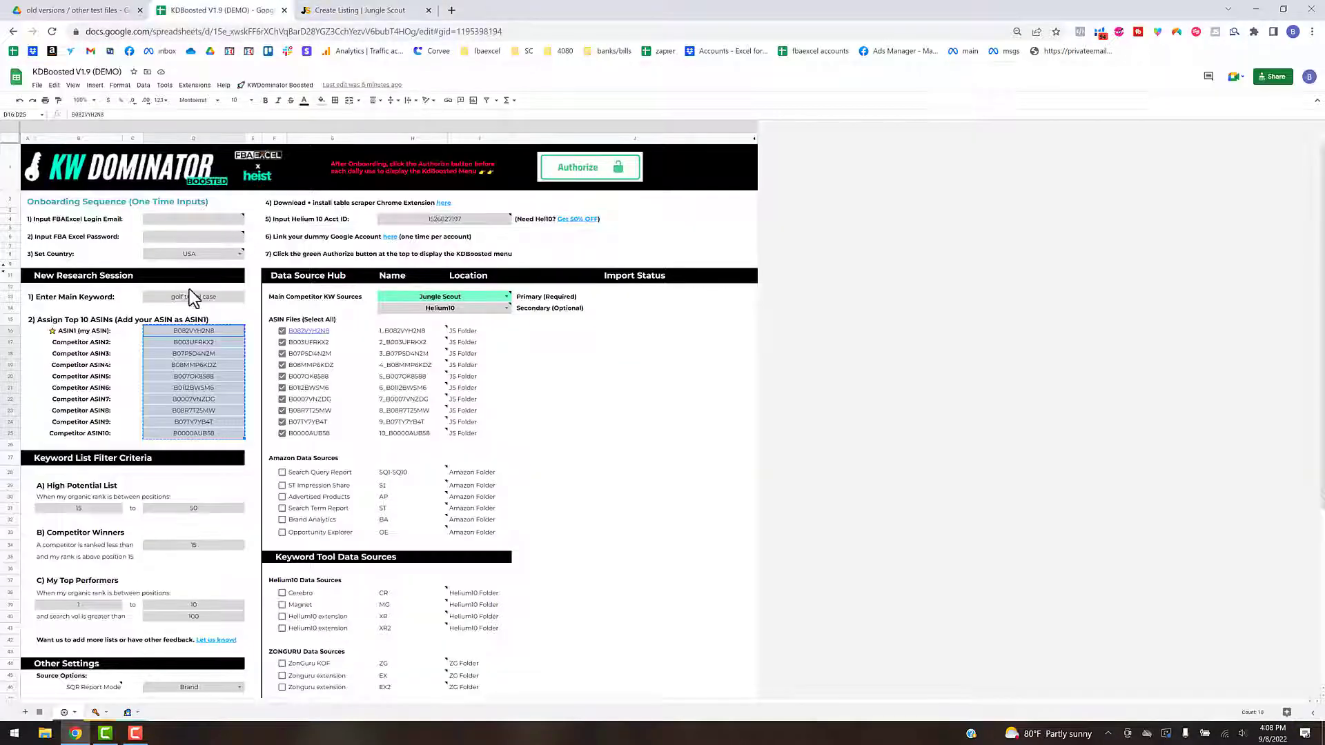
click(217, 330)
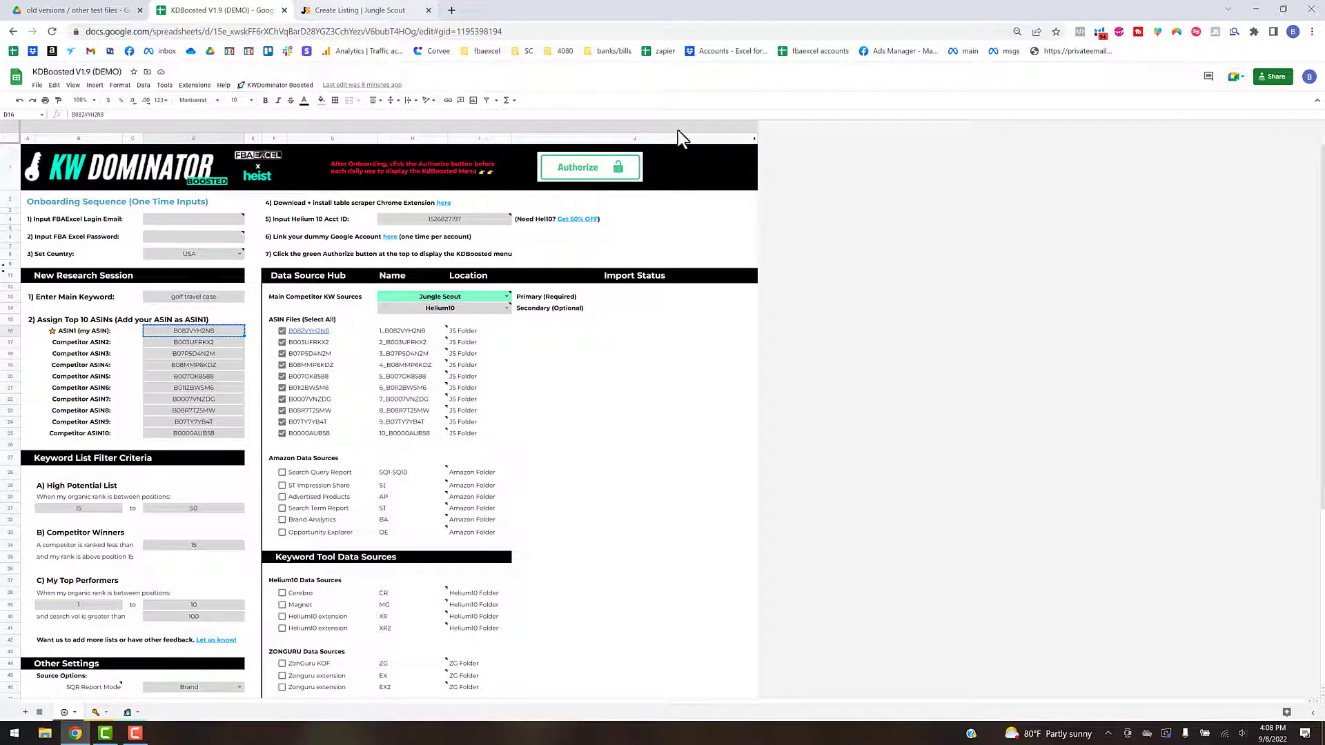
- Start the Jungle Scout listing from any ASIN using B082VYH2N8 and continue to the list options
key(ctrl+Tab)
click(1235, 293)
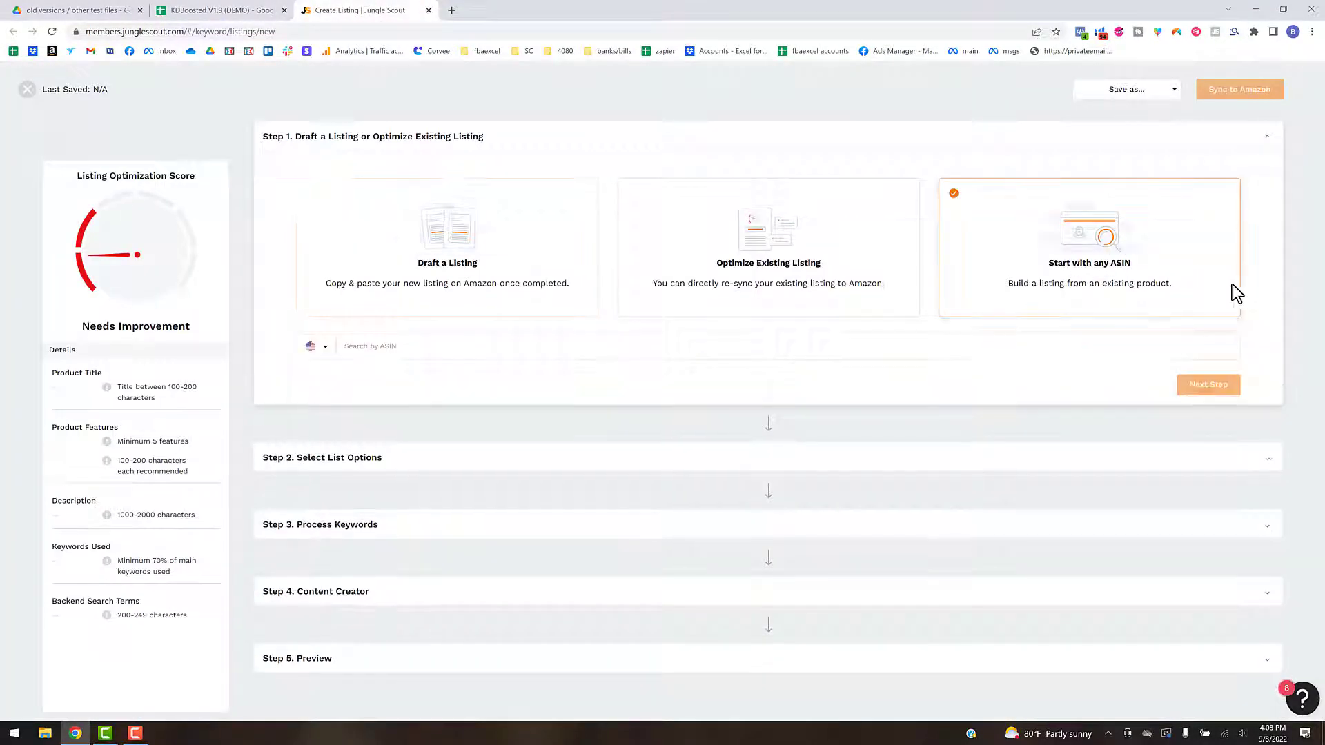
click(327, 350)
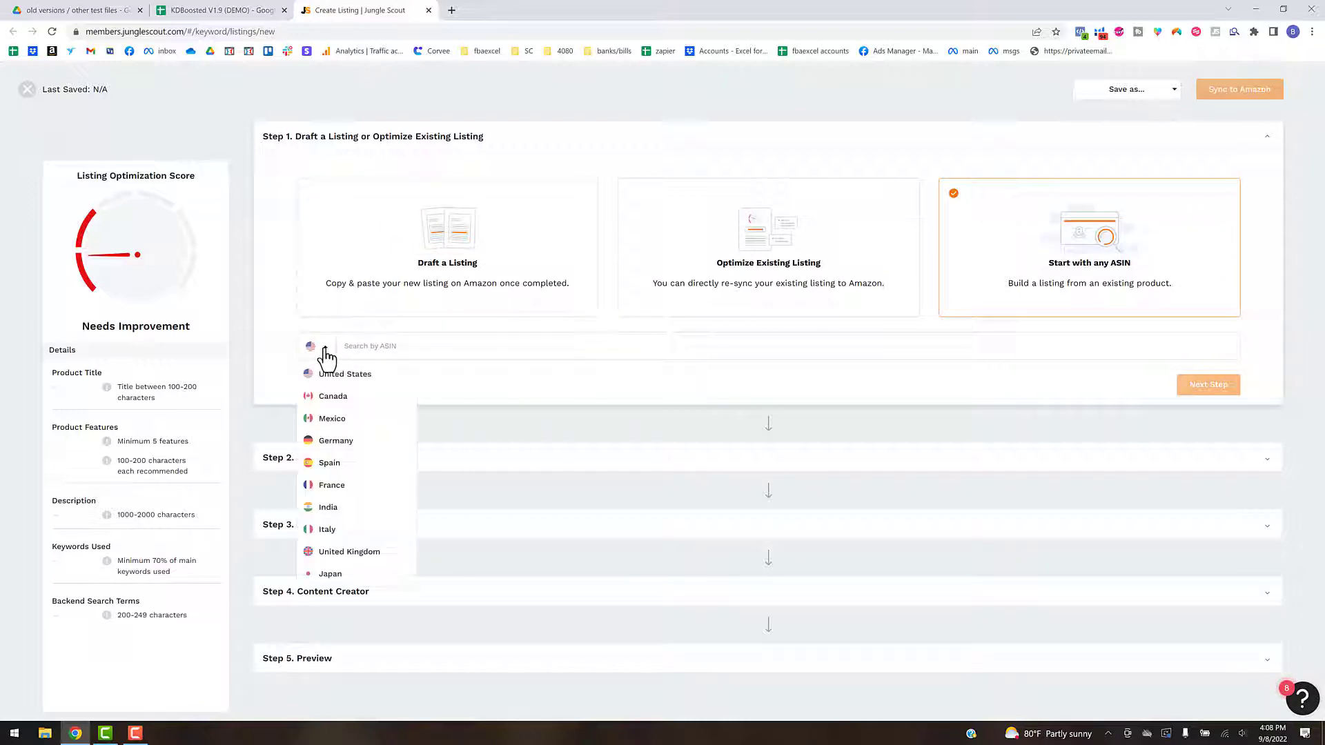
click(374, 345)
text(B082VYH2N8)
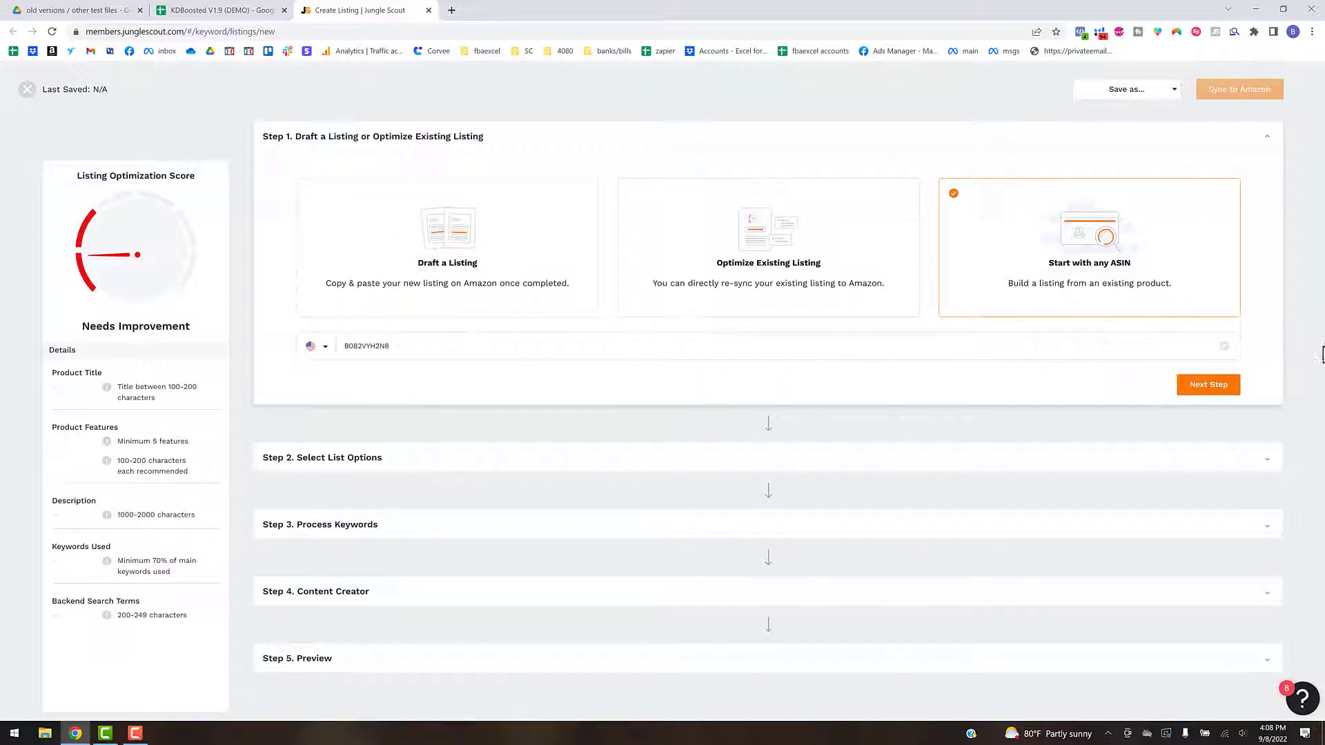
click(1215, 384)
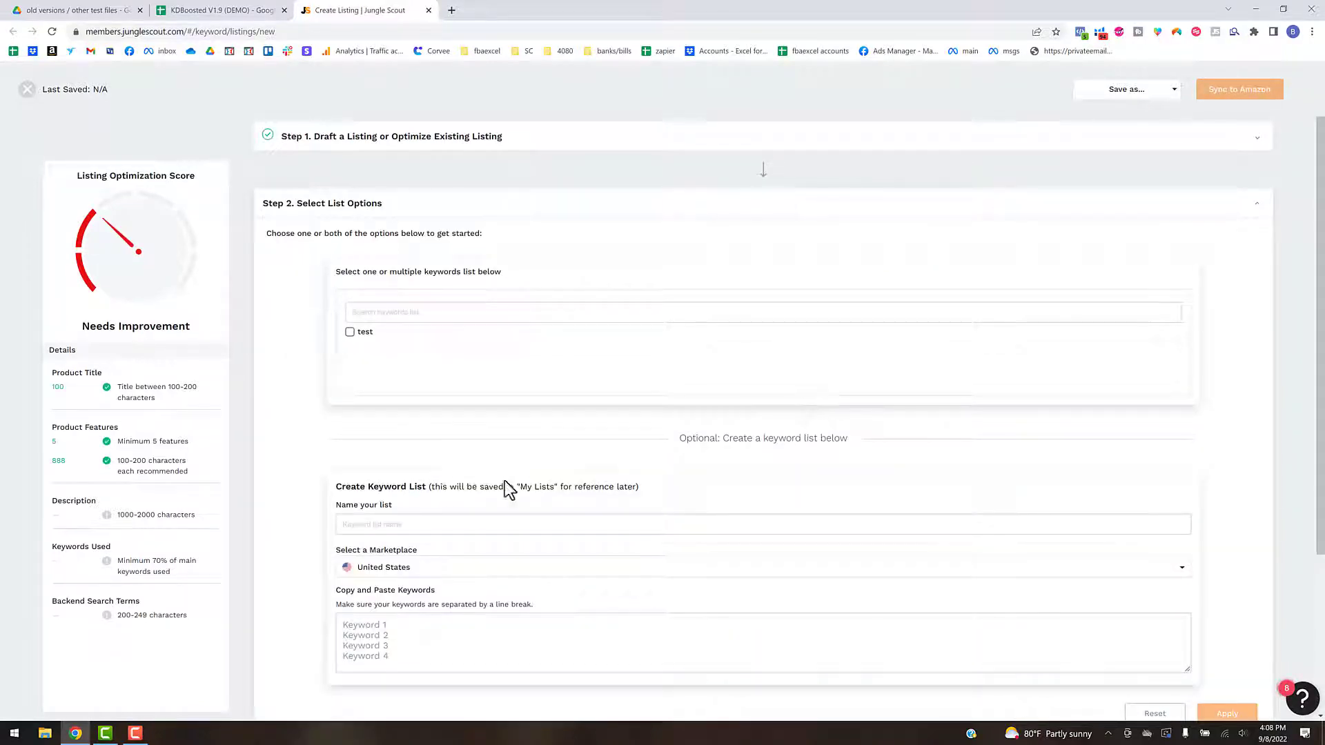
- Apply the existing test keyword list and process its keywords to continue to the Content Creator
click(388, 313)
click(379, 333)
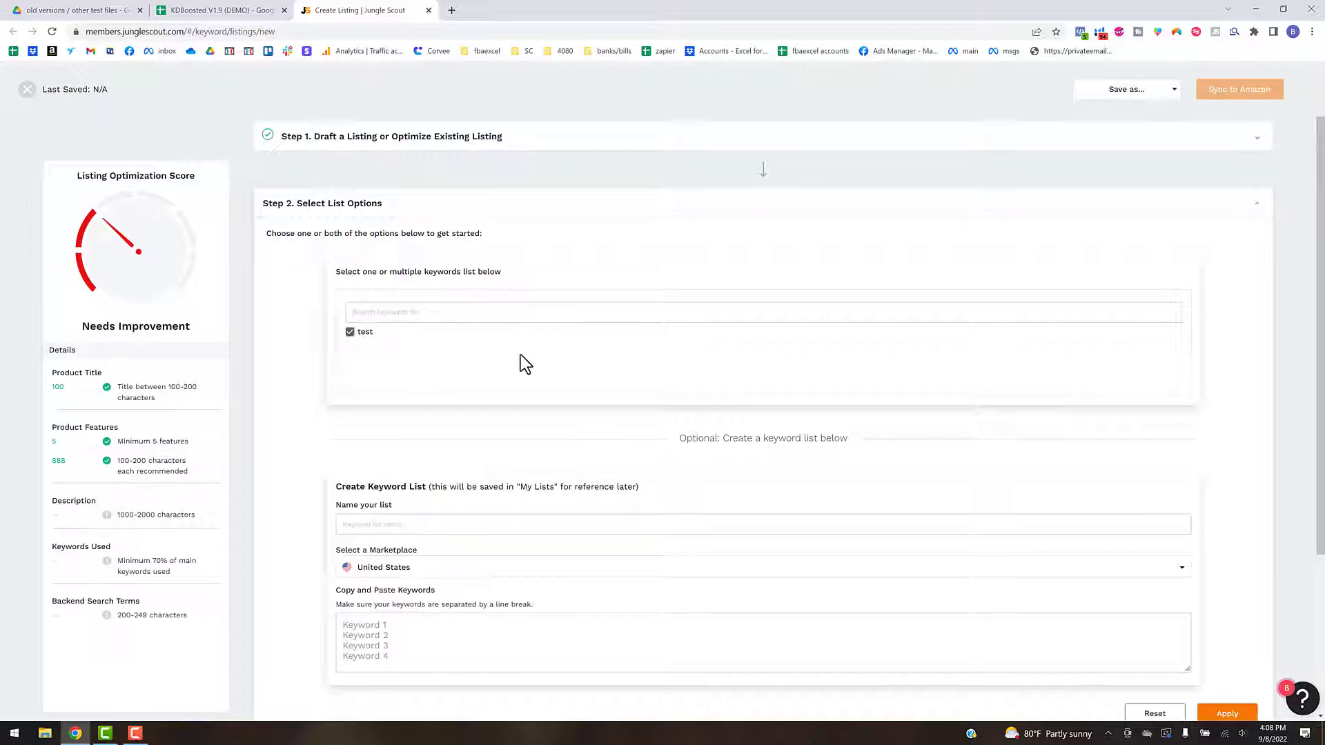
scroll(386, 497, down, 3)
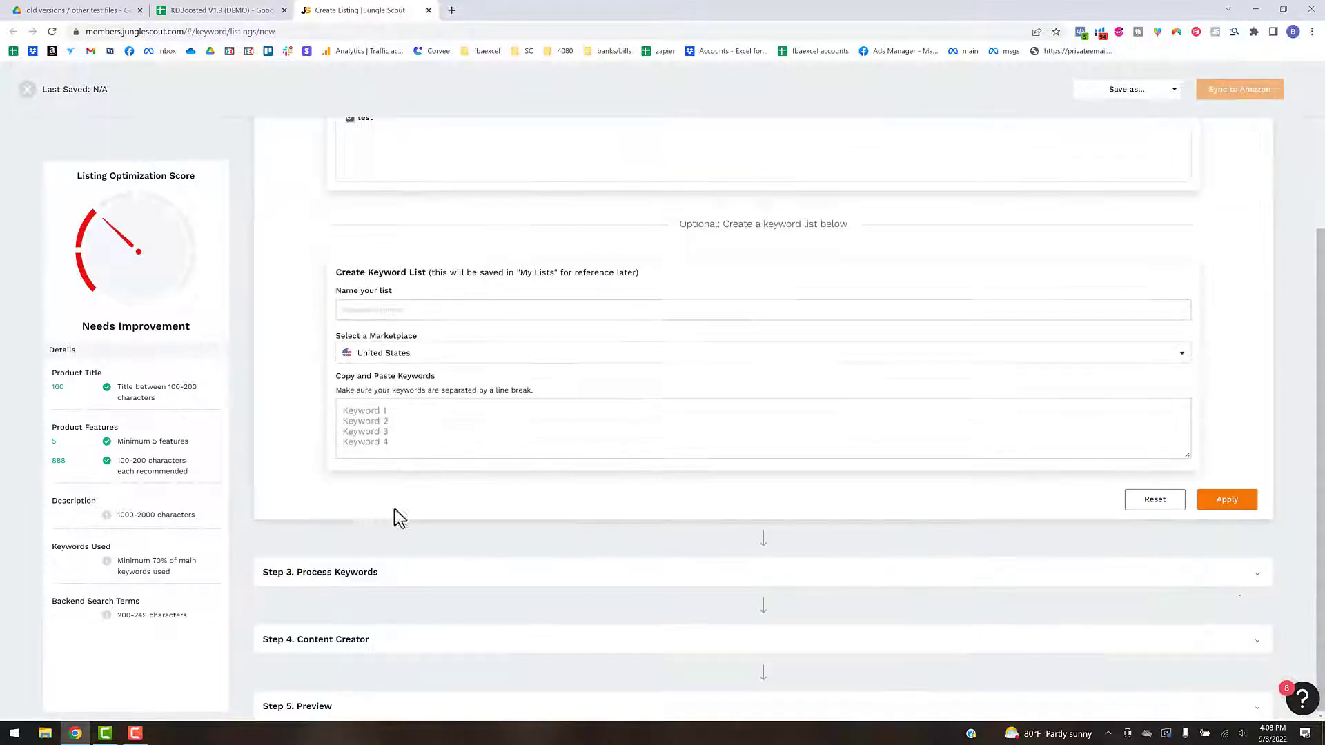
click(1236, 511)
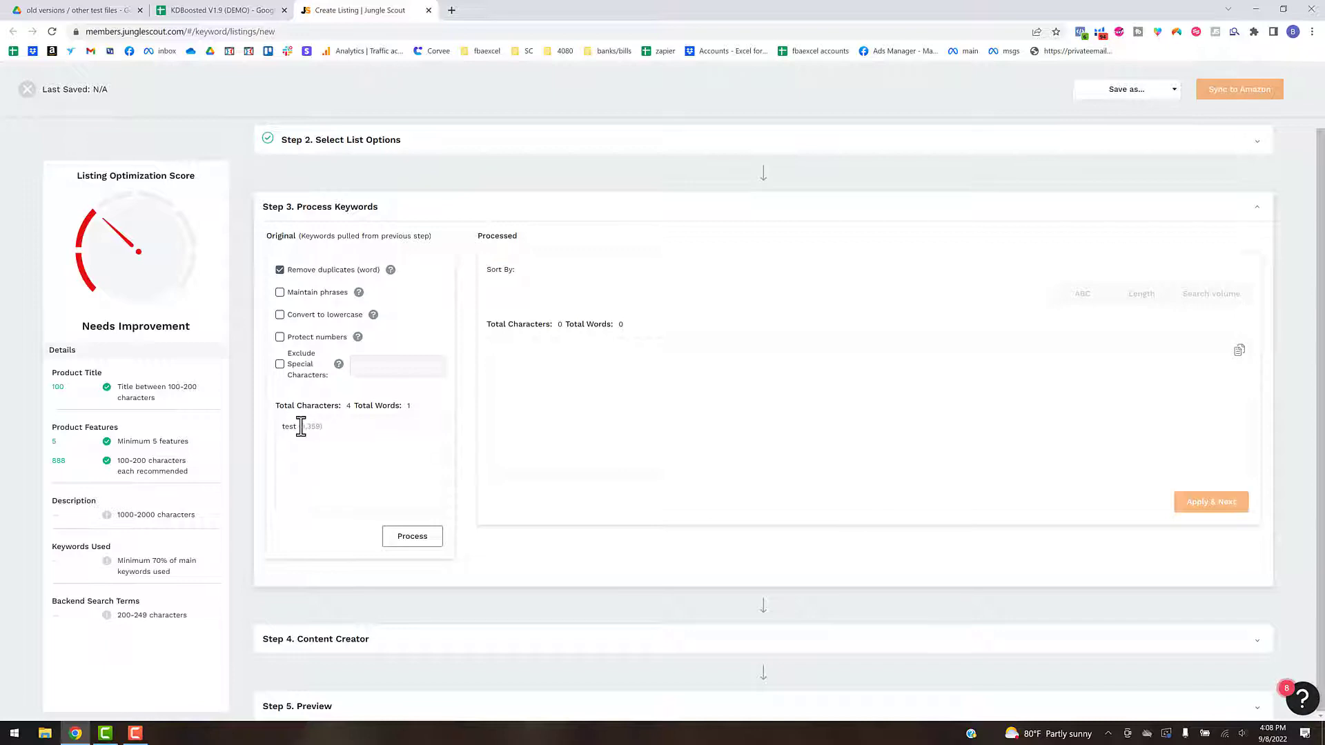
click(434, 543)
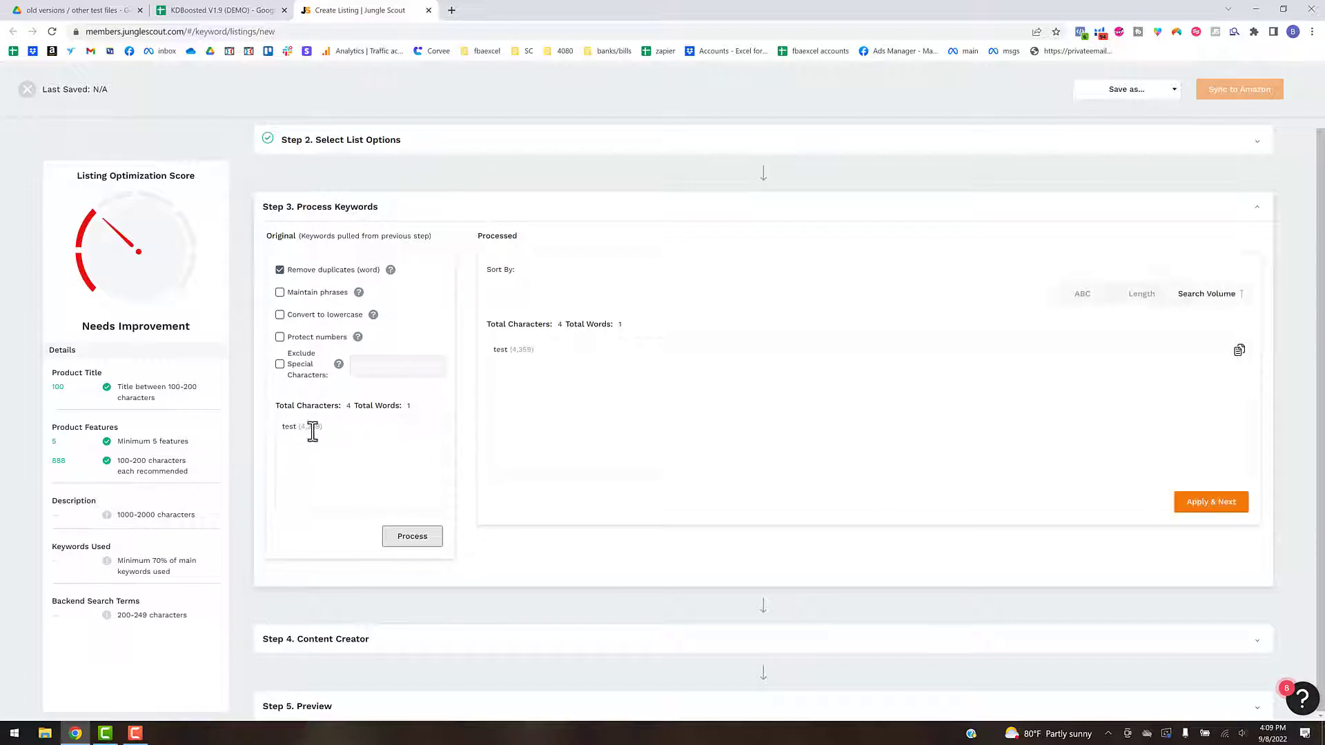
click(1215, 509)
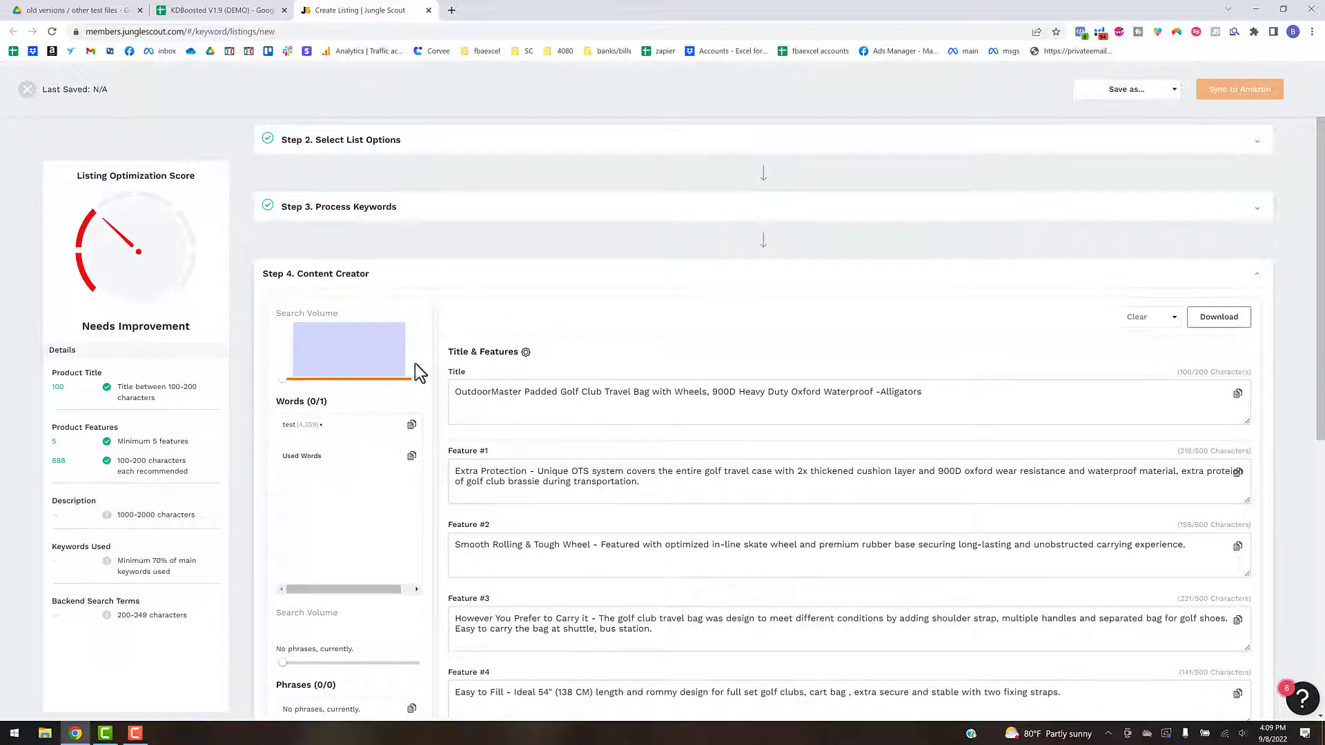
- Review the imported title, five features and description in the Content Creator
scroll(505, 435, down, 2)
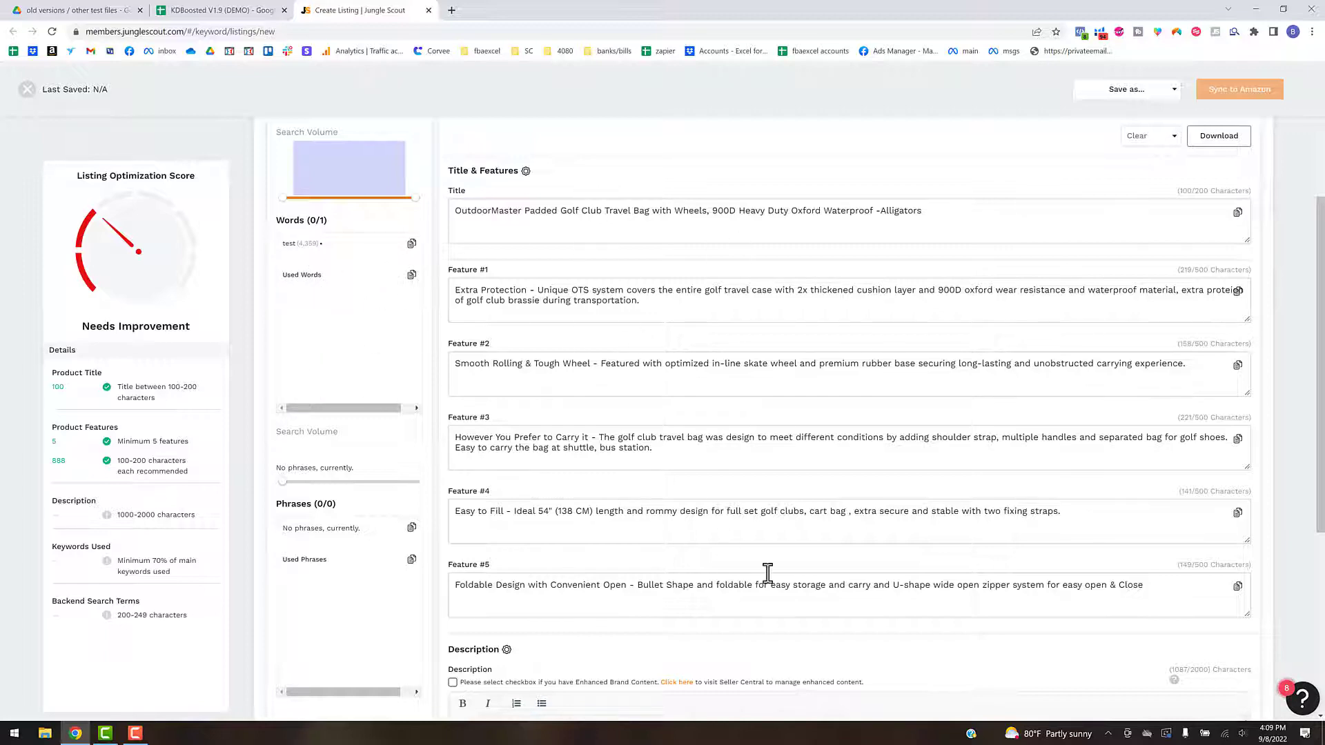
scroll(790, 504, down, 1)
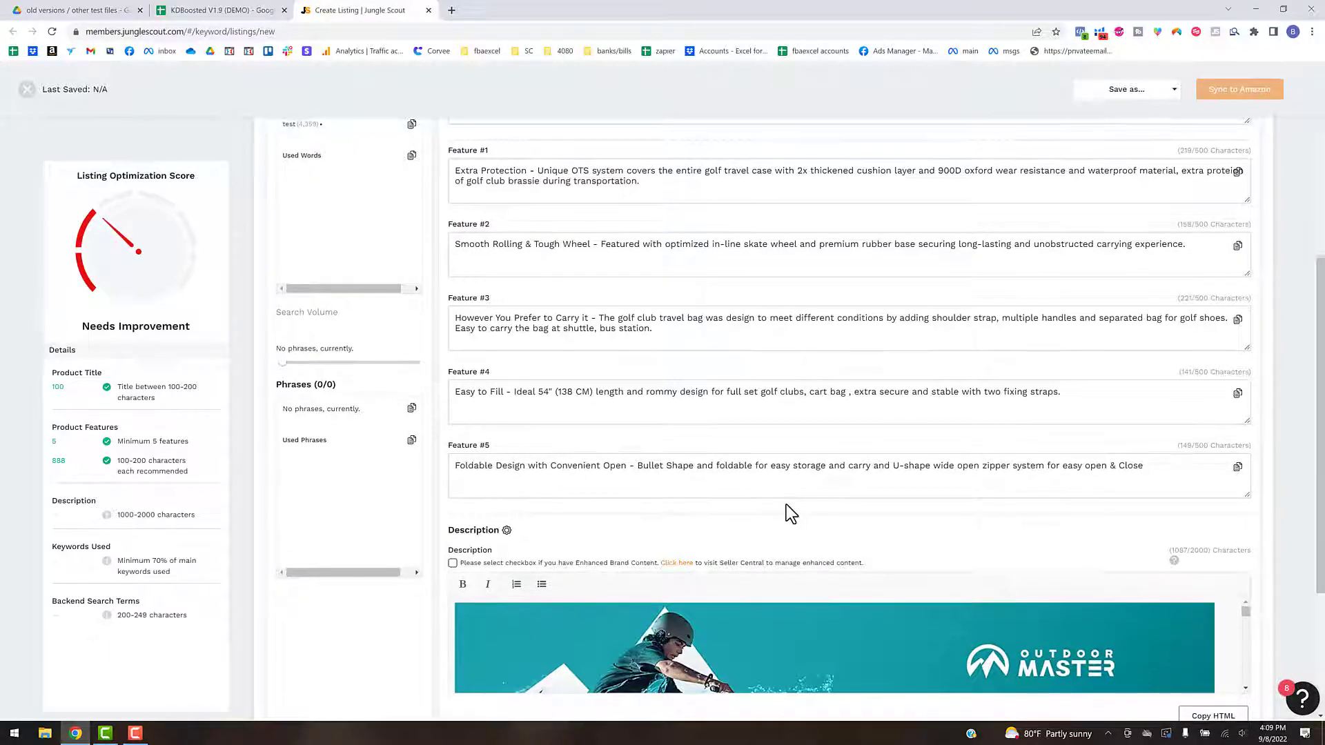
scroll(787, 504, up, 1)
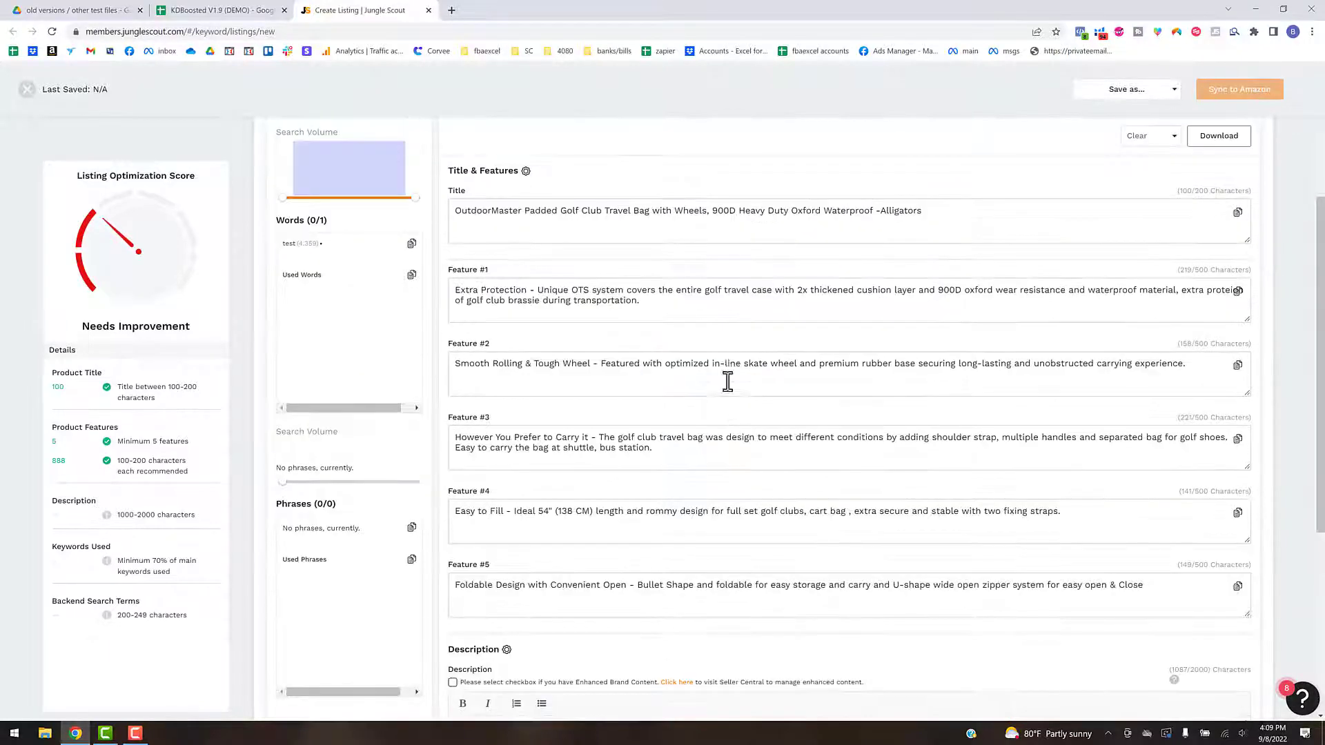
- Try to download the listing export into the JS folder with the file name 1_B082VYH2N8
click(1222, 146)
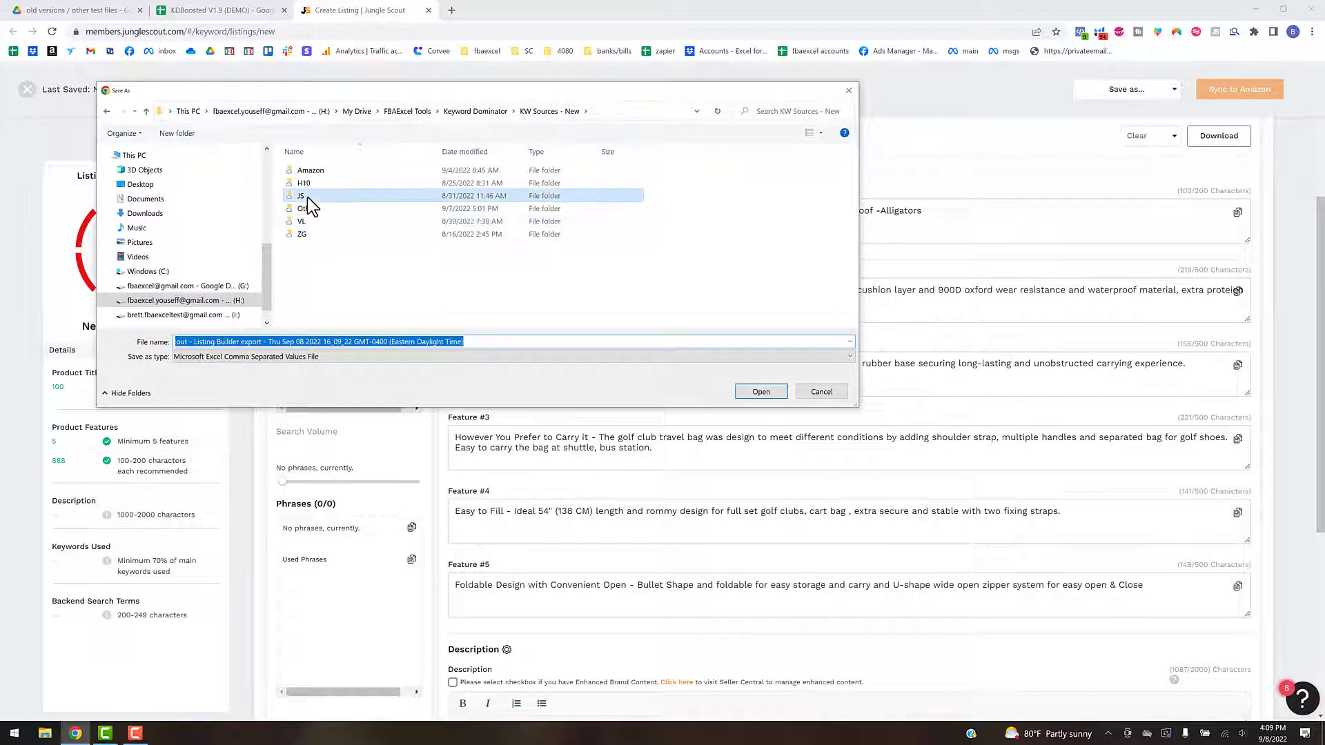
double_click(304, 196)
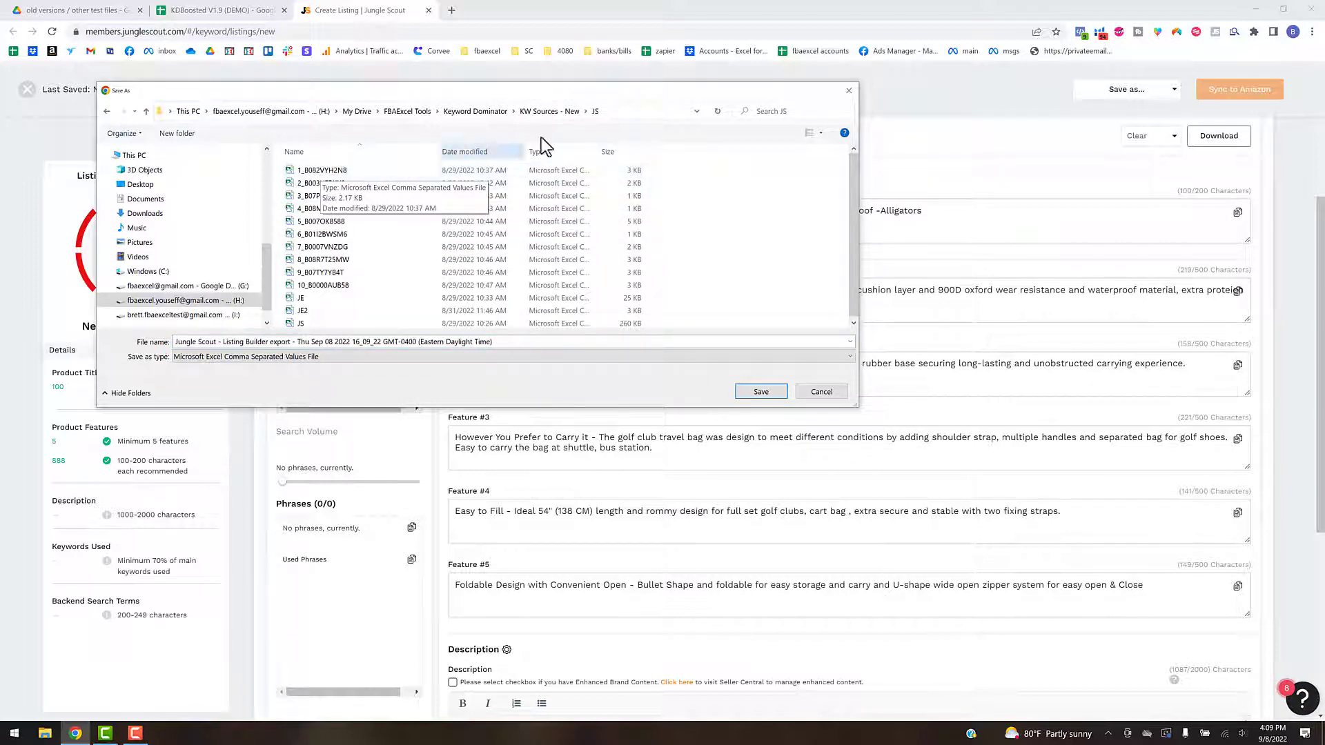
drag(785, 92, 862, 201)
click(589, 450)
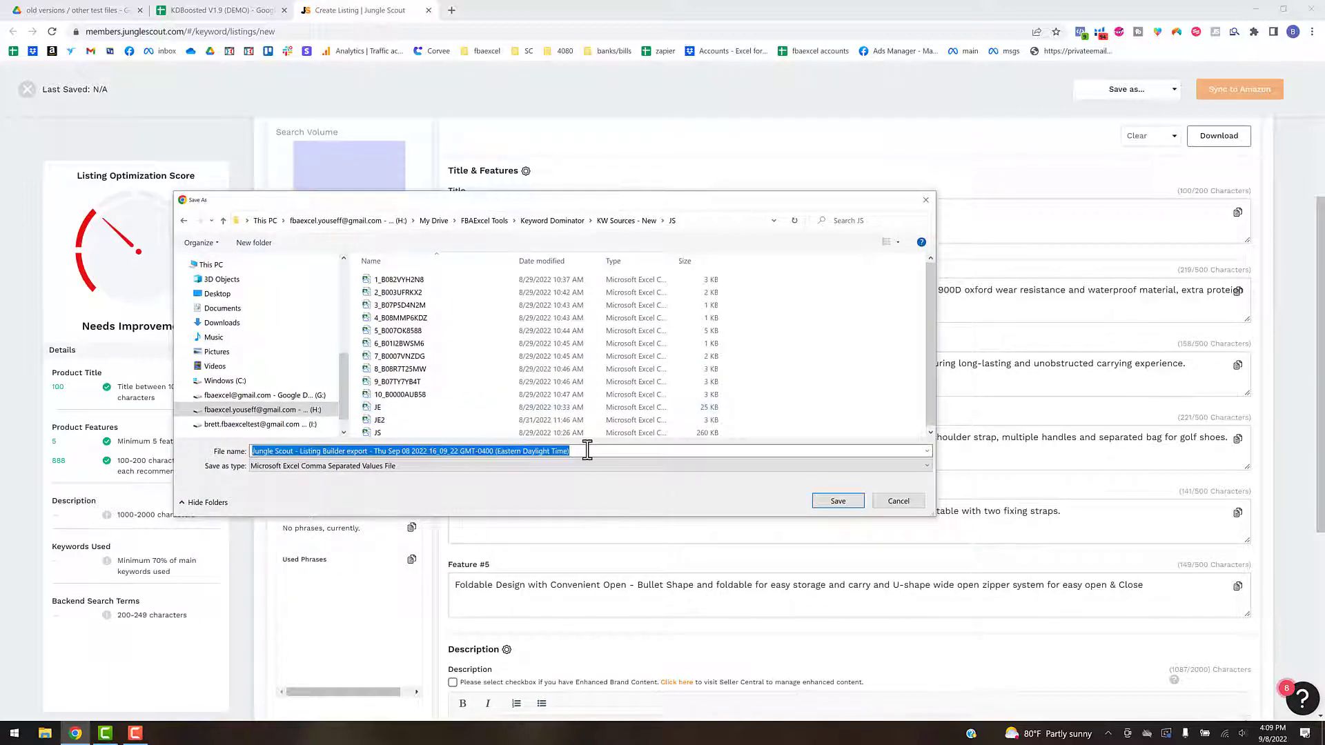
text(1_B082VYH2N8)
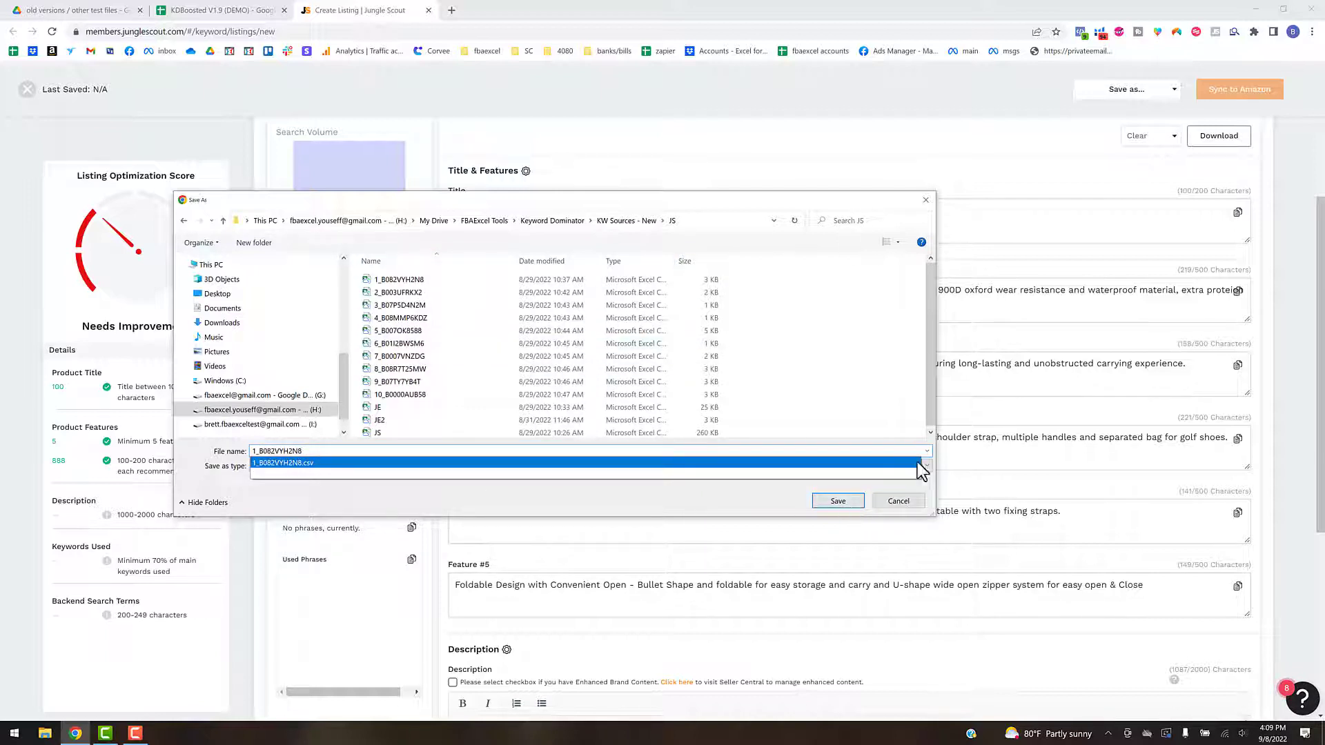
click(908, 504)
click(908, 503)
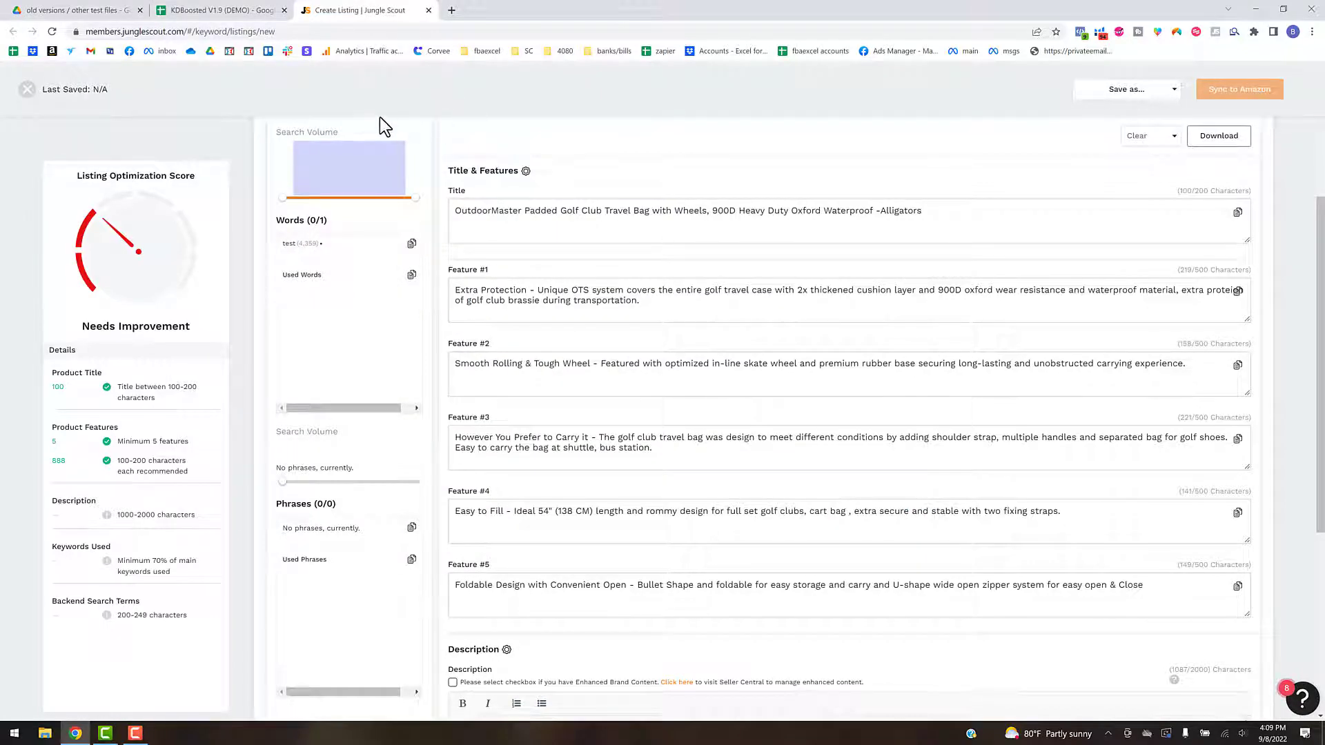
- Duplicate the Create Listing page and set the new listing to start with any ASIN
scroll(363, 127, up, 3)
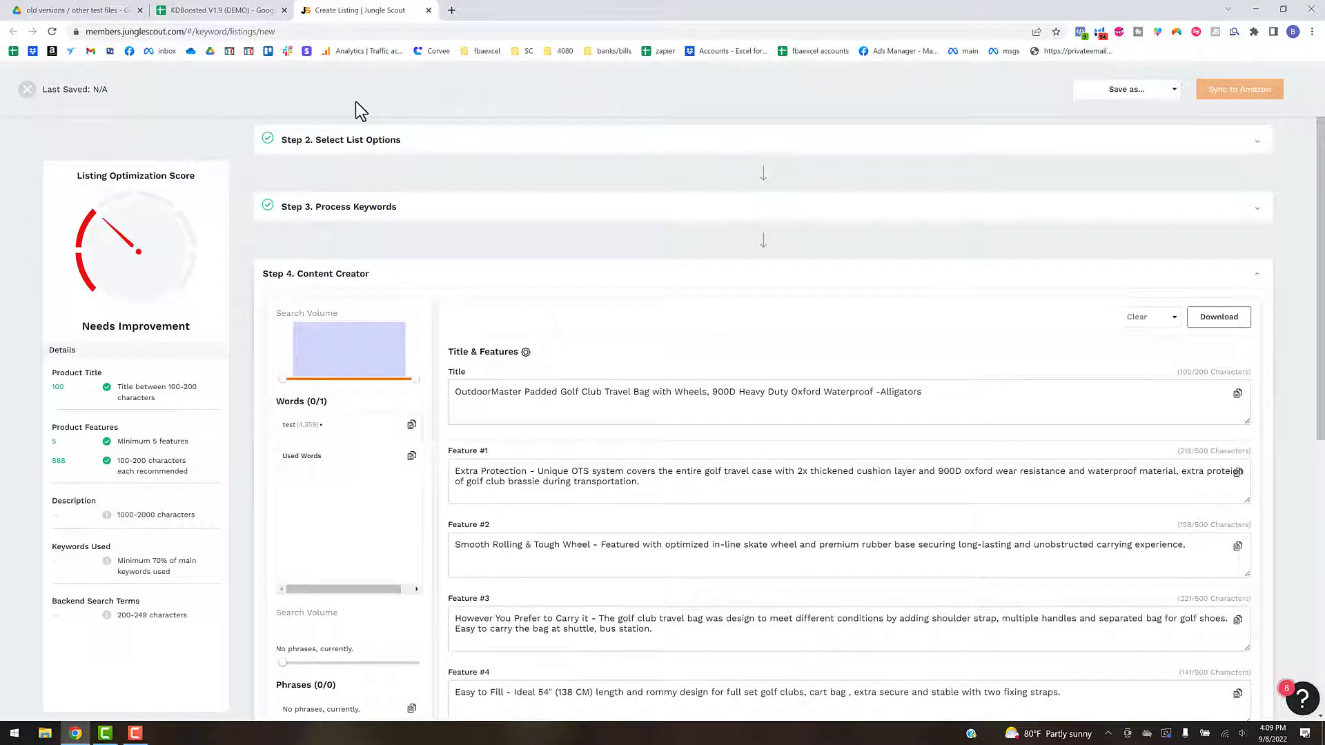
scroll(369, 127, up, 1)
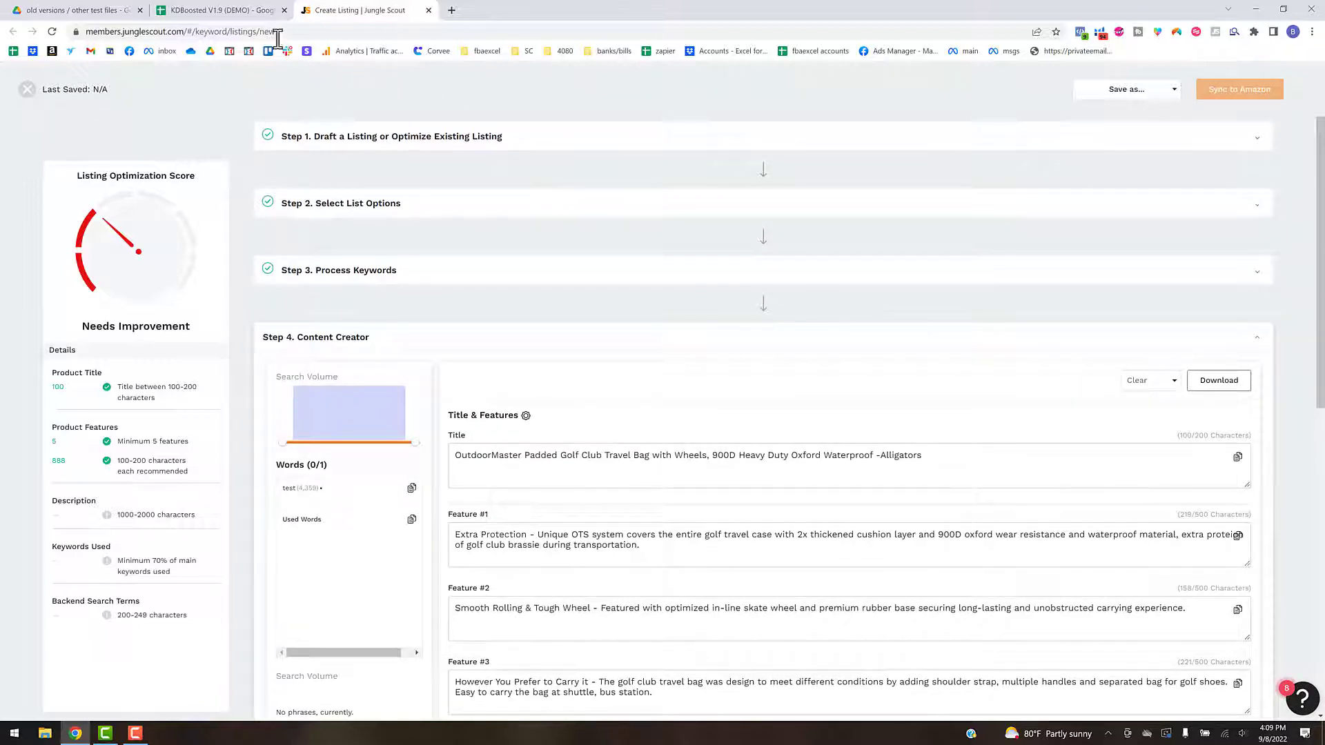
click(301, 32)
key(ctrl+a)
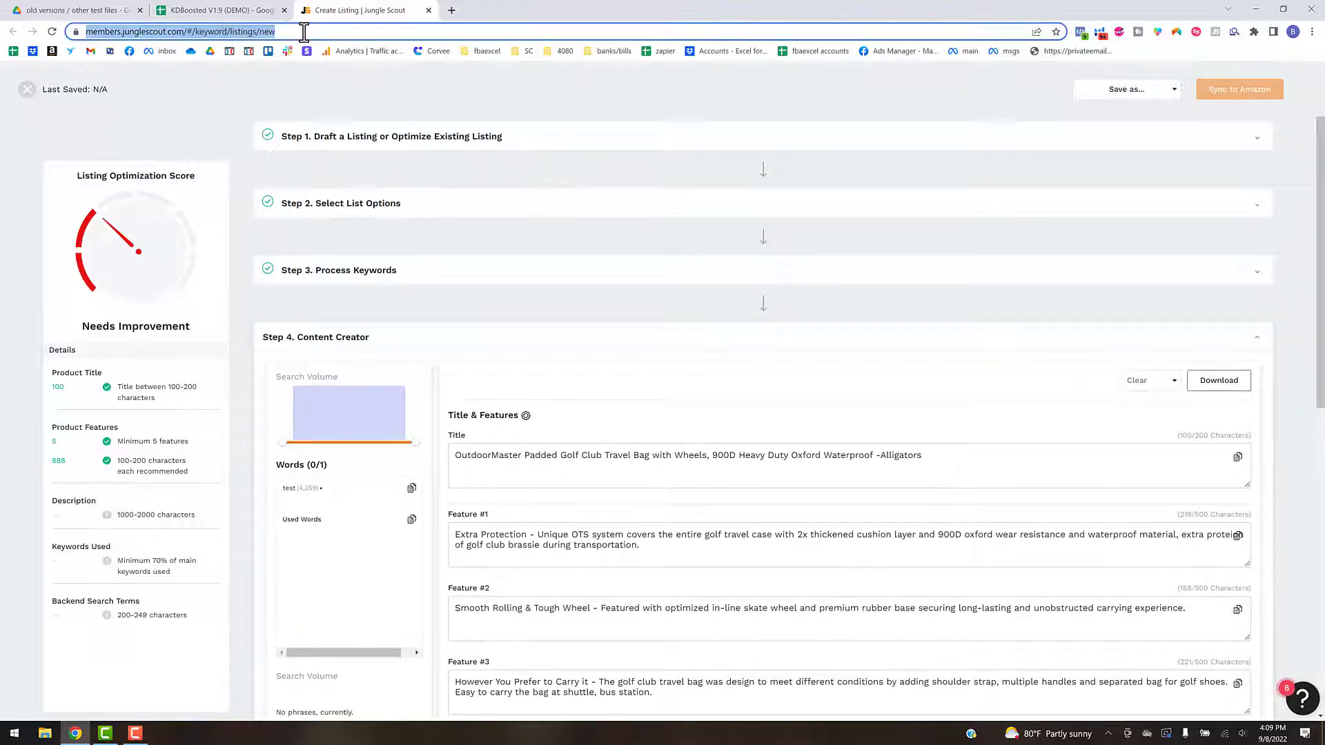
right_click(370, 17)
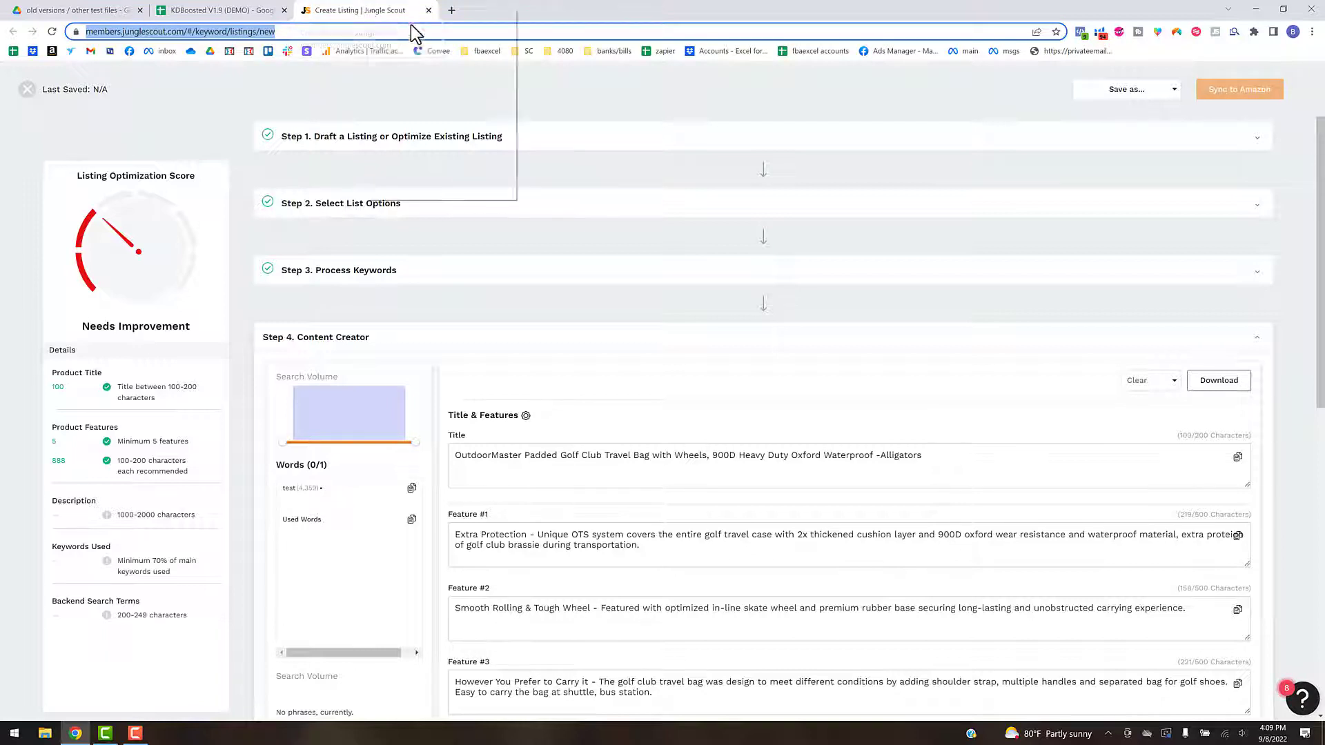
click(551, 72)
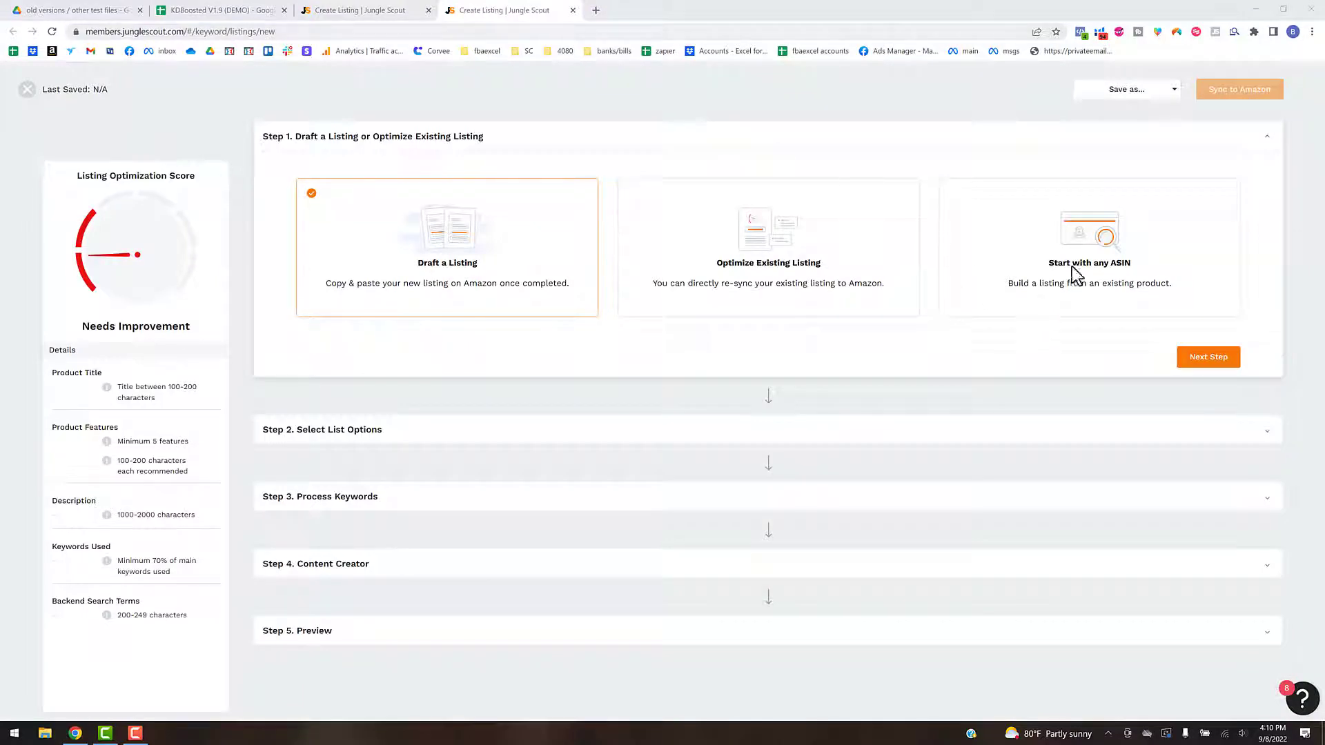
click(1080, 228)
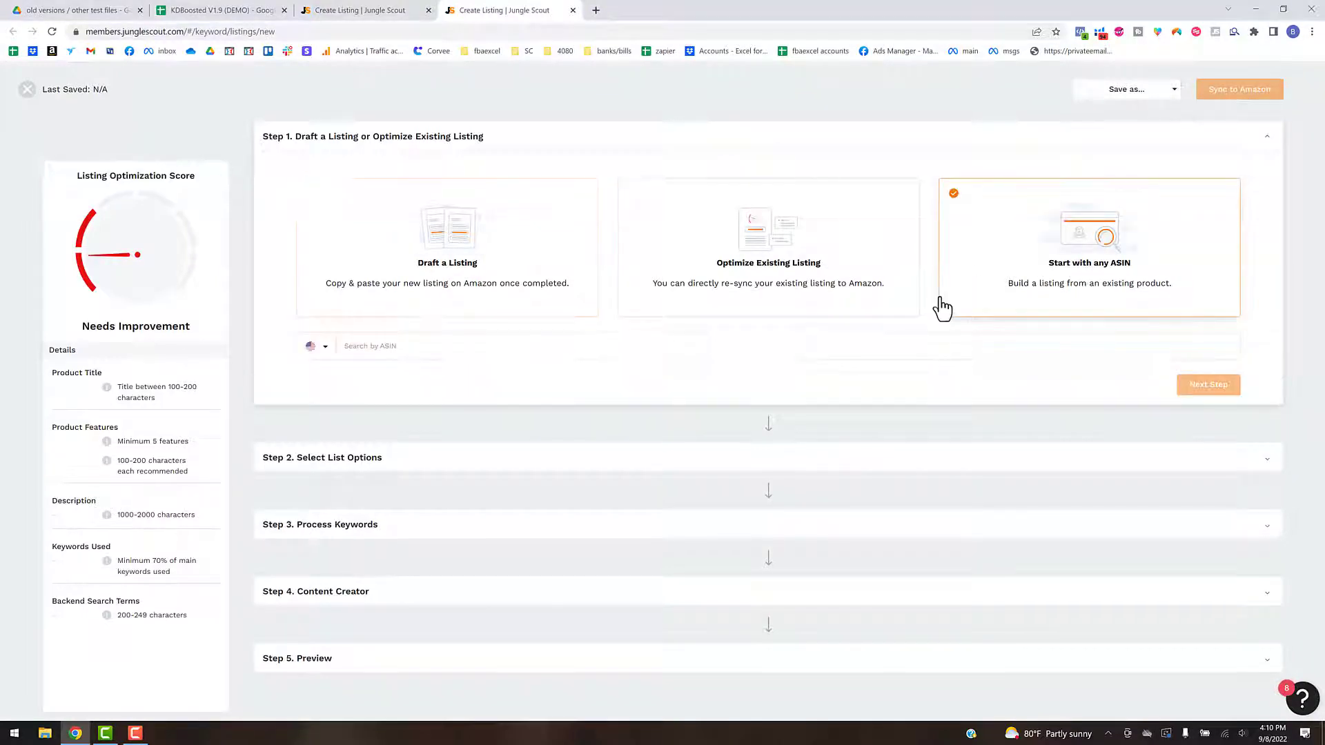
- Copy Competitor ASIN2 from the KDBoosted spreadsheet and start the new listing from B003UFRKX2, continuing to the list options
click(248, 13)
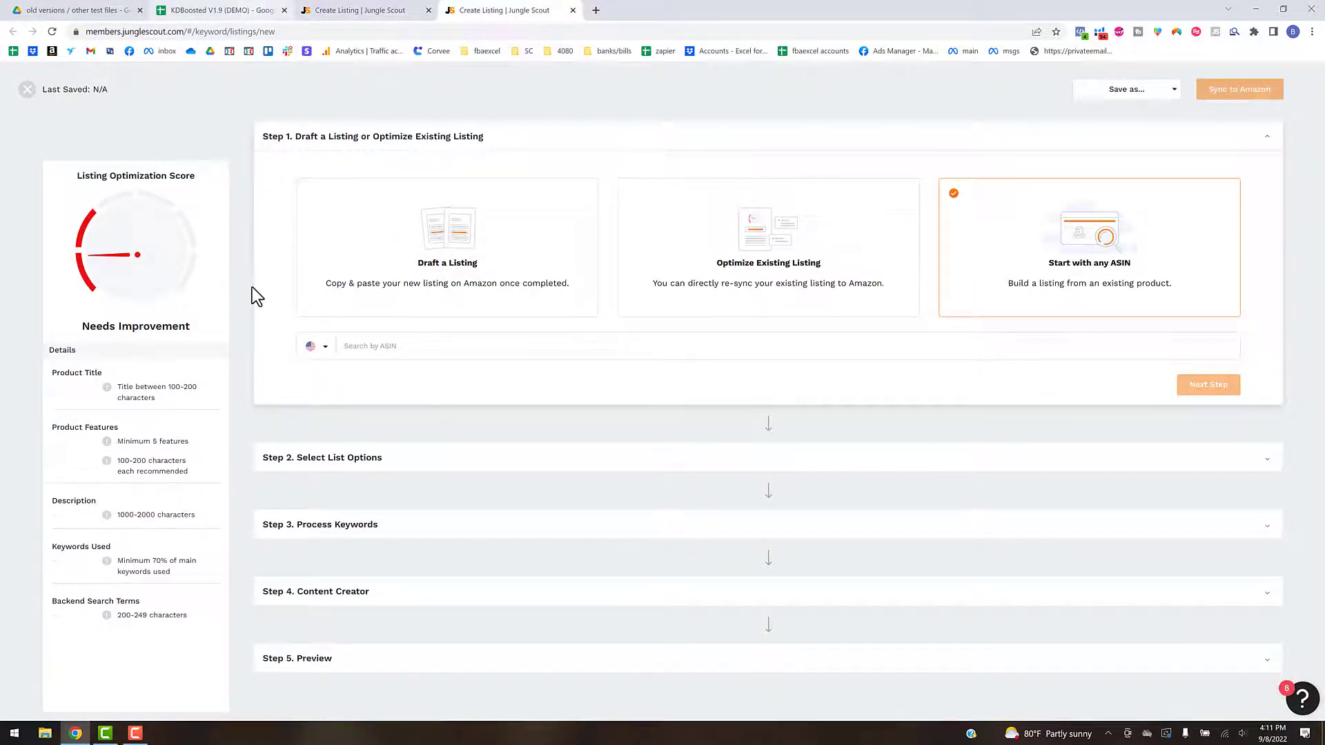
click(171, 343)
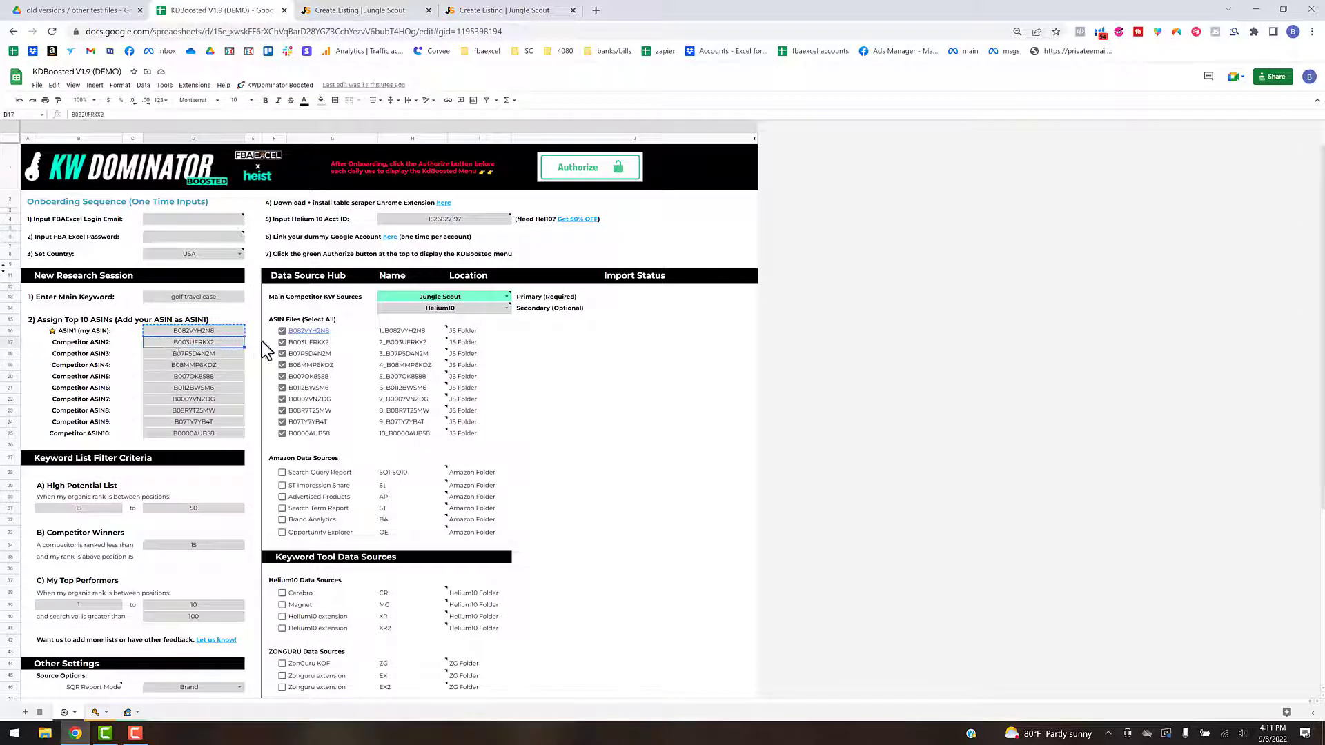
click(487, 15)
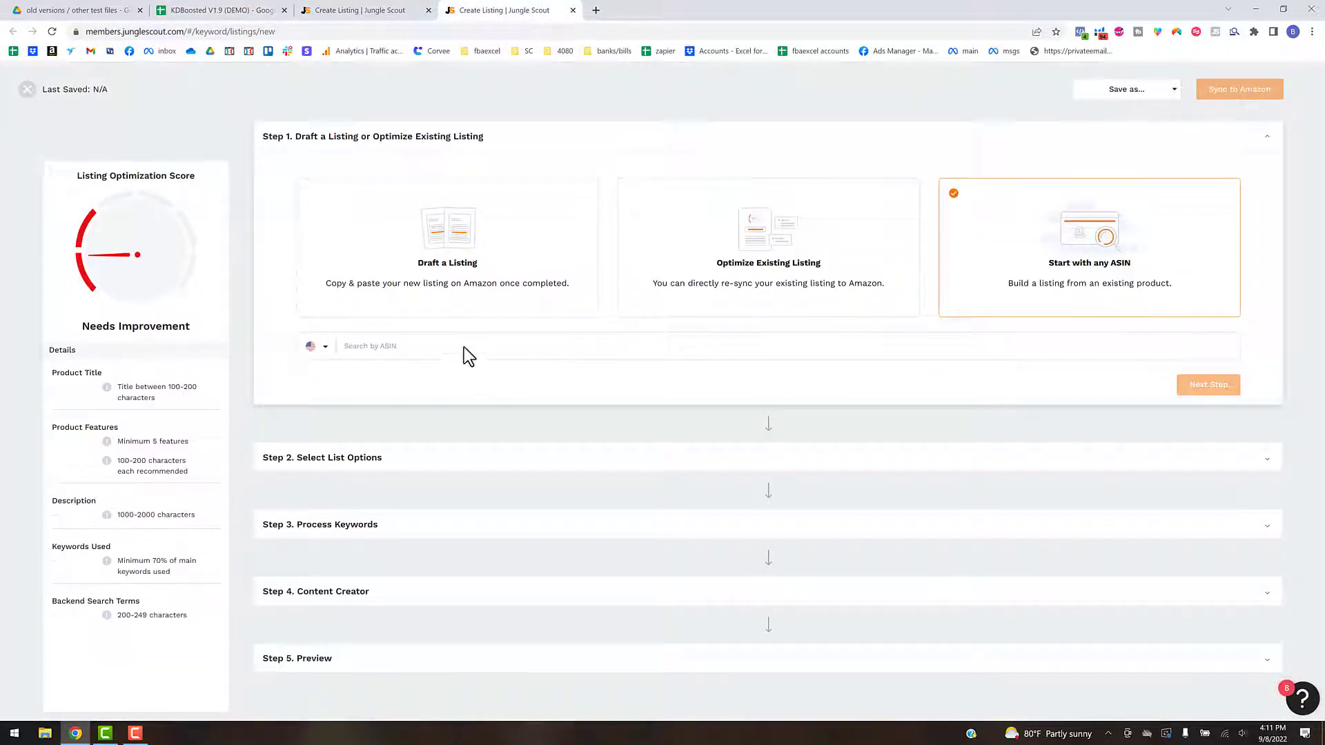
click(536, 346)
key(ctrl+v)
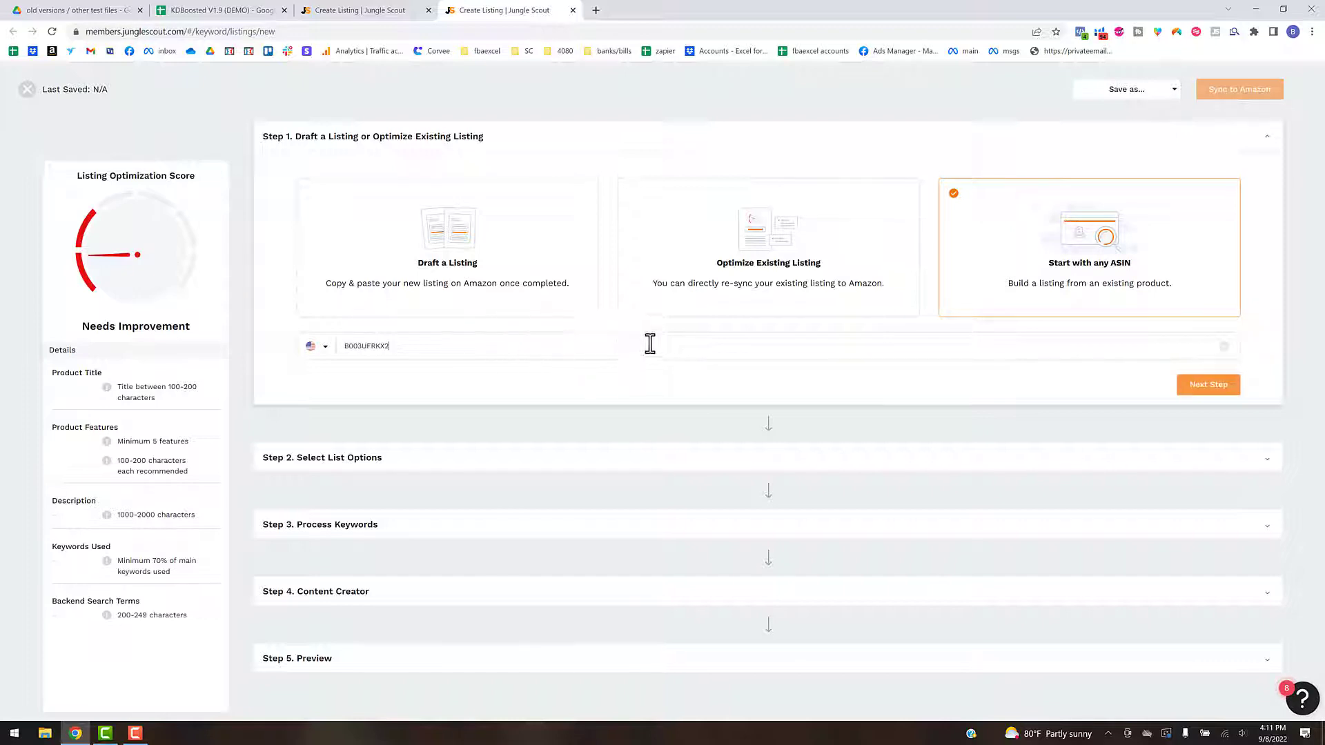
click(1211, 388)
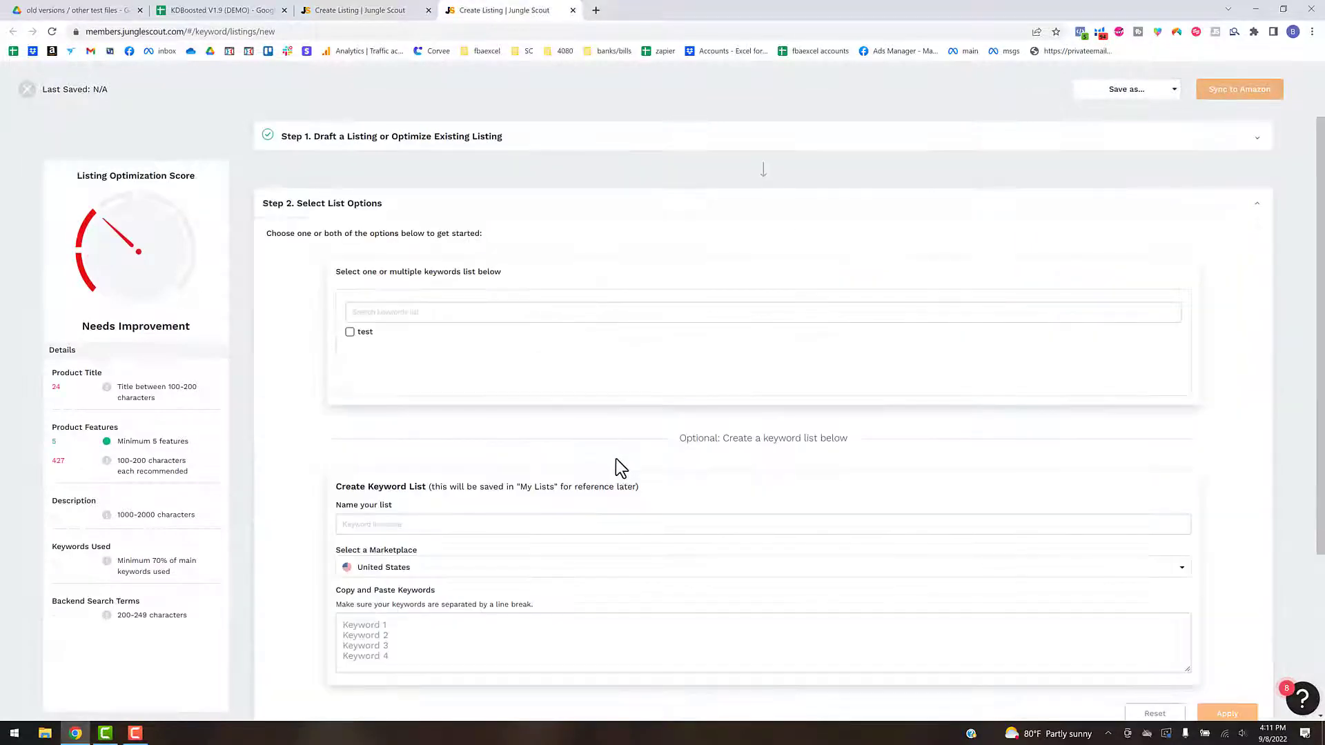
- Apply the test keyword list to the second listing and process its keywords to reach the Content Creator
click(350, 333)
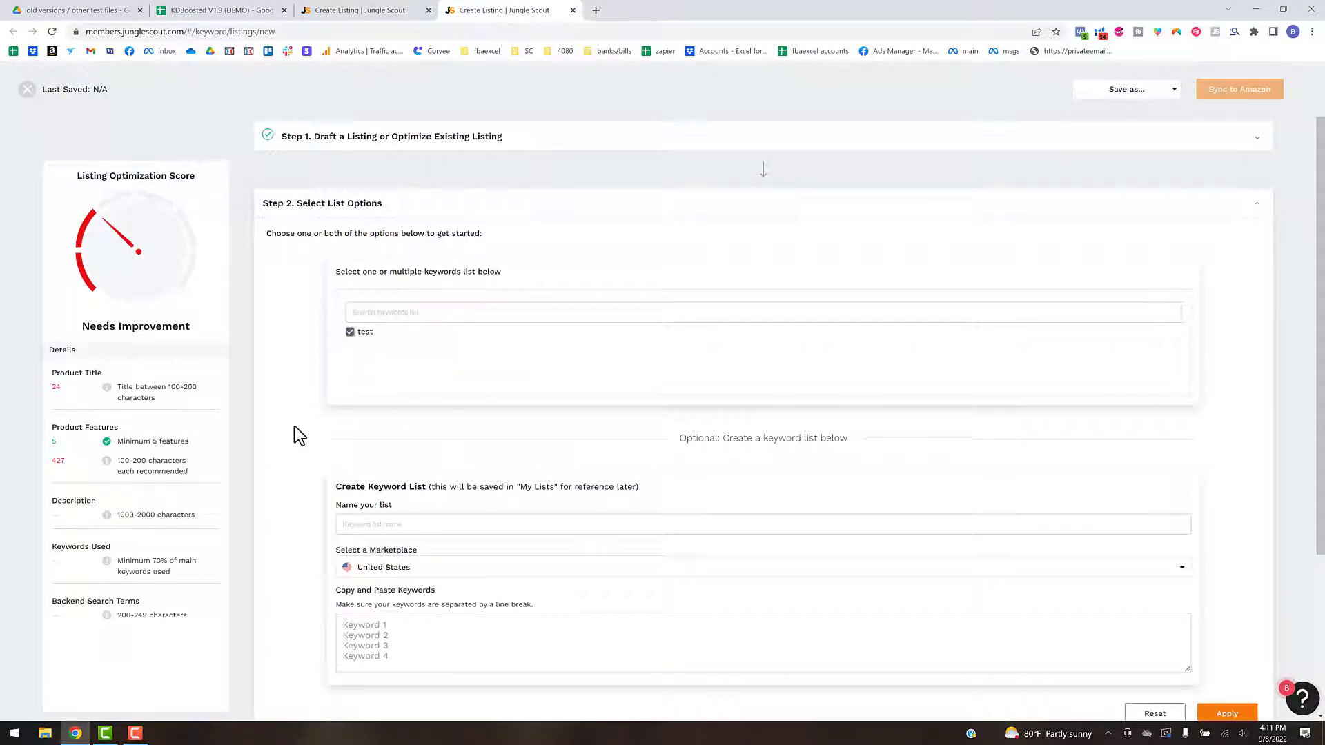
scroll(294, 425, down, 3)
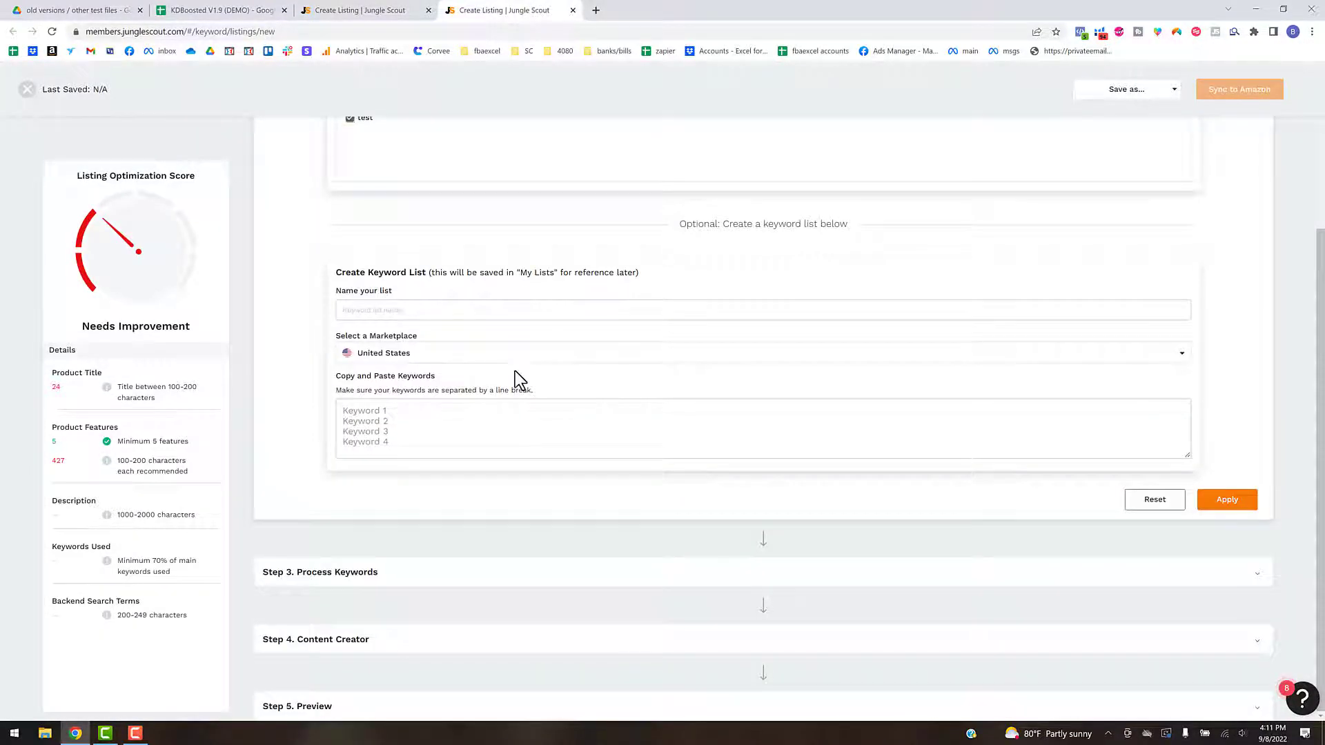
click(1229, 504)
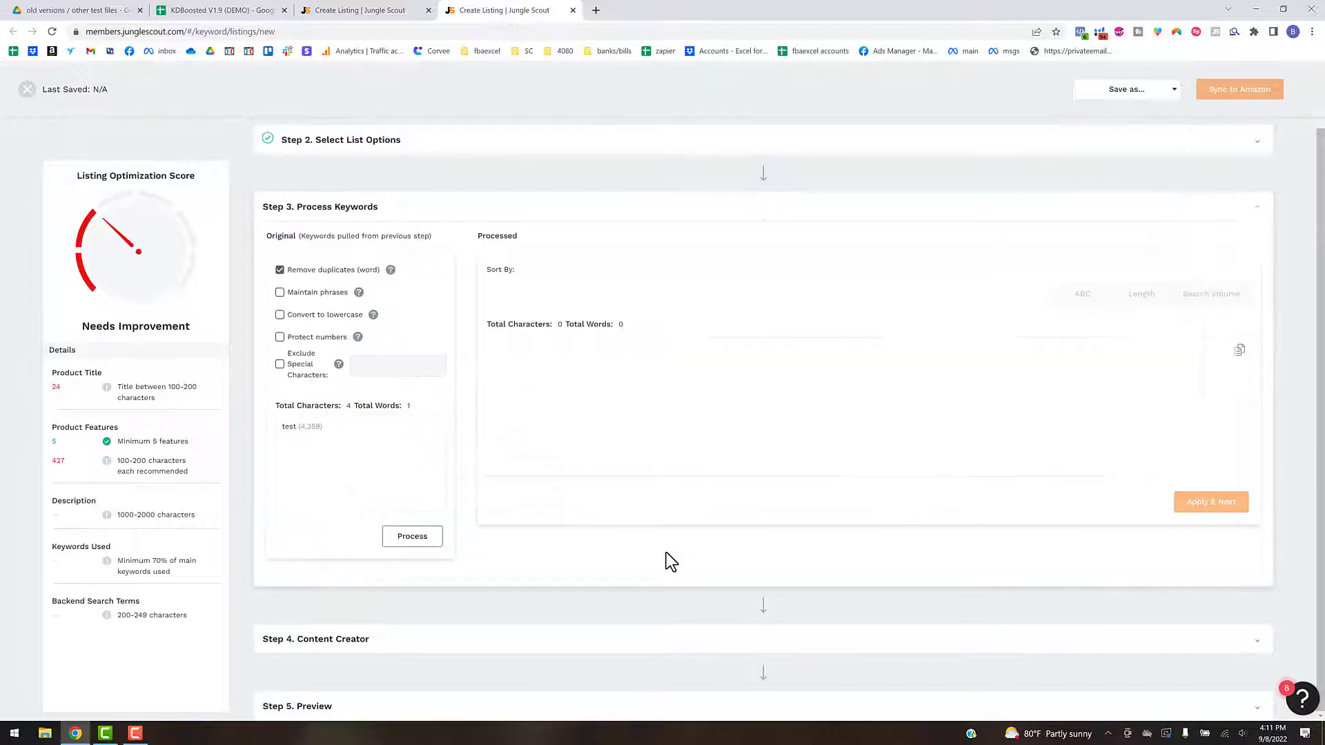
click(411, 538)
click(1210, 502)
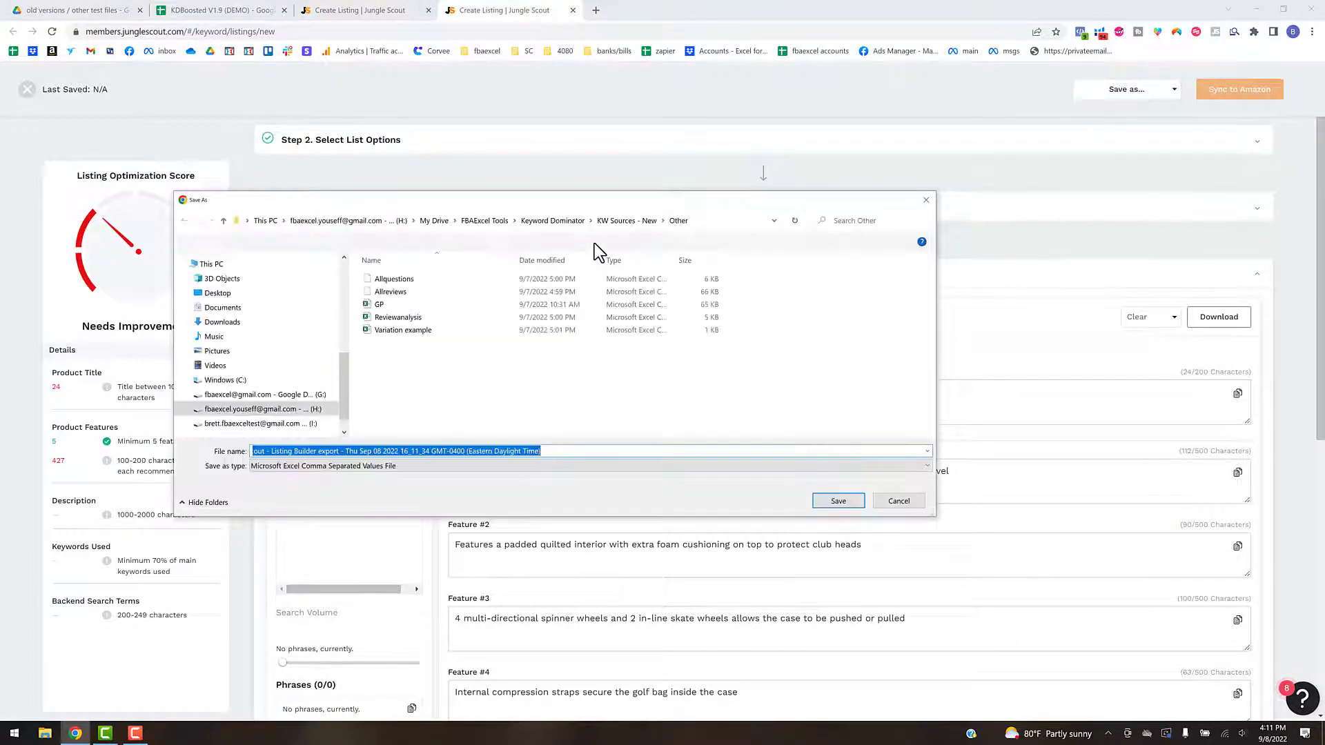
- Try to save the second listing's export as 2_B003UFRKX2 in the JS folder, and close both Create Listing pages
click(408, 293)
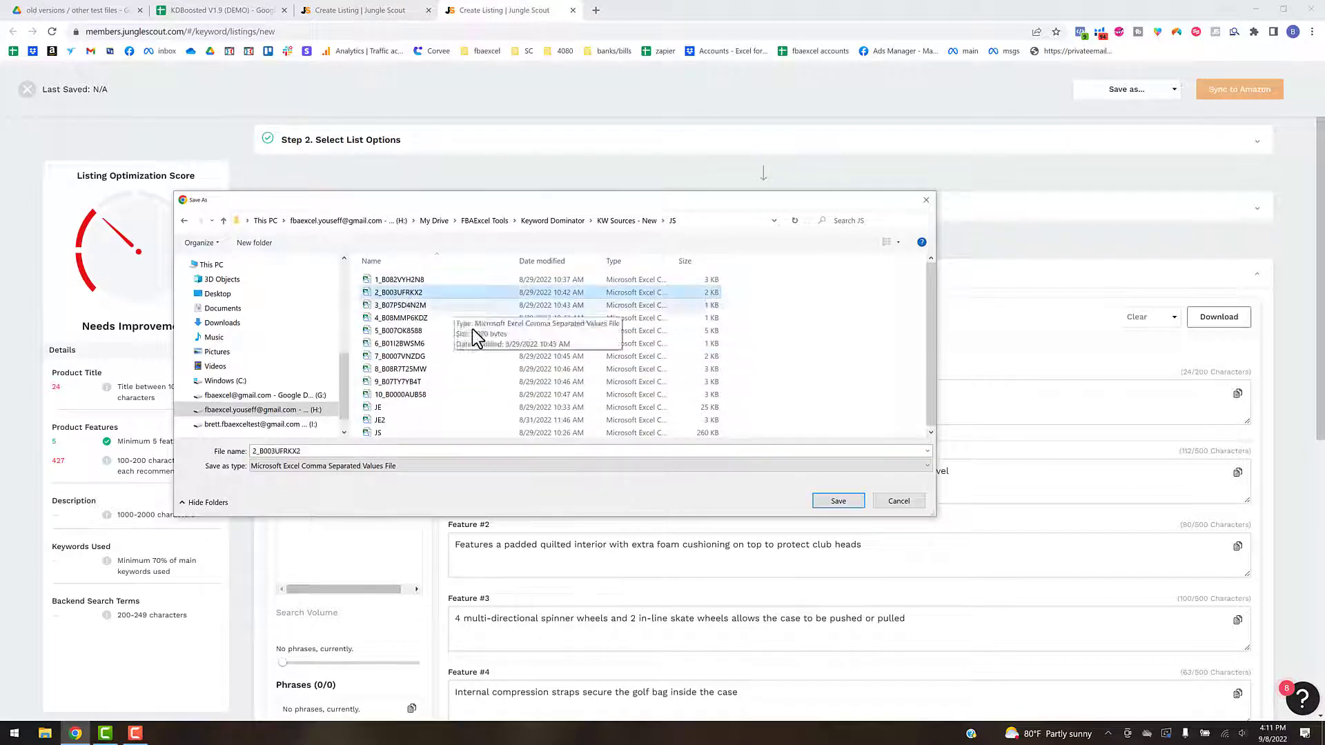
click(926, 200)
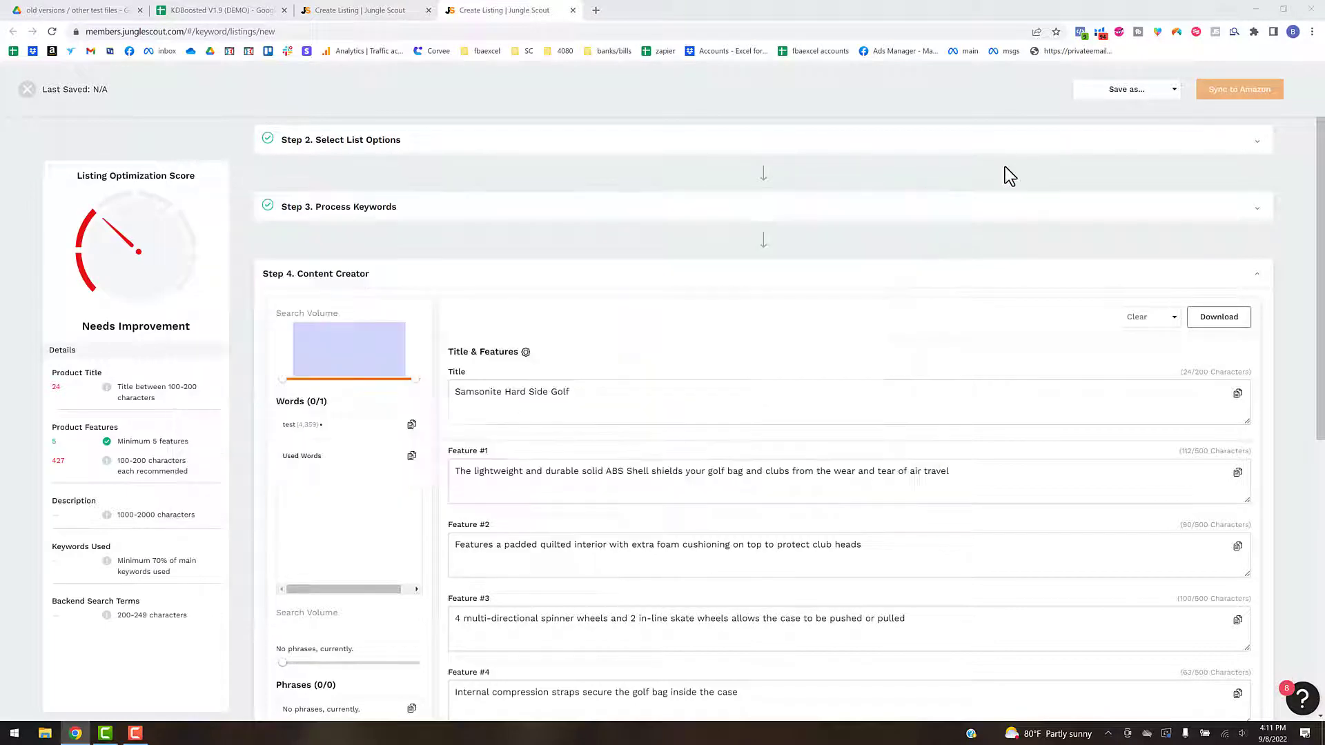
click(572, 11)
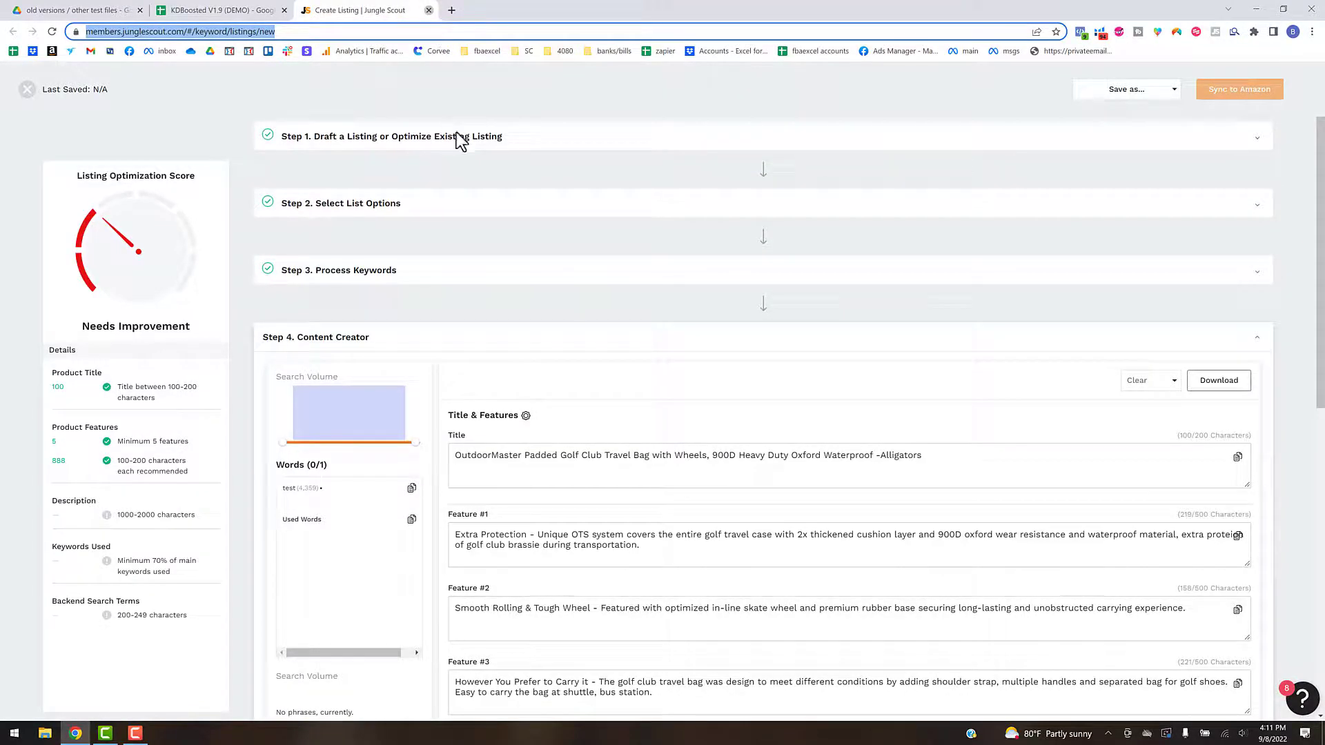
key(ctrl+w)
- Import all checked data sources into the KDBoosted spreadsheet and check their import status
click(517, 402)
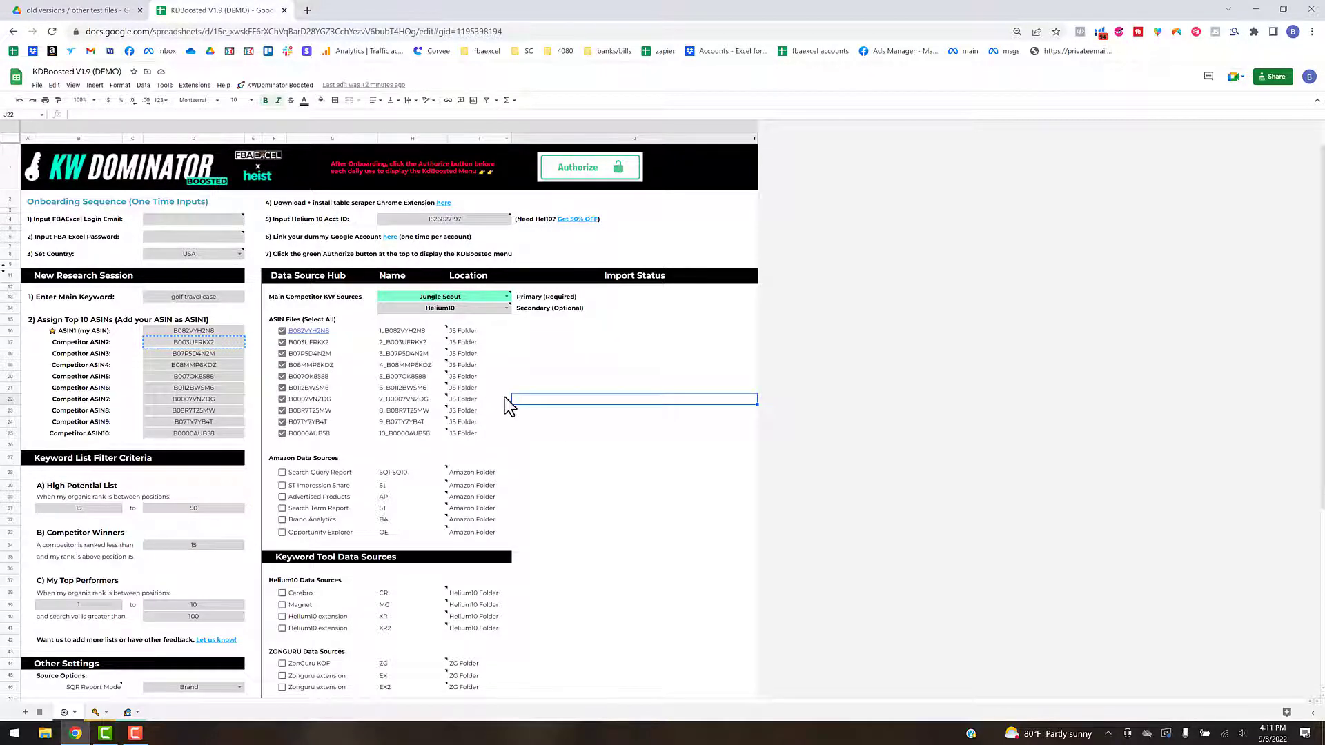
scroll(349, 433, down, 1)
scroll(350, 433, down, 3)
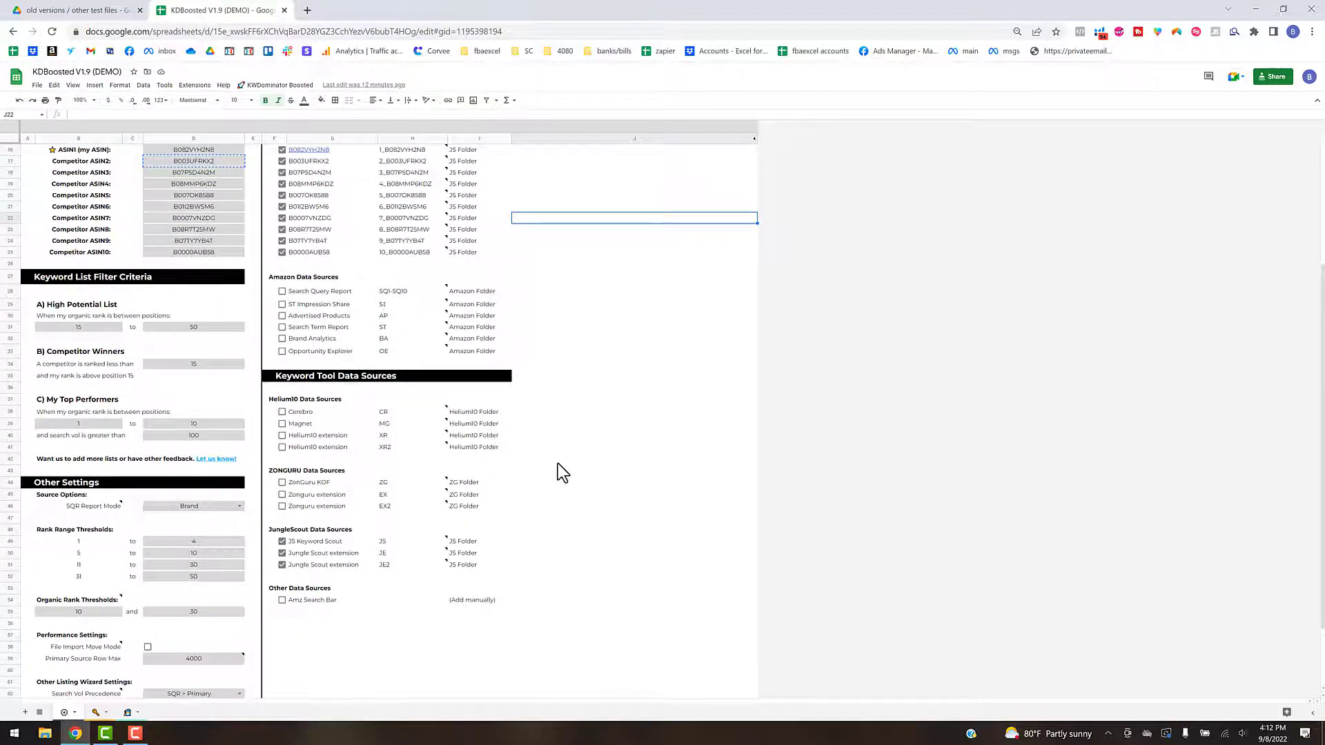
scroll(558, 462, up, 4)
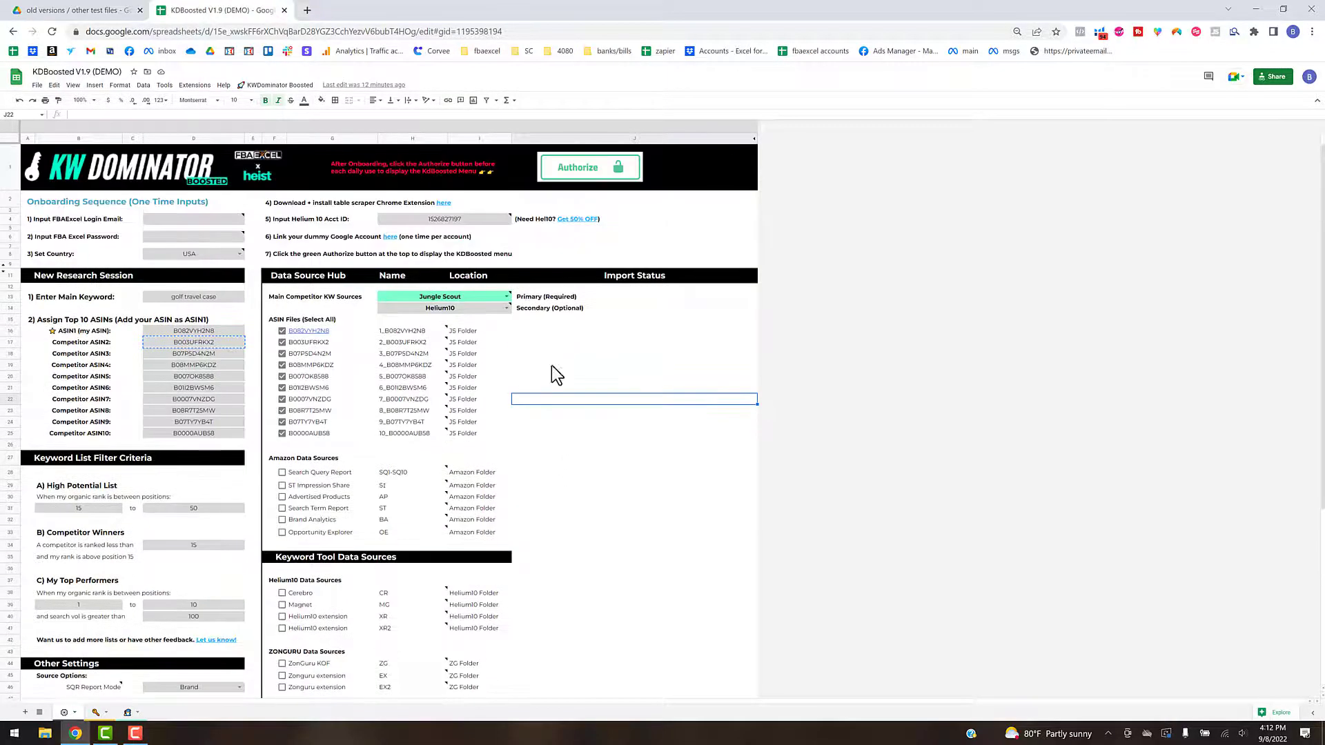
click(280, 85)
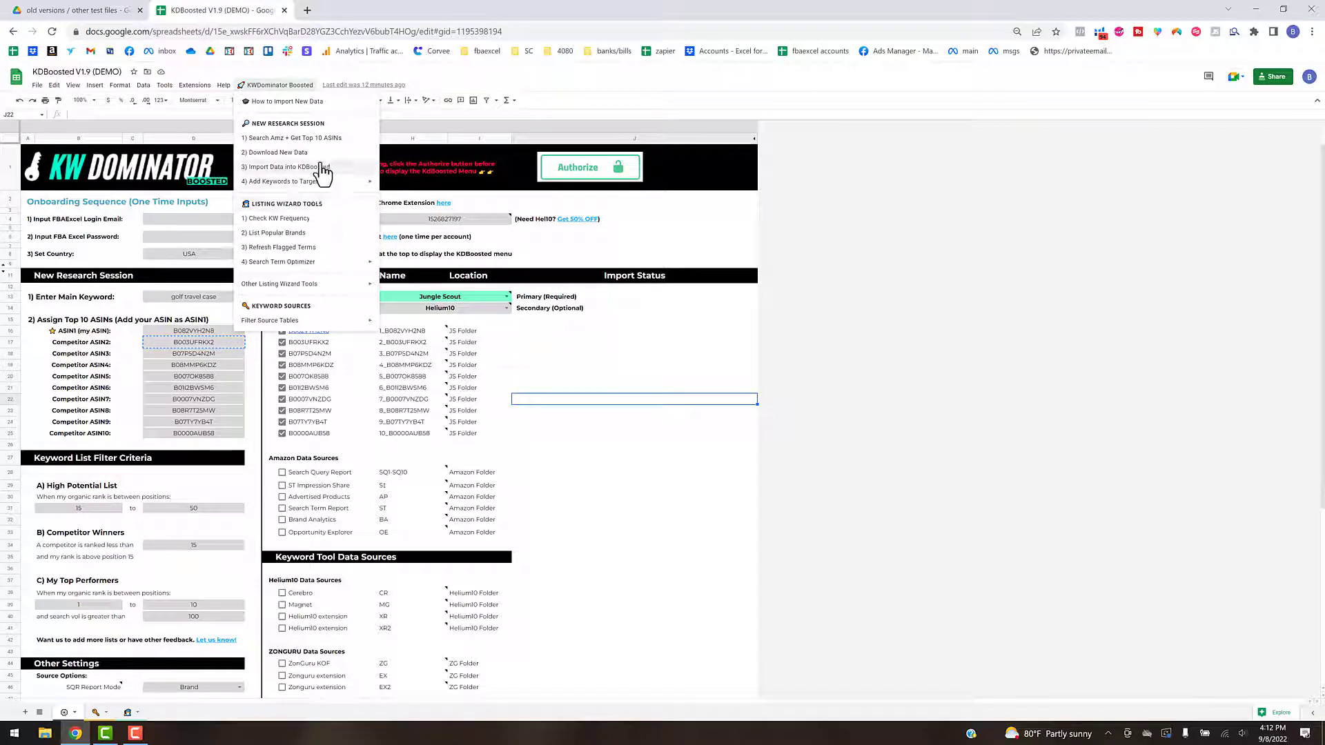
click(321, 168)
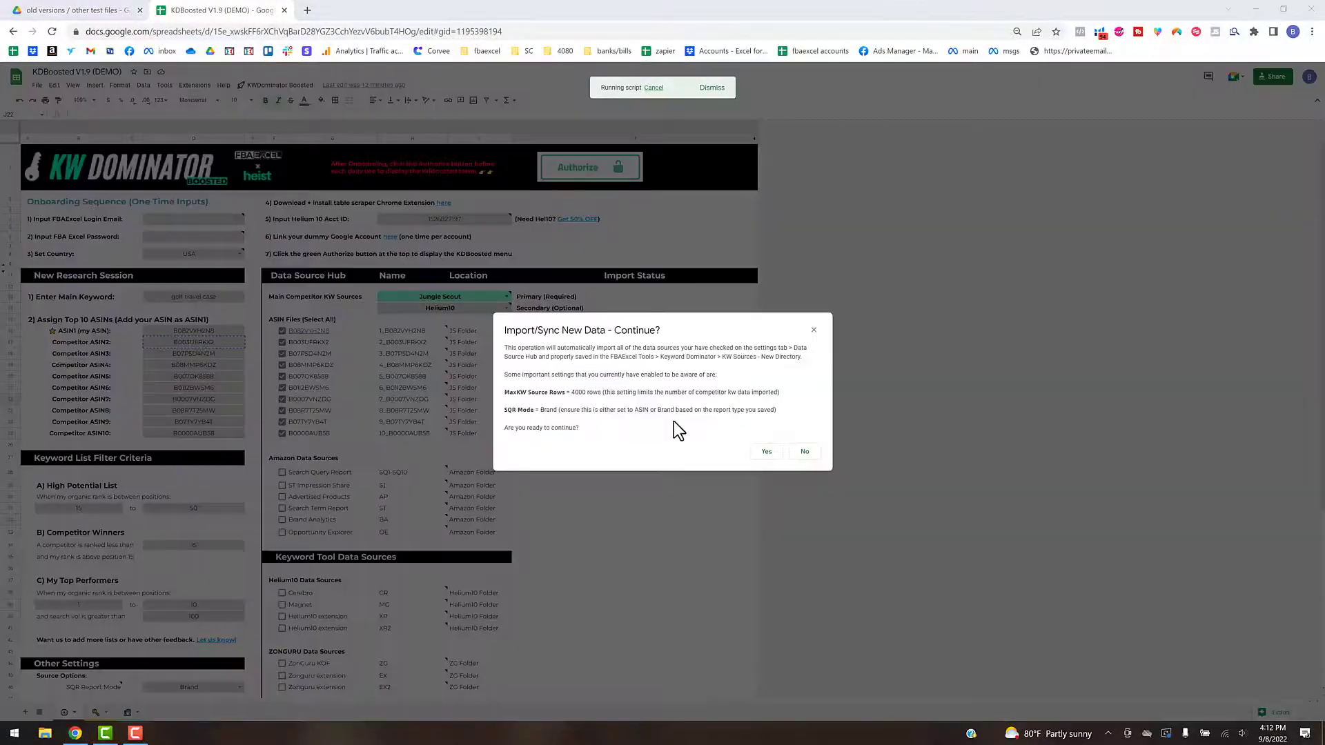
click(764, 452)
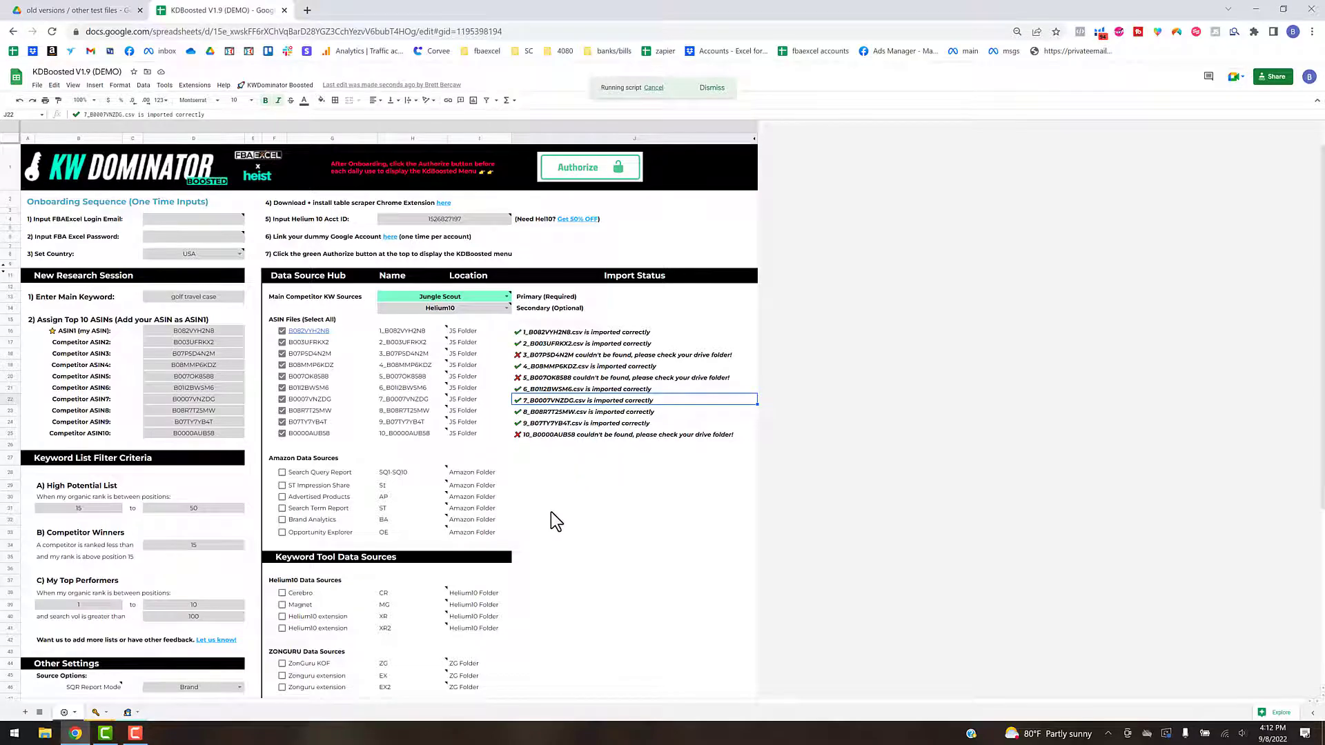
scroll(549, 519, down, 1)
scroll(556, 519, down, 1)
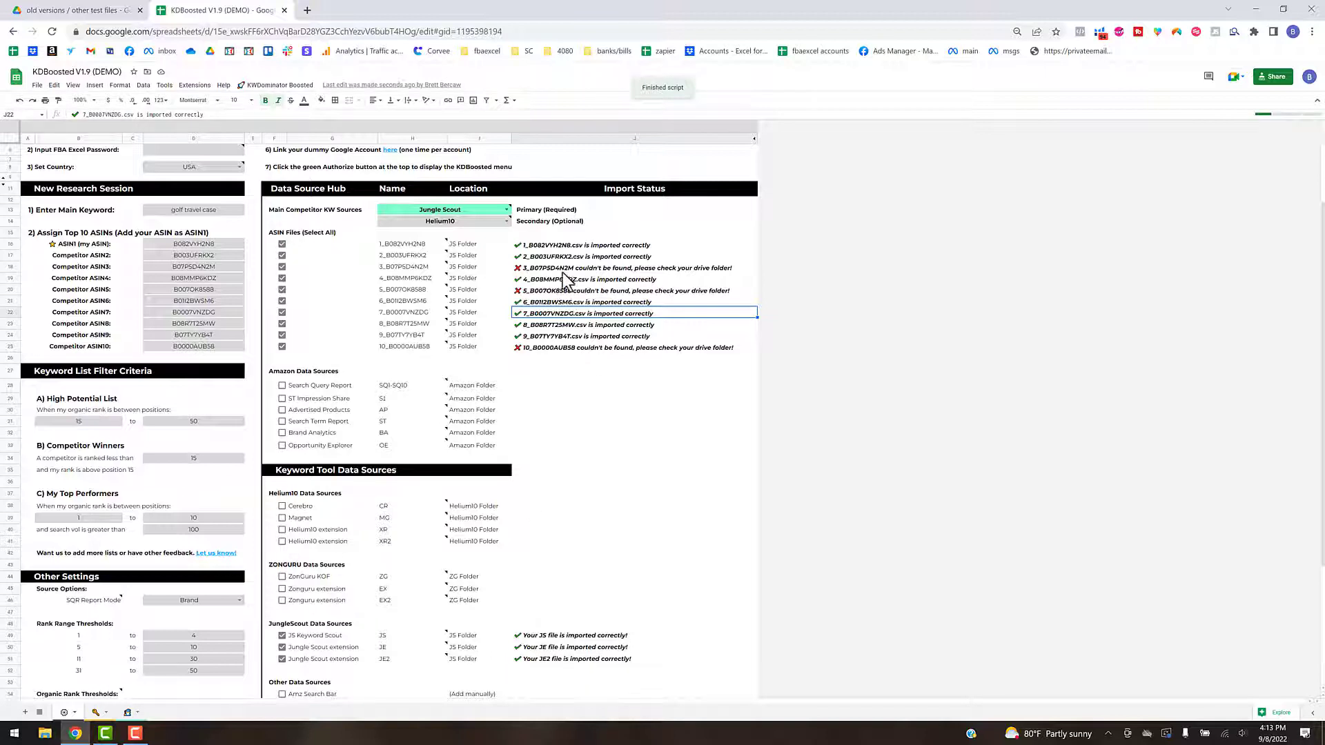
- Switch to the JS folder in Google Drive and rename 10_B0000AUB58**.csv as 10_B0000AUB58.csv
click(97, 11)
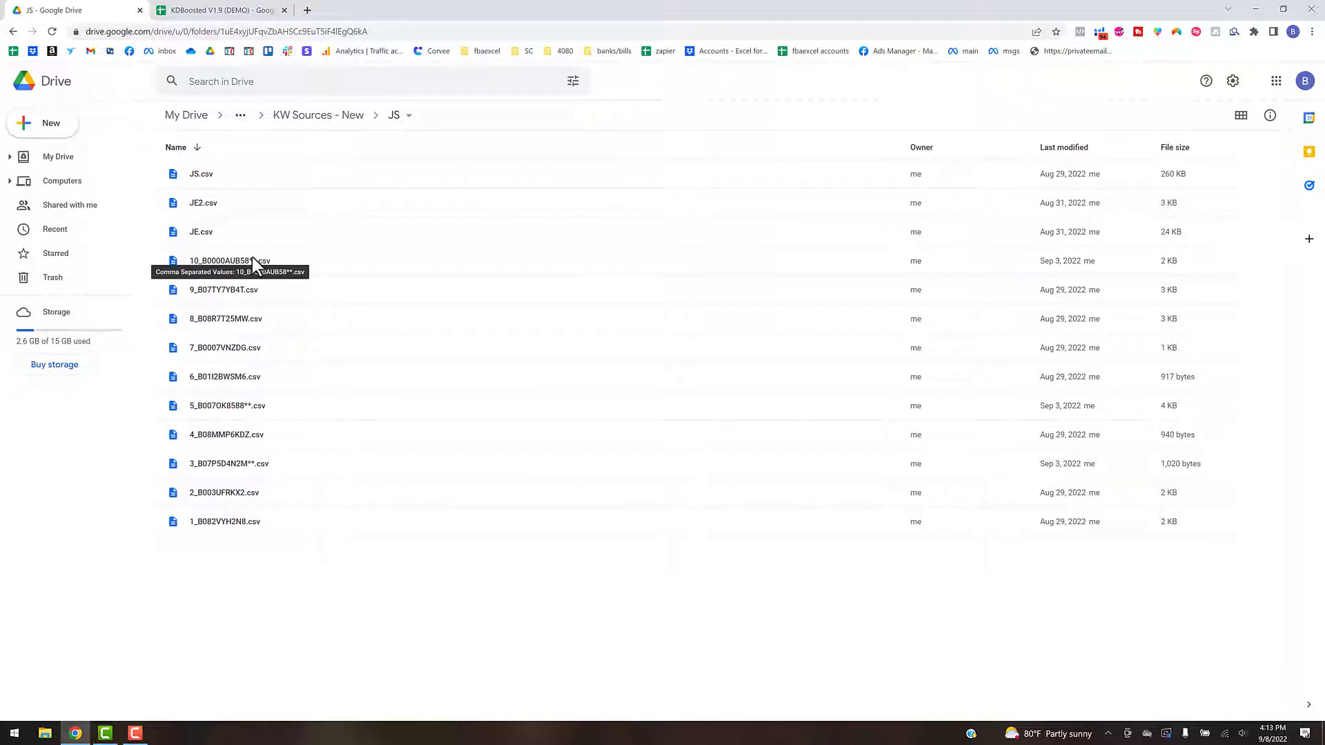
right_click(249, 260)
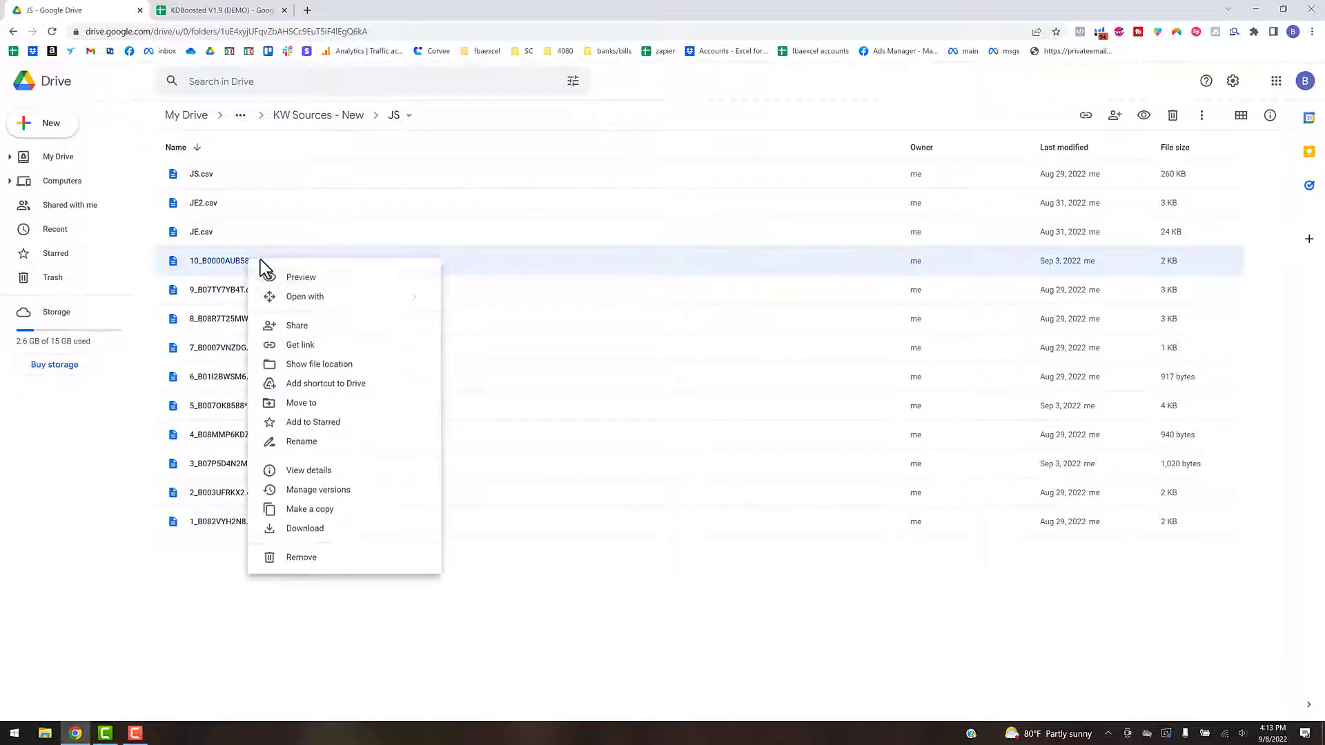
click(318, 449)
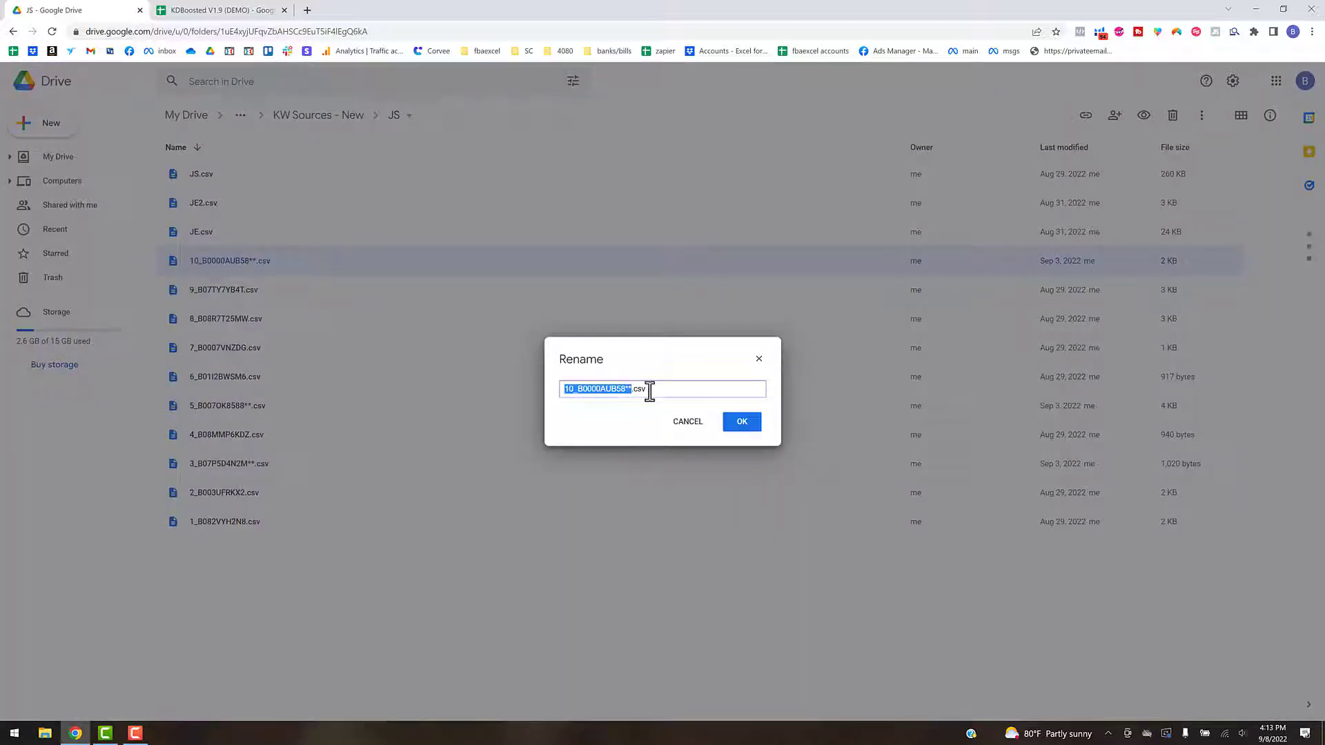
click(633, 389)
key(BackSpace)
key(BackSpace)
click(740, 423)
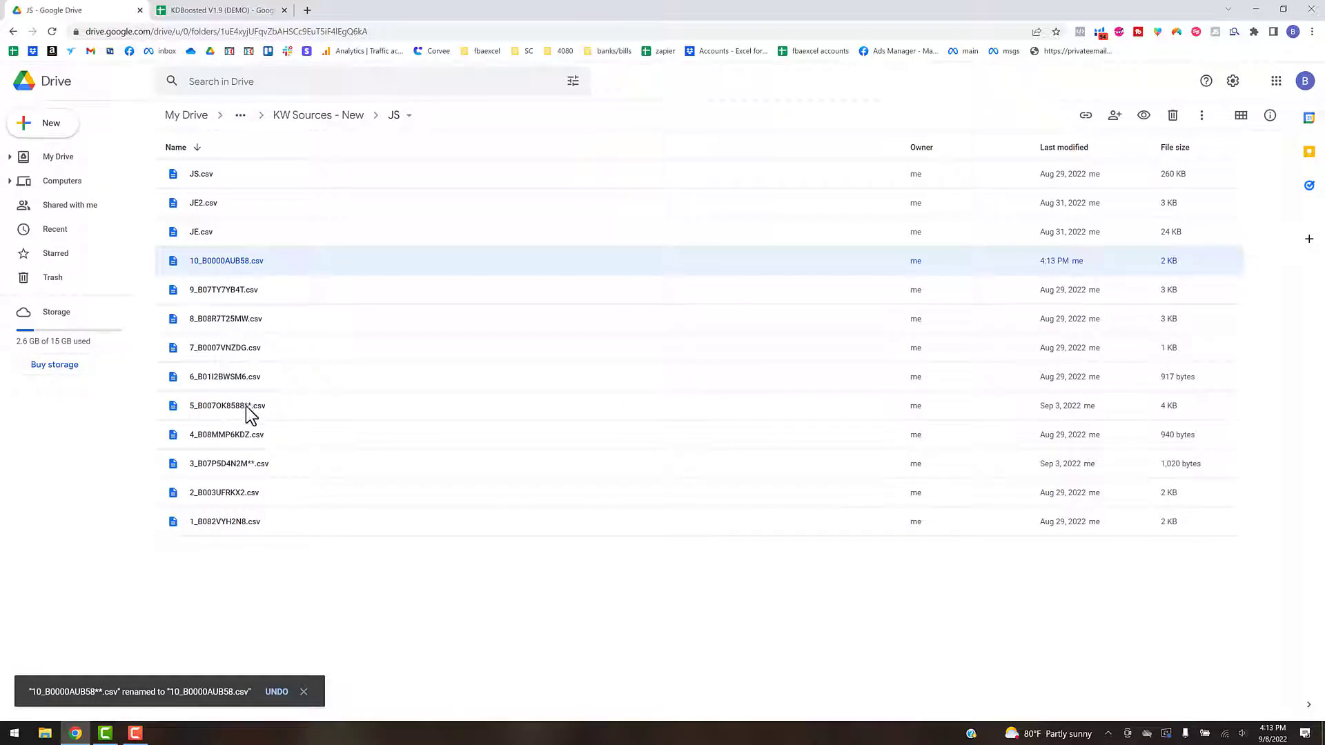
- Rename 5_B007OK8588**.csv in the JS folder as 5_B007OK8588.csv
click(238, 410)
right_click(249, 408)
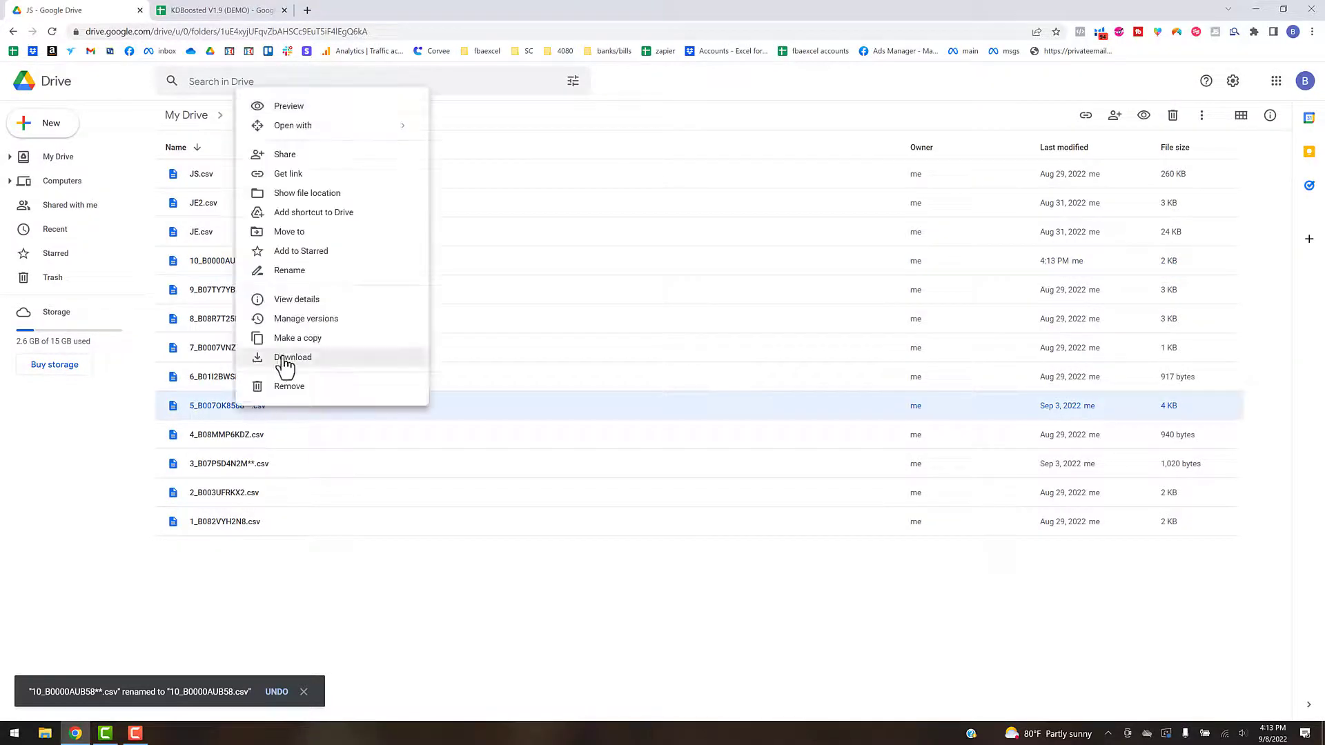
click(308, 271)
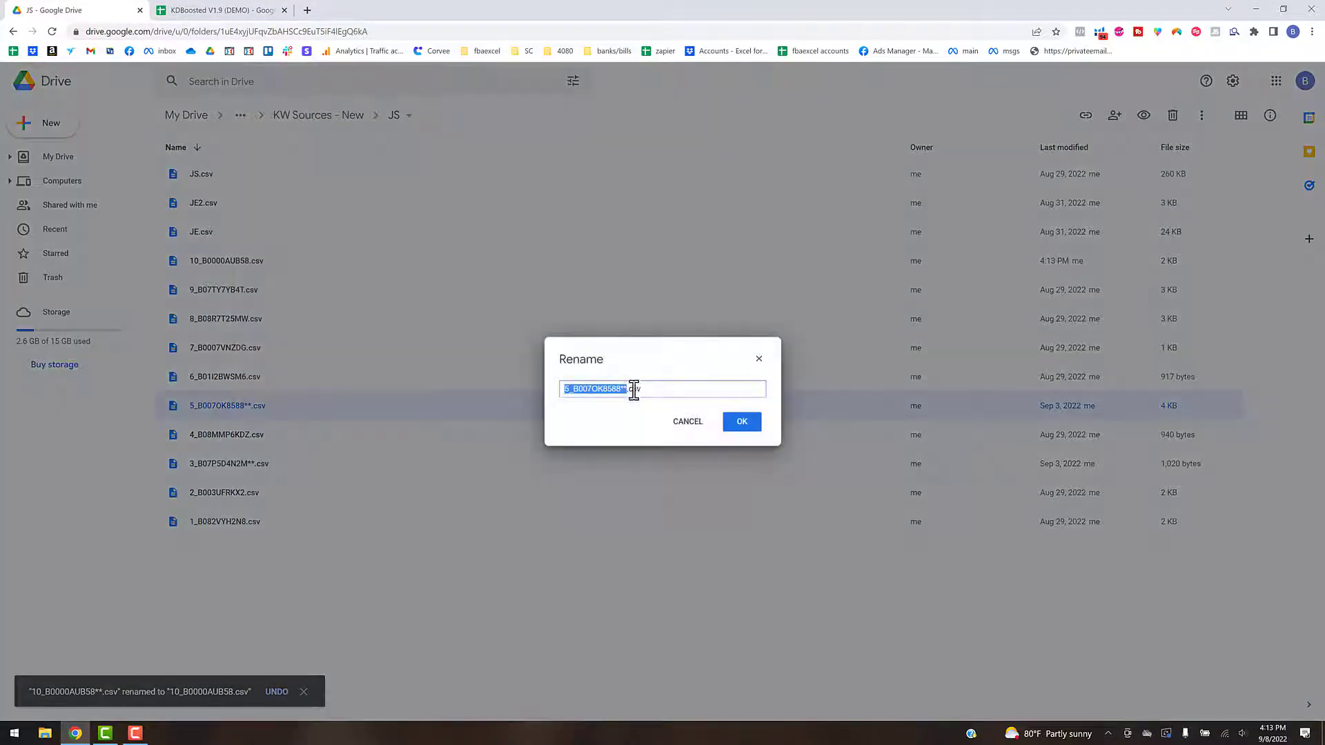
click(628, 388)
key(BackSpace)
key(BackSpace)
click(733, 424)
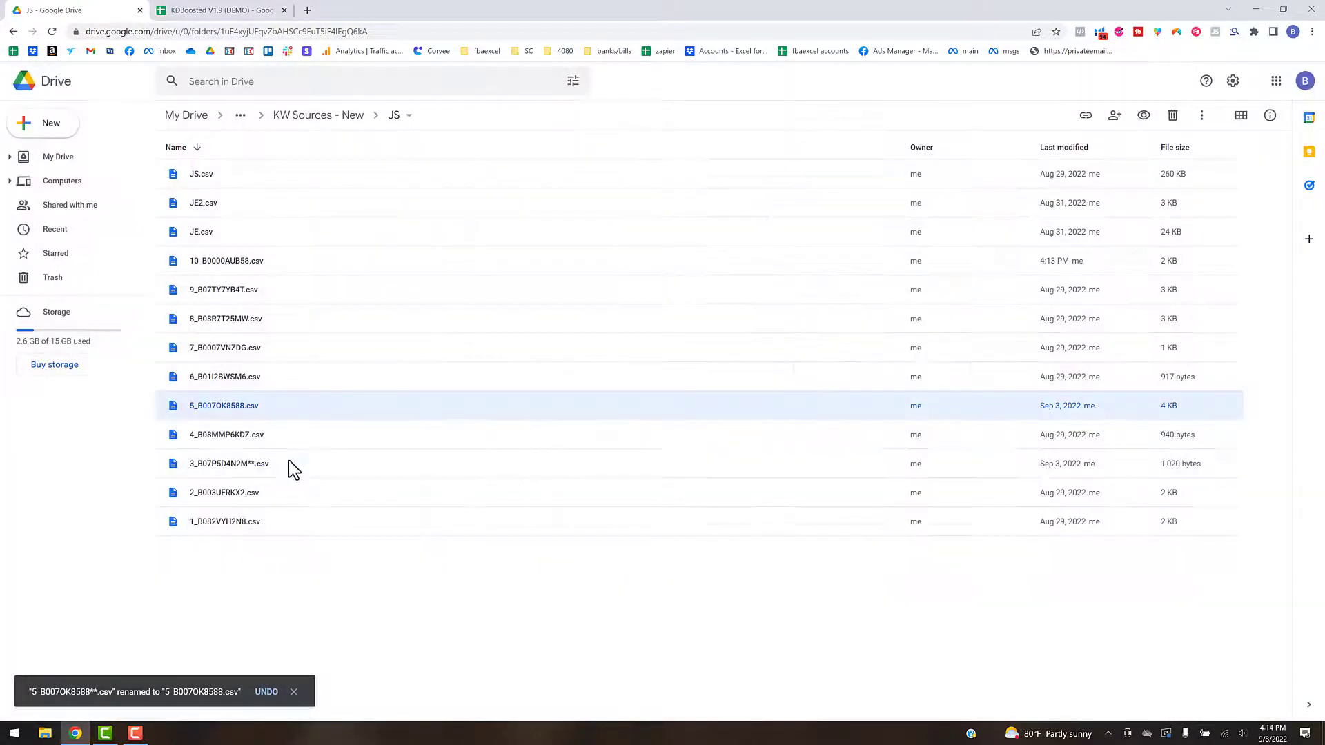
- Rename 3_B07P5D4N2M**.csv in the JS folder as 3_B07P5D4N2M.csv
right_click(289, 462)
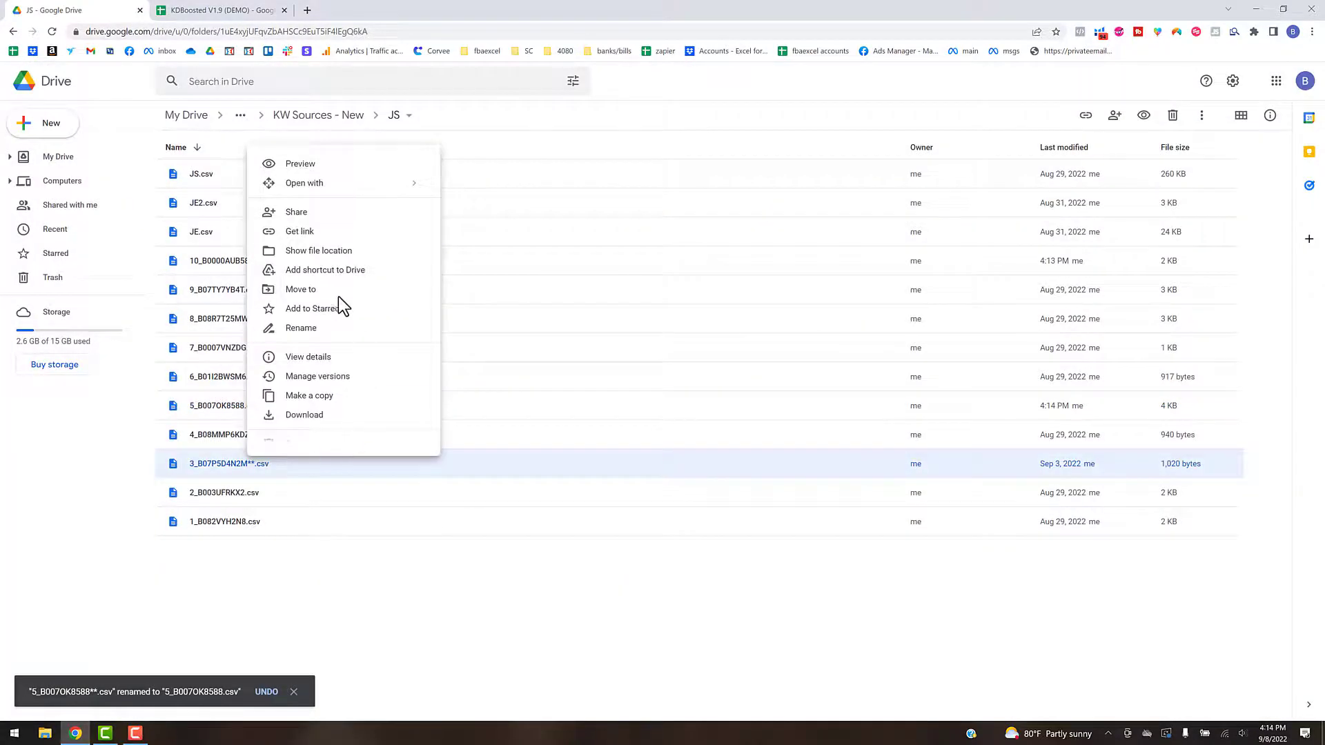
click(302, 328)
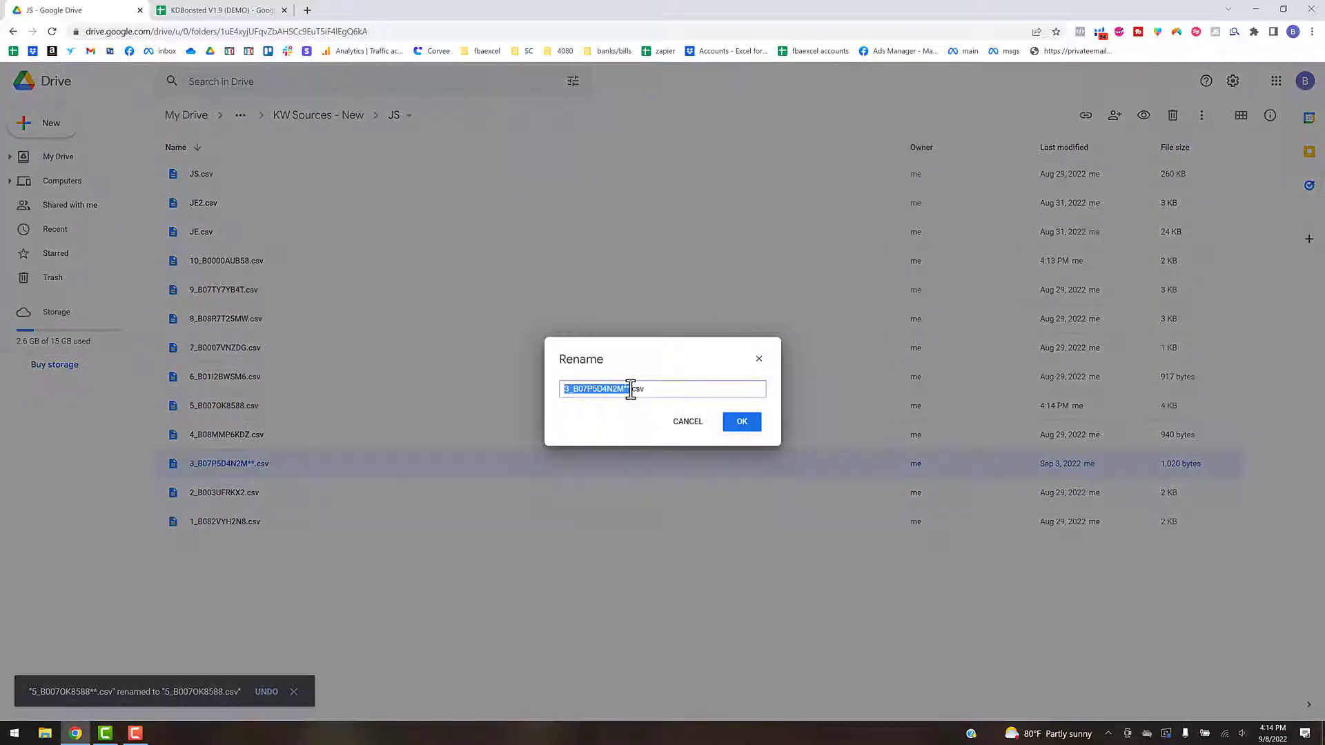
click(630, 388)
key(BackSpace)
key(BackSpace)
click(739, 425)
- Switch to the KDBoosted spreadsheet and deselect the already imported ASIN files, keeping only files 3, 5 and 10 selected
click(201, 11)
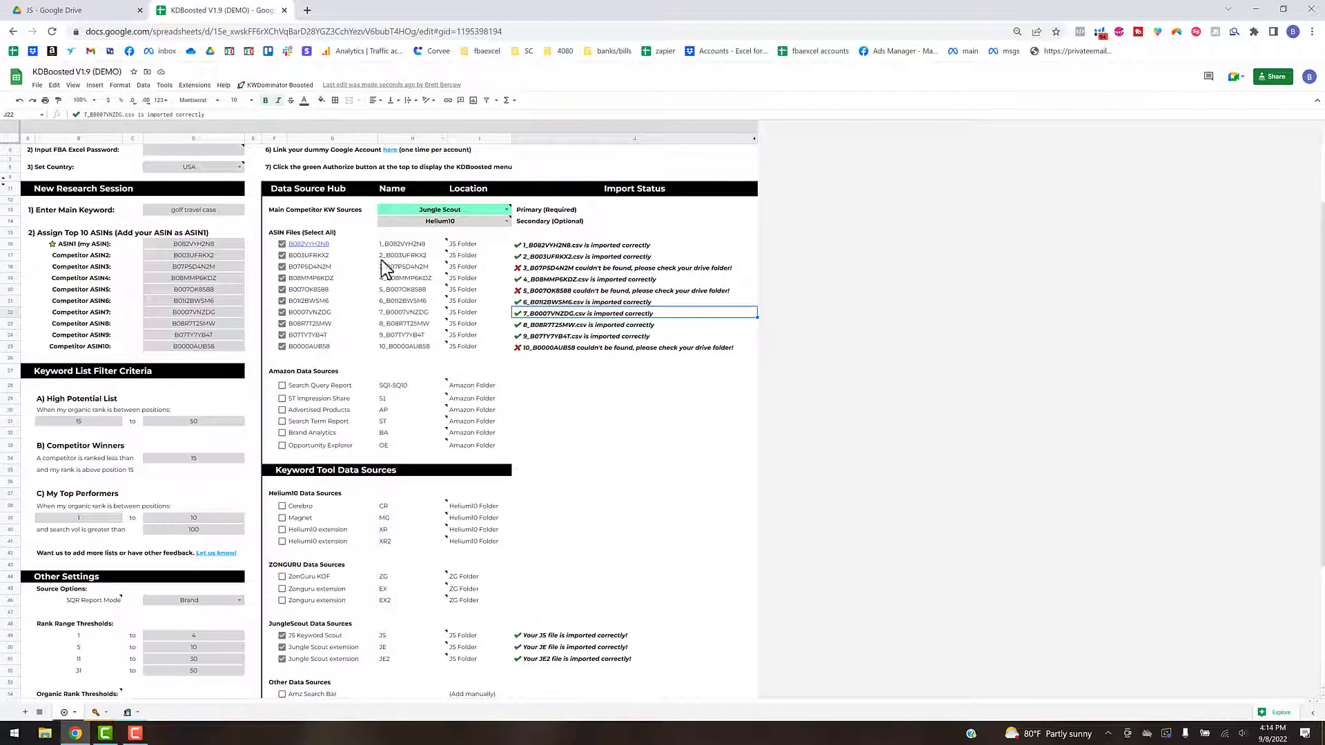
click(282, 245)
click(282, 255)
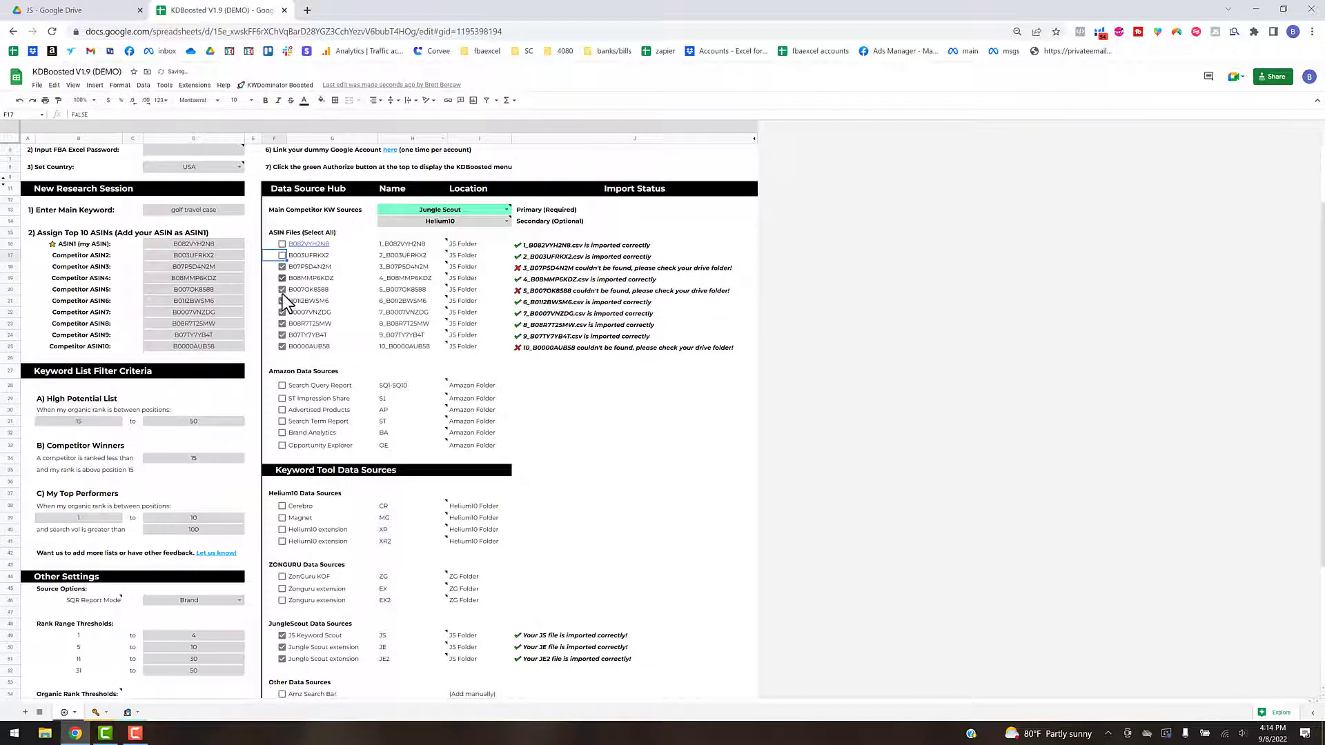
click(282, 278)
click(284, 303)
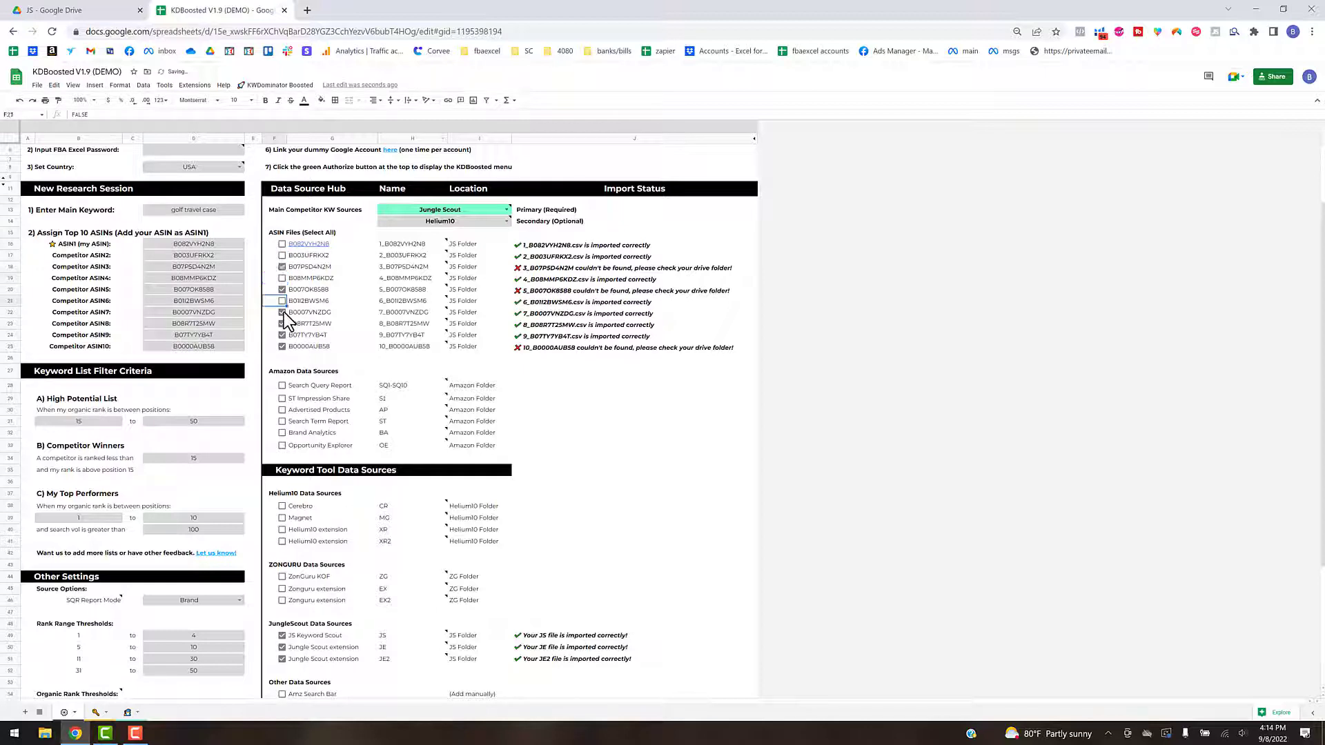
click(284, 312)
click(283, 335)
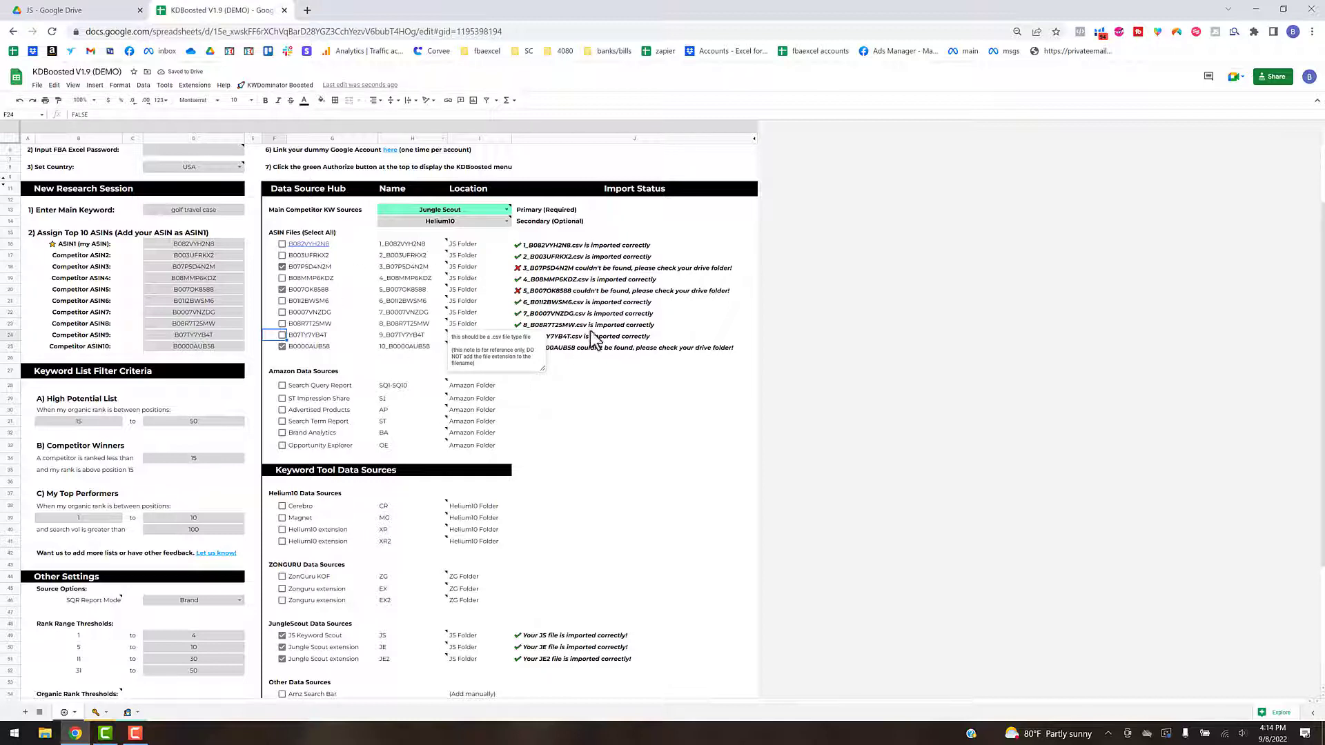
- Deselect the JS, JE and JE2 sources under JungleScout Data Sources
click(283, 646)
click(283, 636)
click(282, 660)
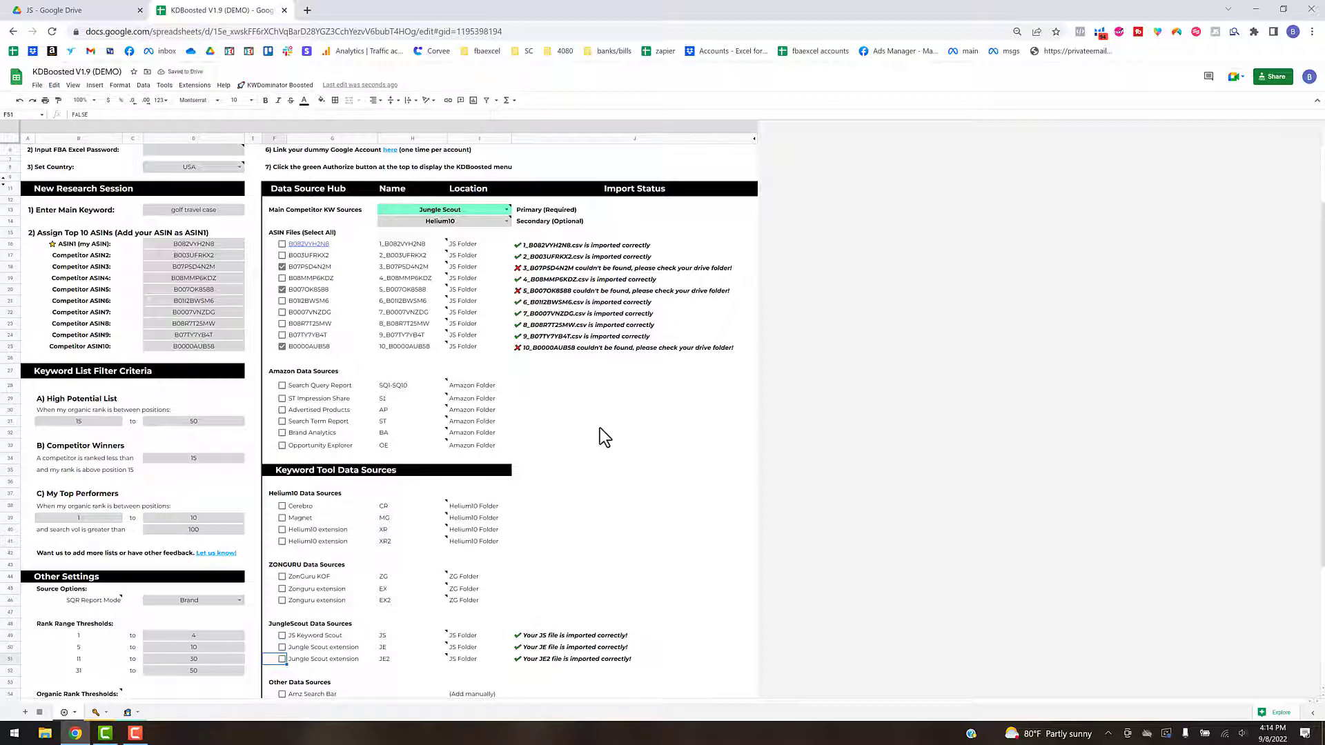
- Import the three remaining ASIN files into KDBoosted, dismiss the sync notice and check their import status
click(287, 85)
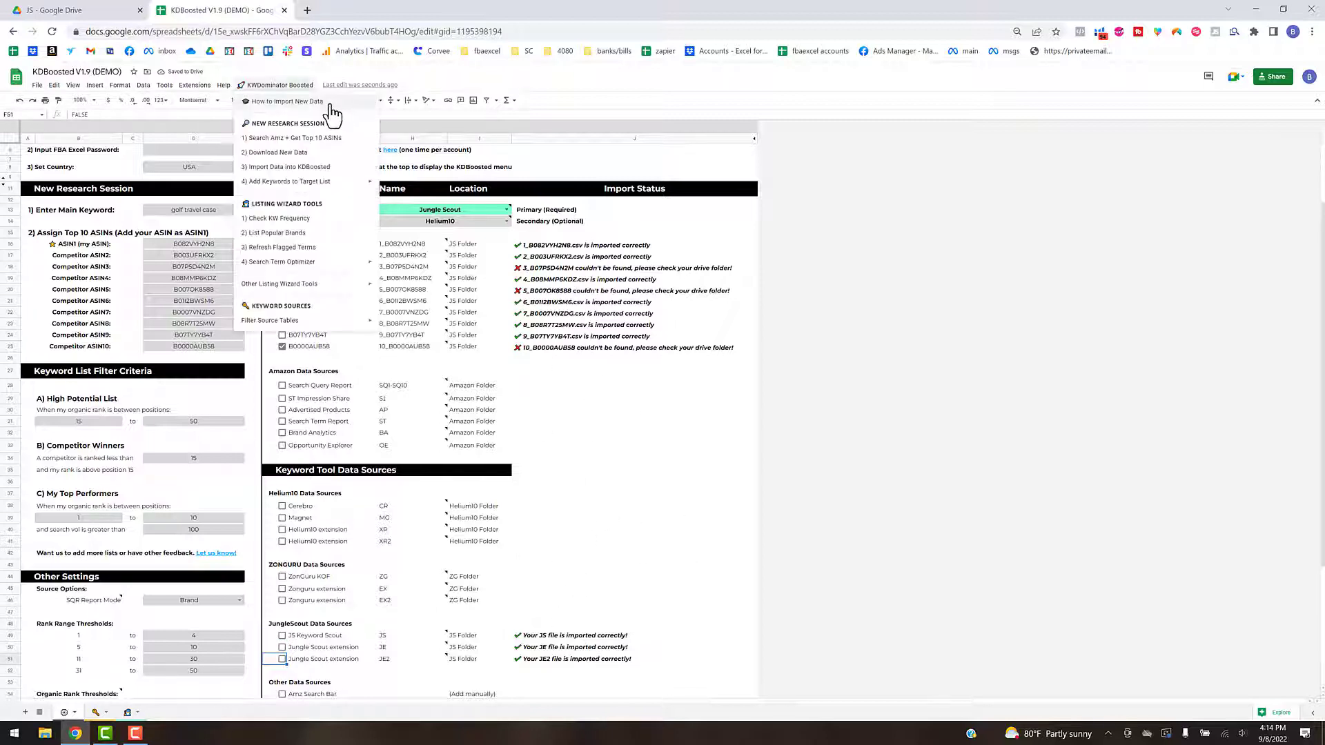
click(270, 168)
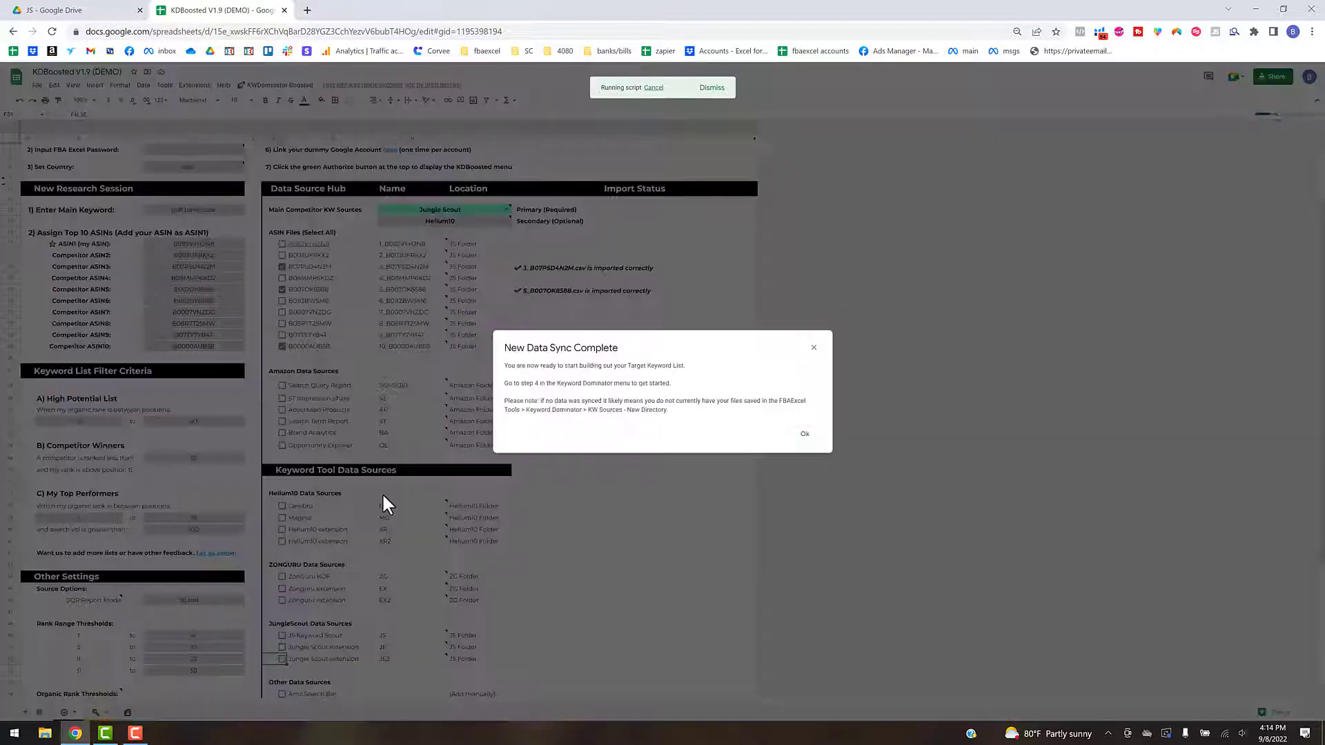
click(801, 435)
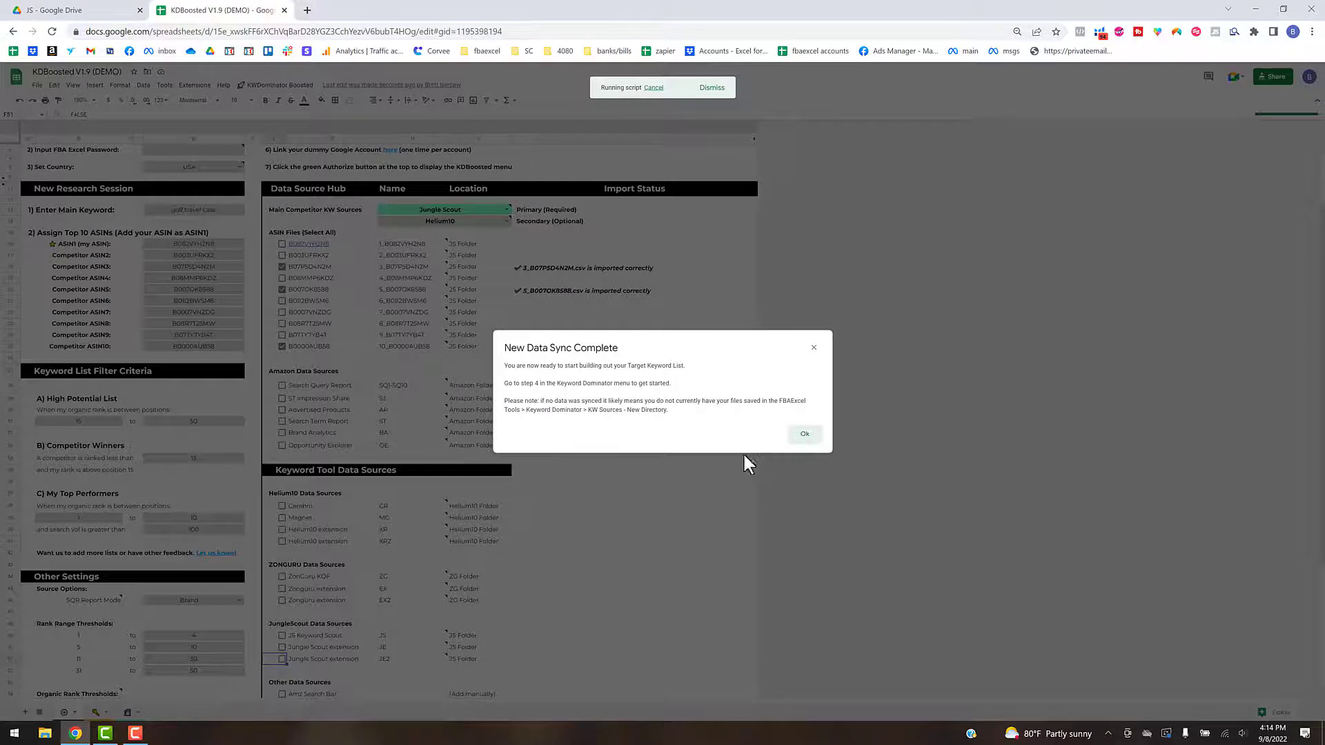
scroll(524, 374, up, 2)
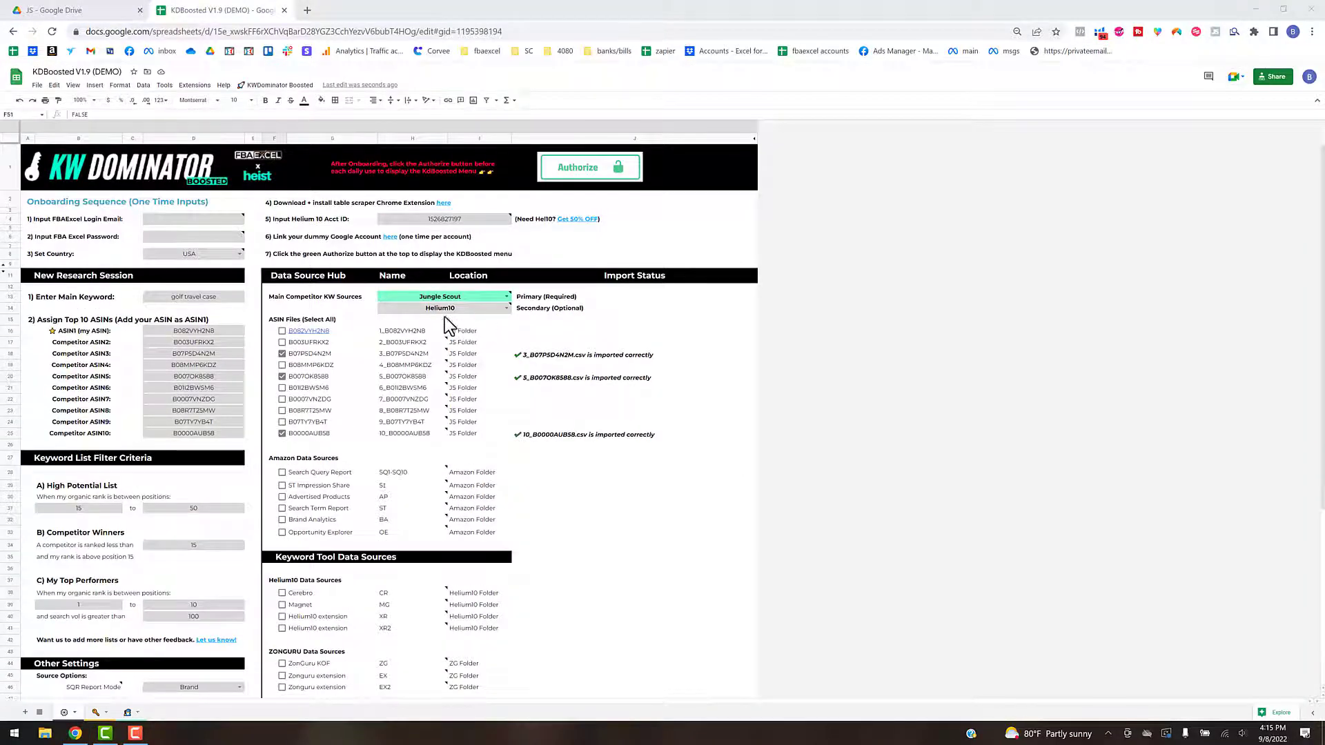
- Open the Jungle Scout keyword source table and read the note on the Score Min setting
click(96, 715)
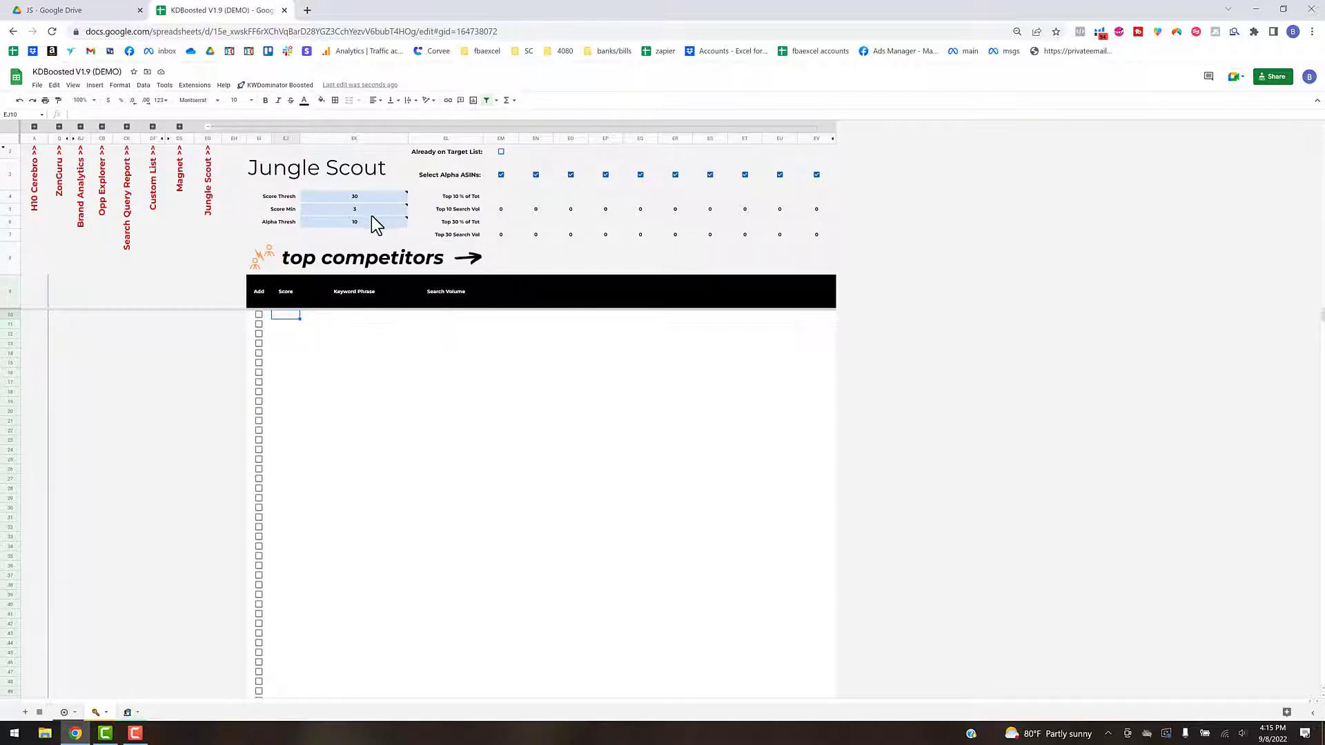
mouse_move(344, 210)
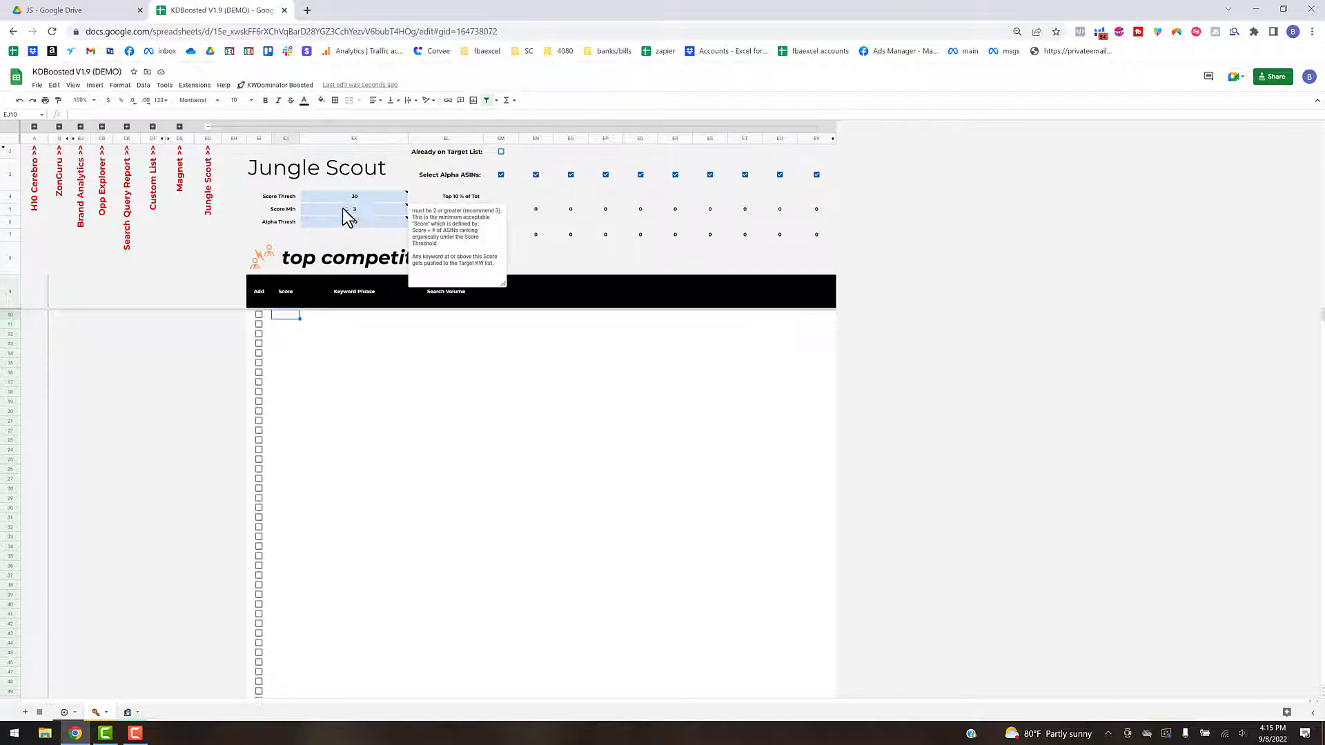
click(468, 336)
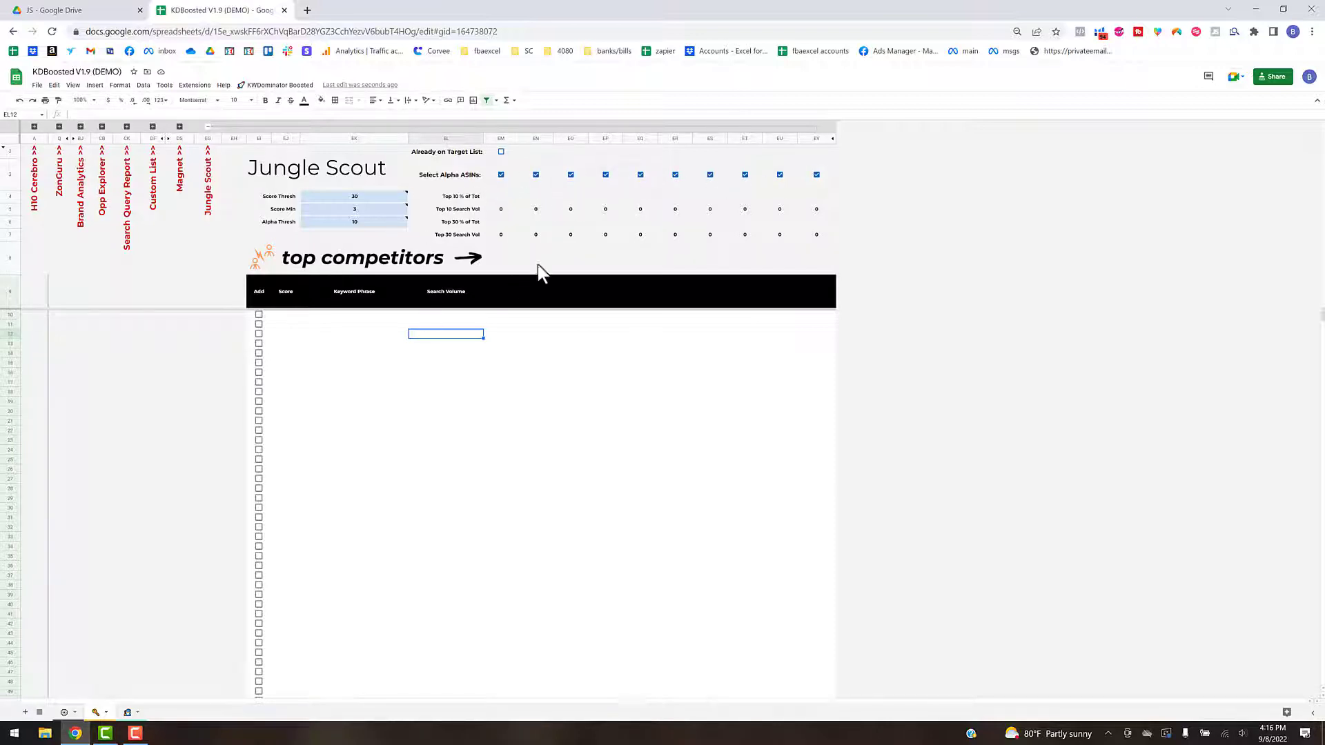
- Add the Jungle Scout Keyword Scout keywords to the target list, overriding the existing wizard list instead of appending
click(276, 85)
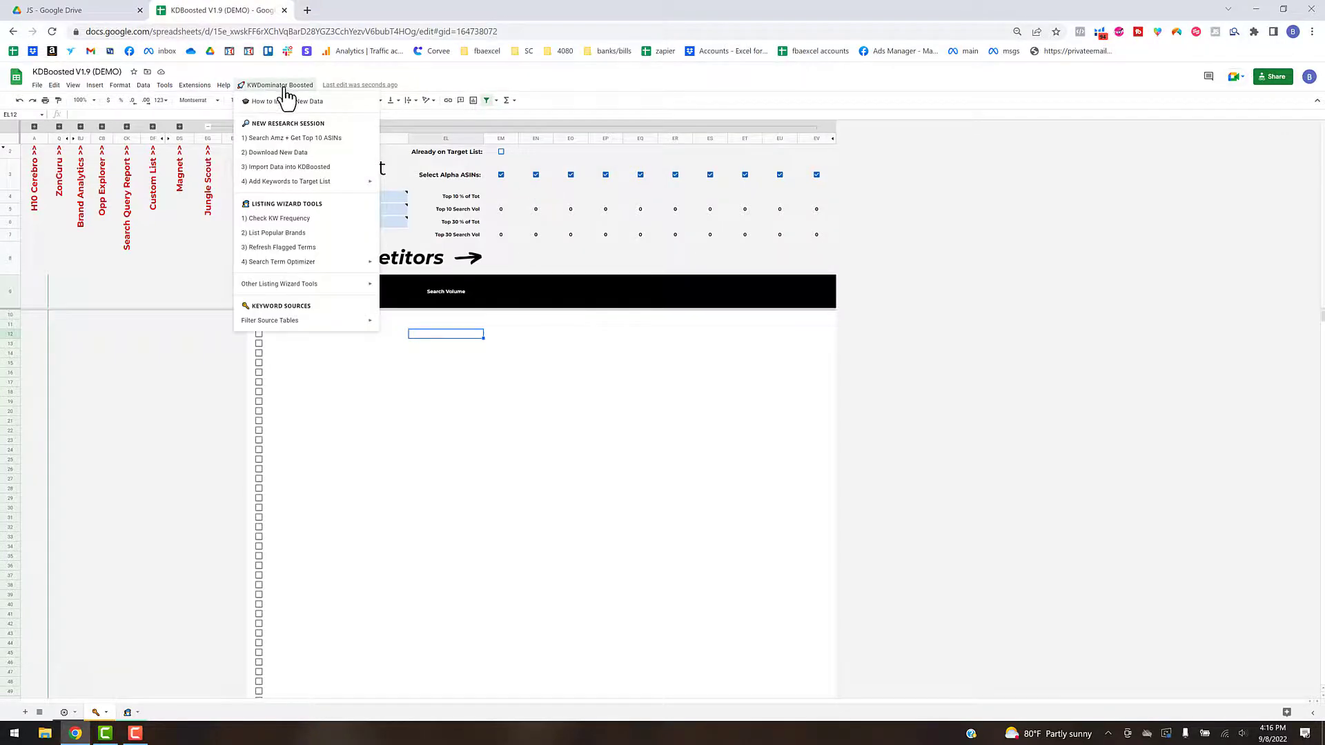
mouse_move(286, 185)
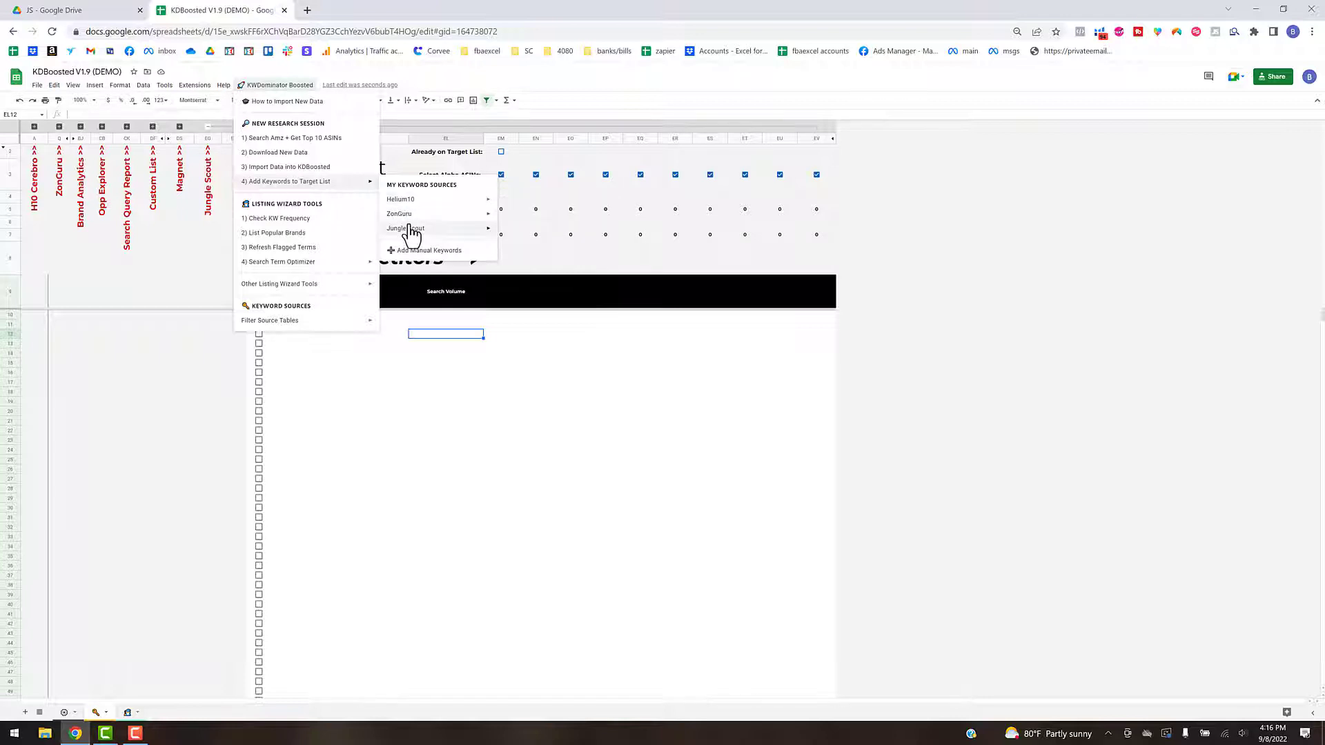
mouse_move(444, 233)
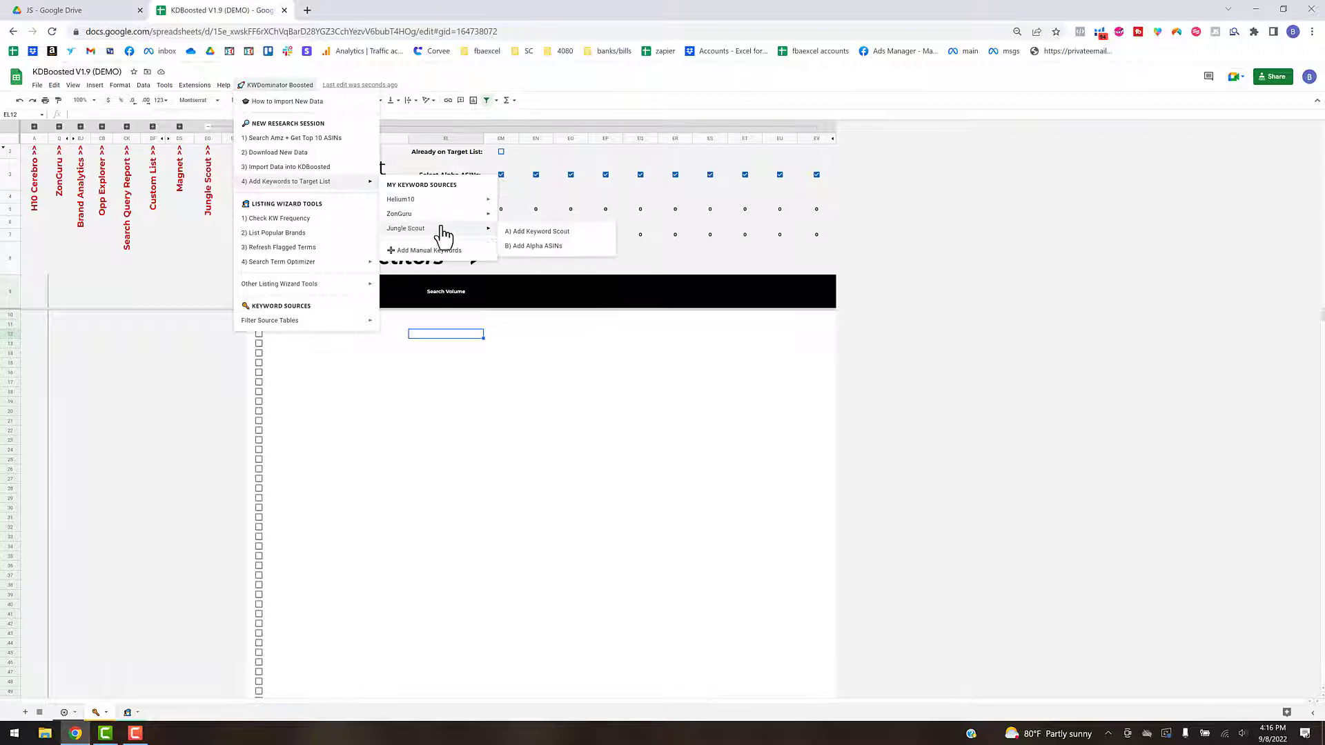
click(535, 233)
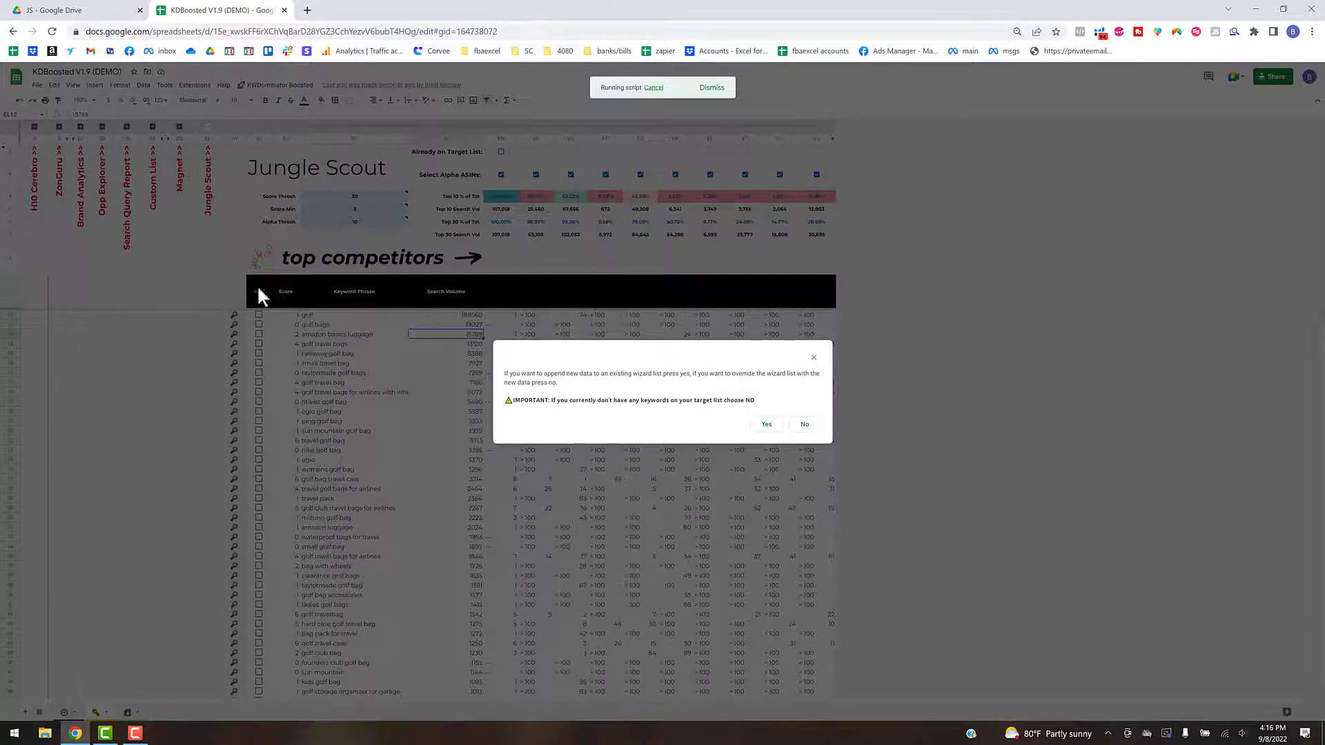
click(805, 426)
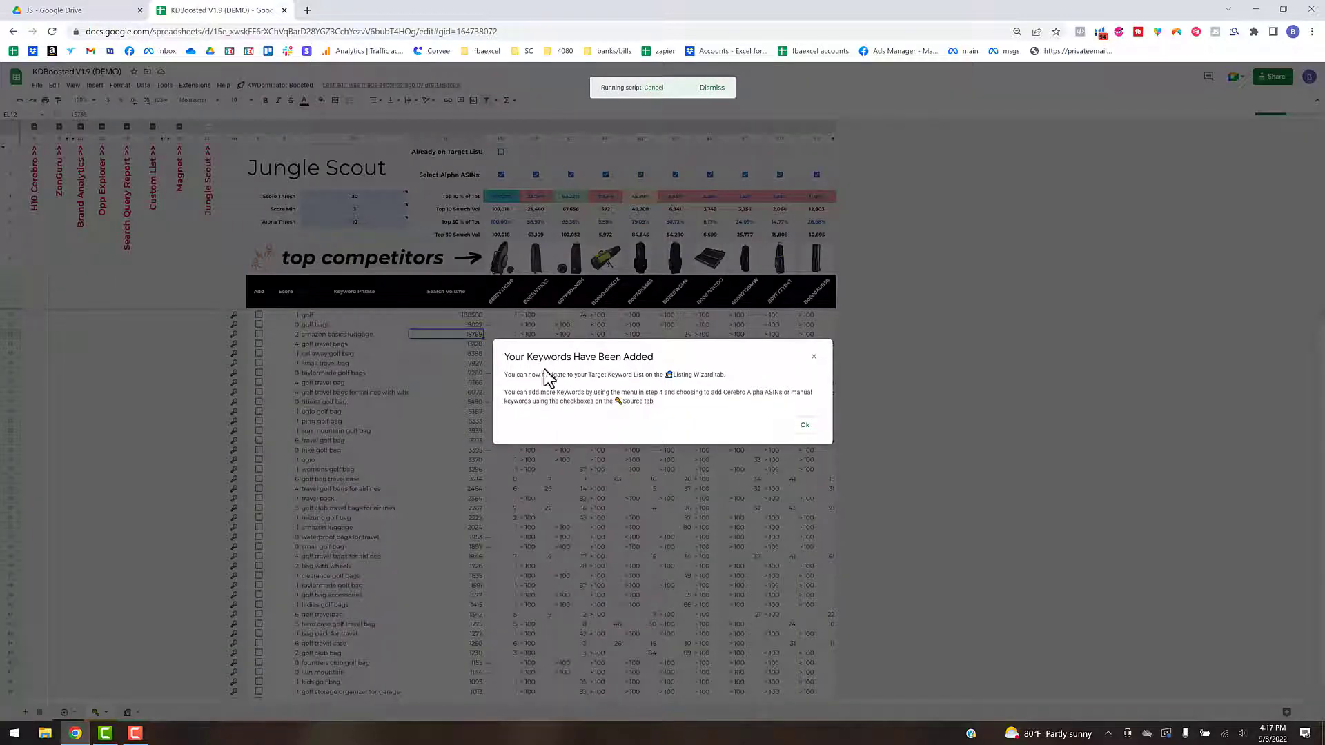
click(804, 426)
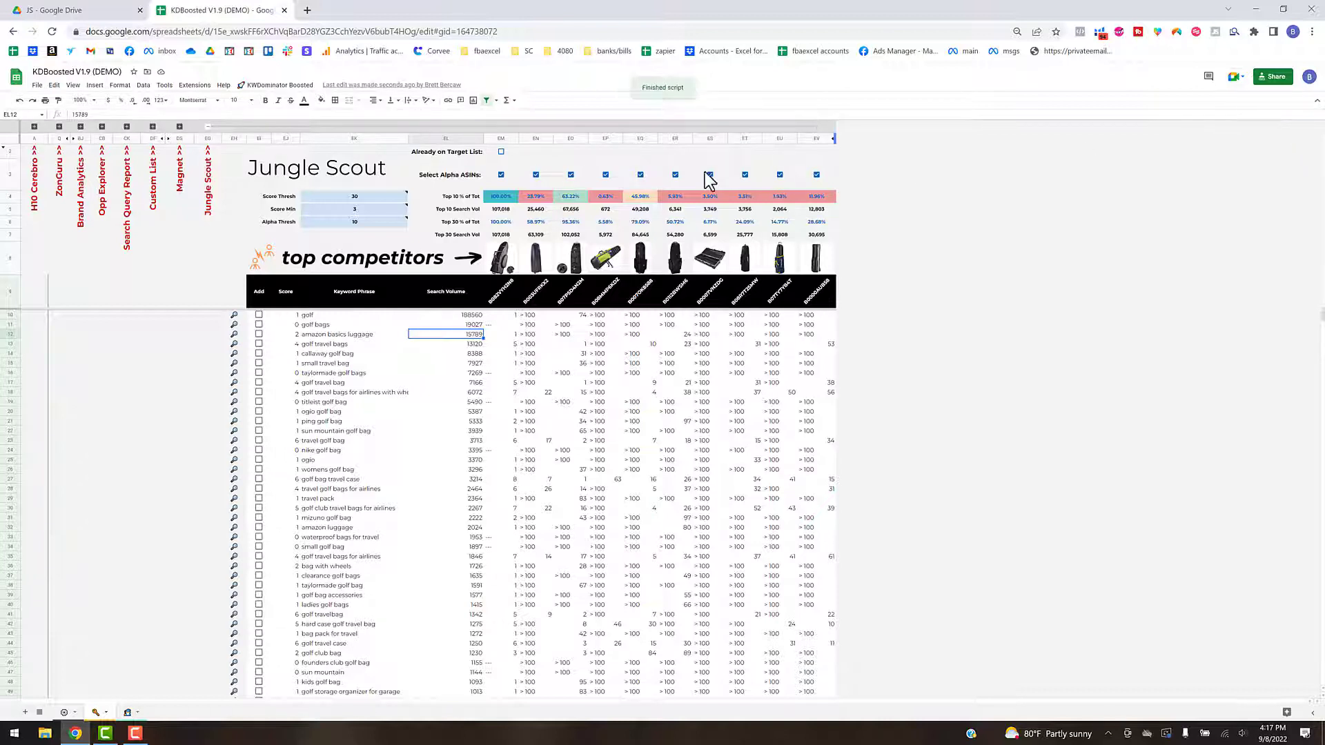
- Enable Already on Target List in the Jungle Scout table to highlight keywords that are on the target list
click(536, 374)
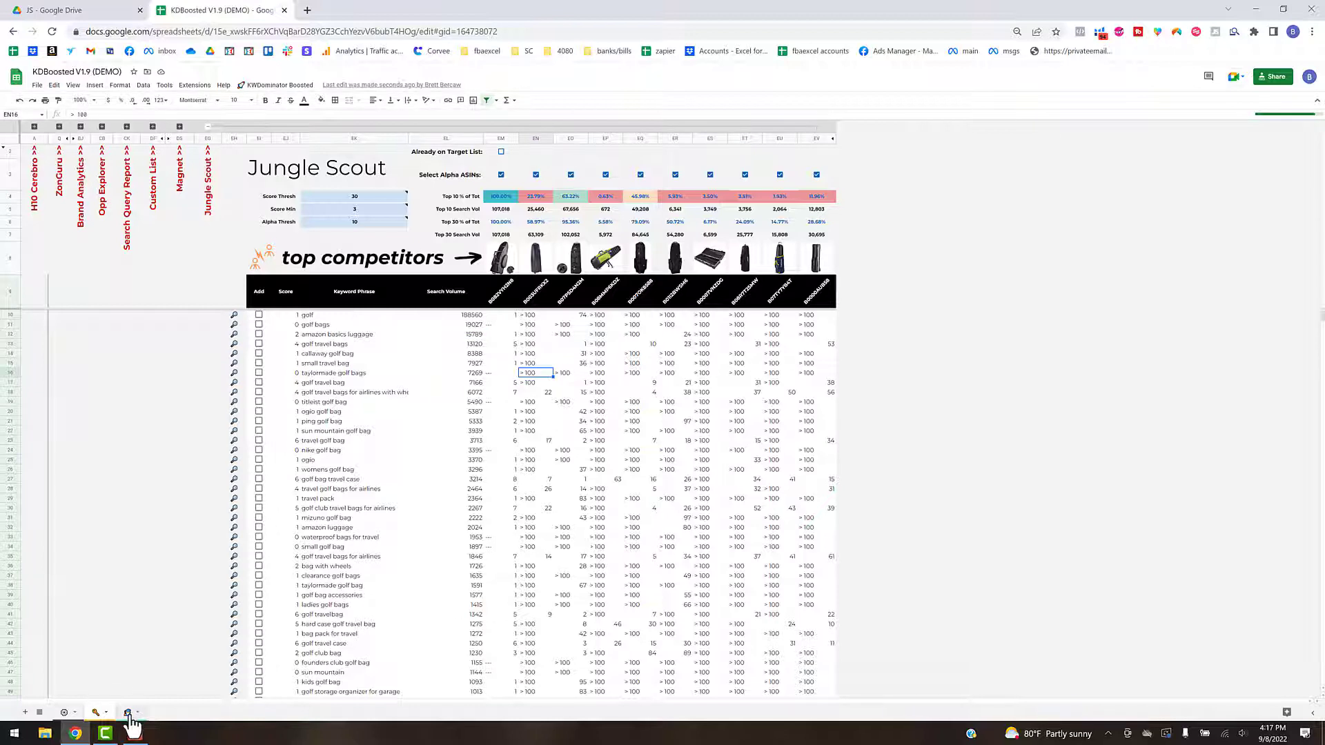
click(501, 151)
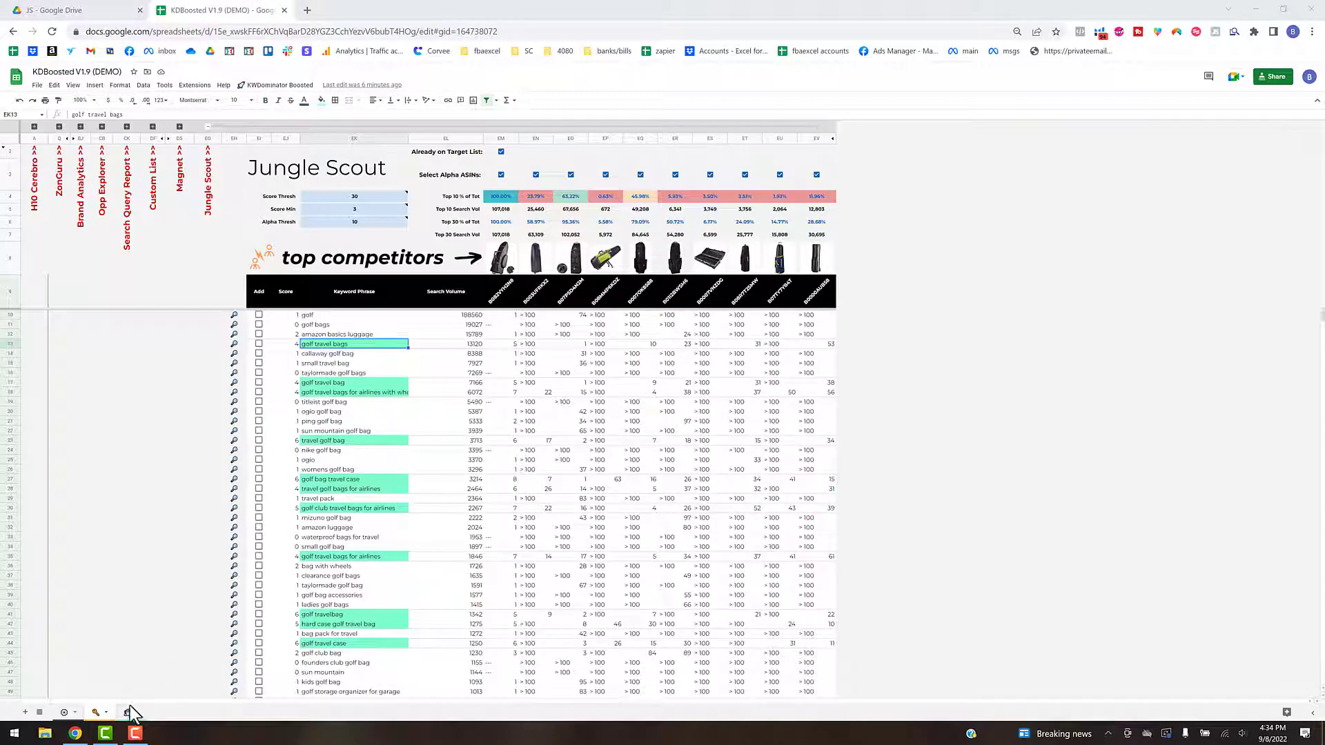
click(128, 712)
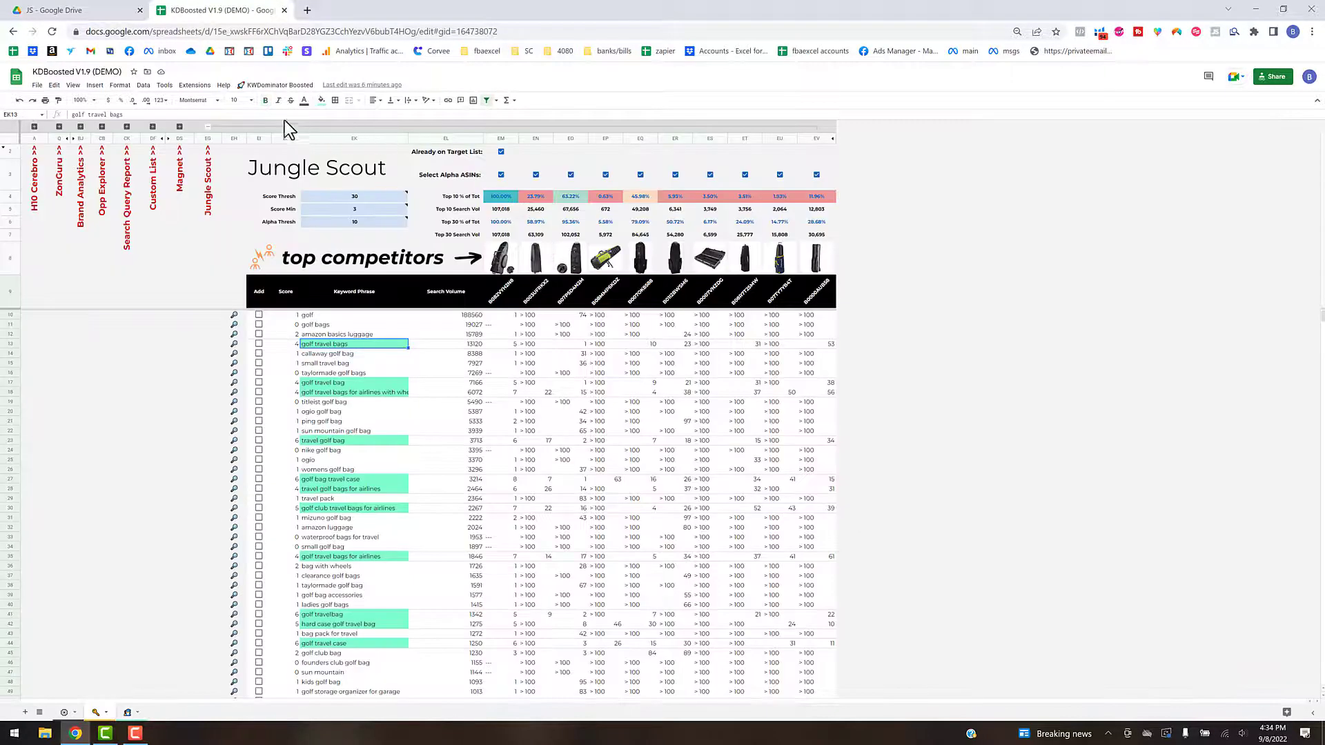
- Add the Jungle Scout Alpha ASIN keywords for the selected ASINs to the target list and agree to continue
click(276, 85)
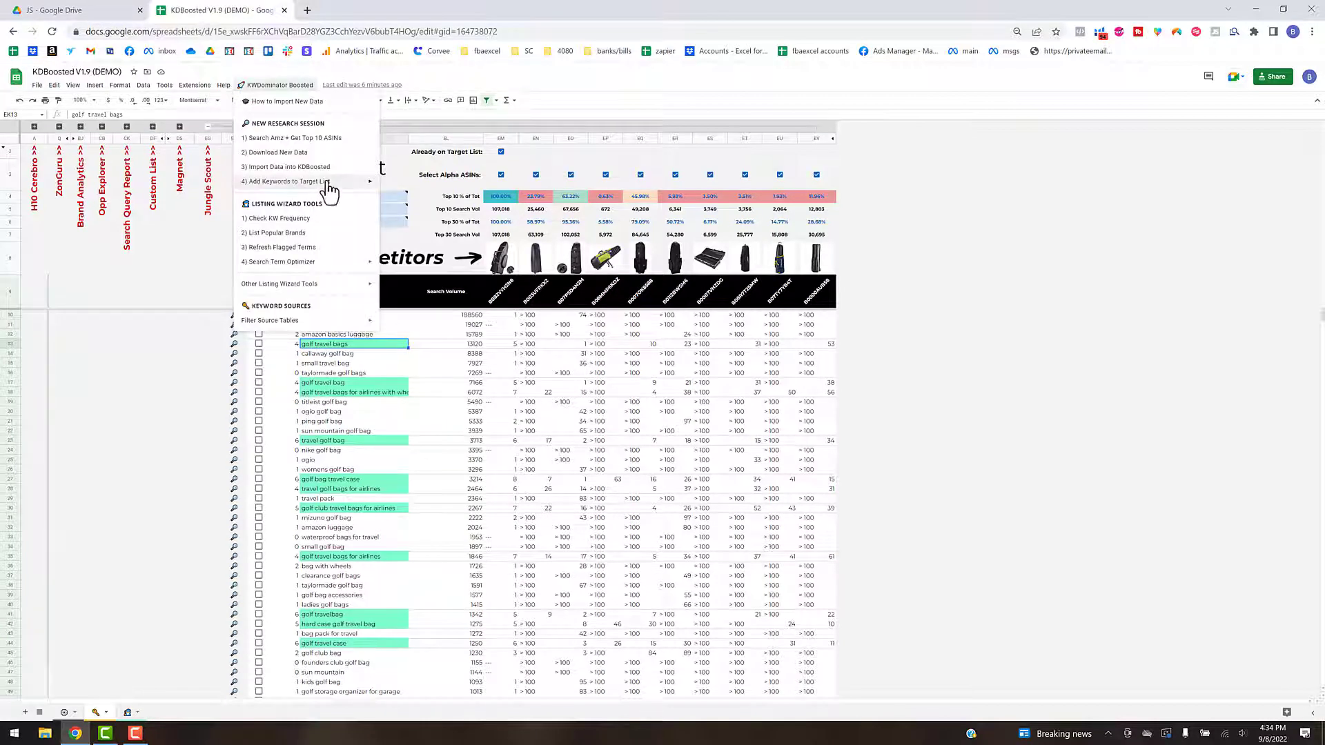
mouse_move(330, 192)
mouse_move(448, 230)
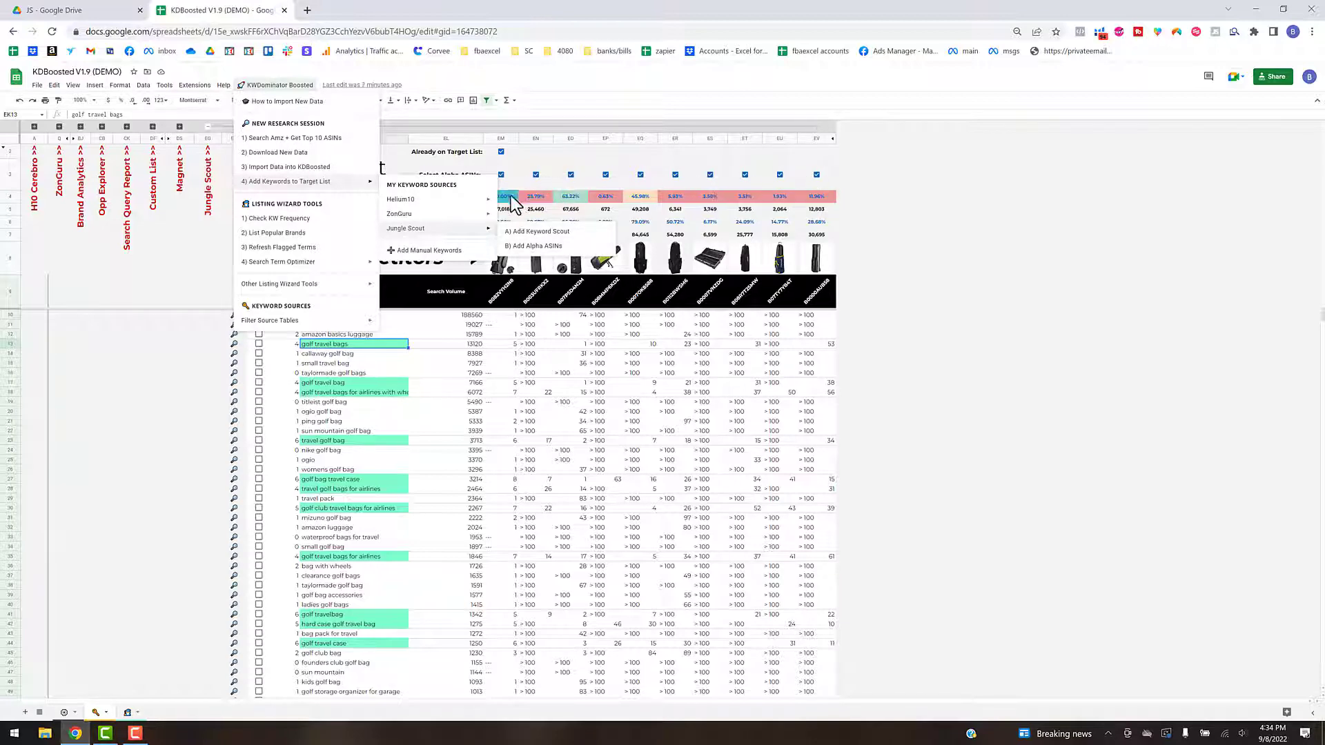
click(531, 247)
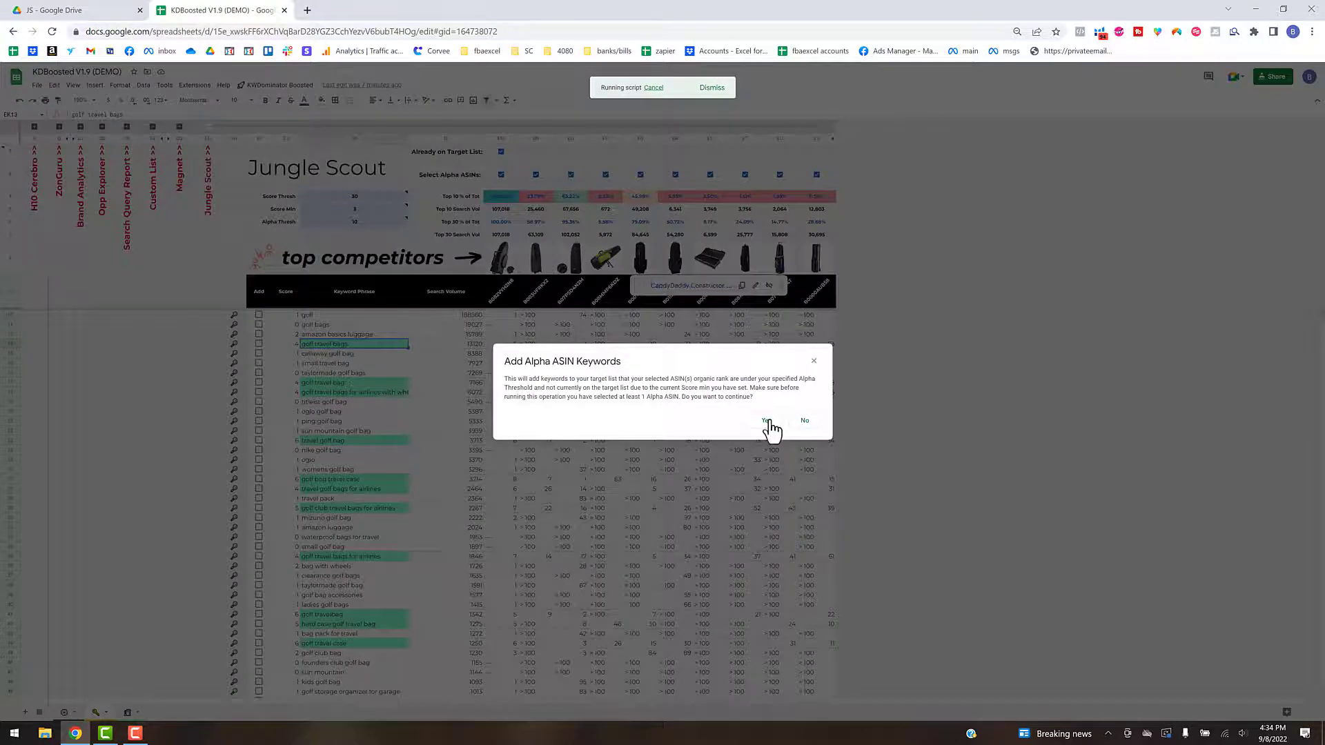
click(768, 421)
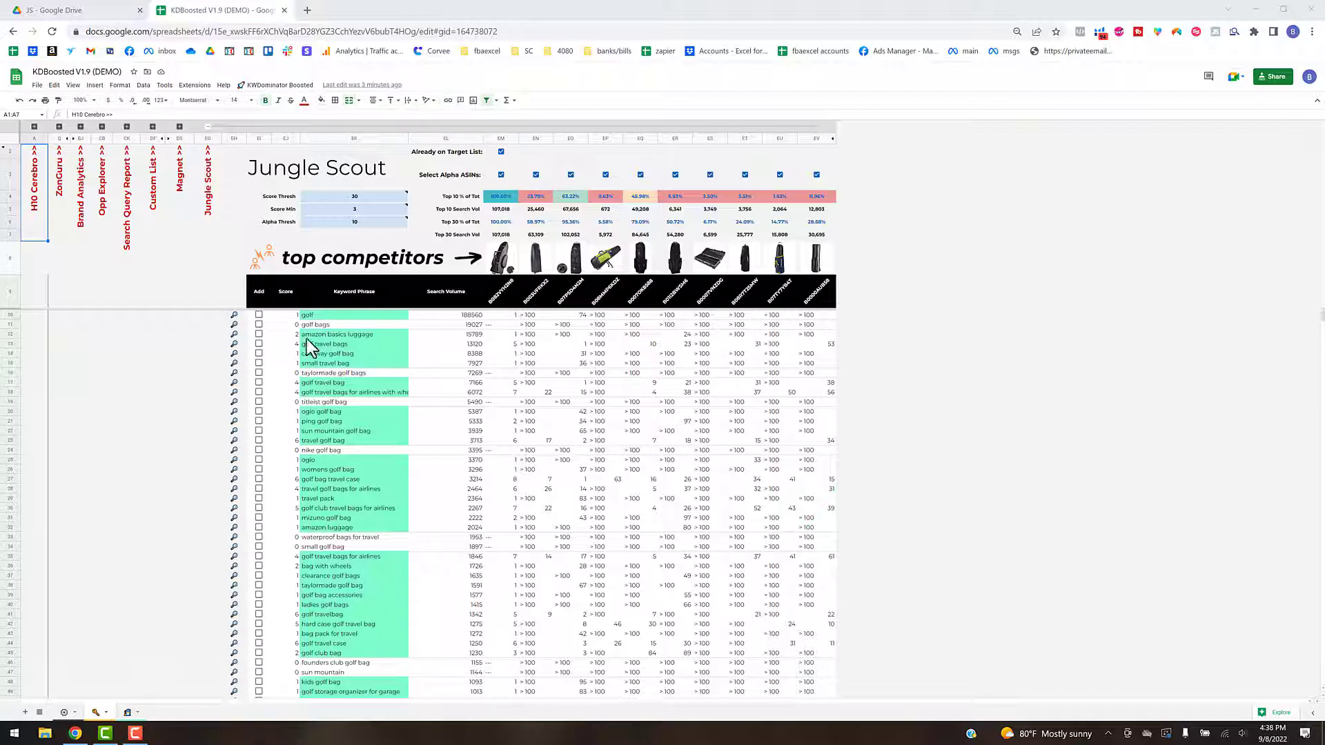
- Turn on filtering for the Jungle Scout source table and view the fill color filter options for the Keyword Phrase column
click(279, 85)
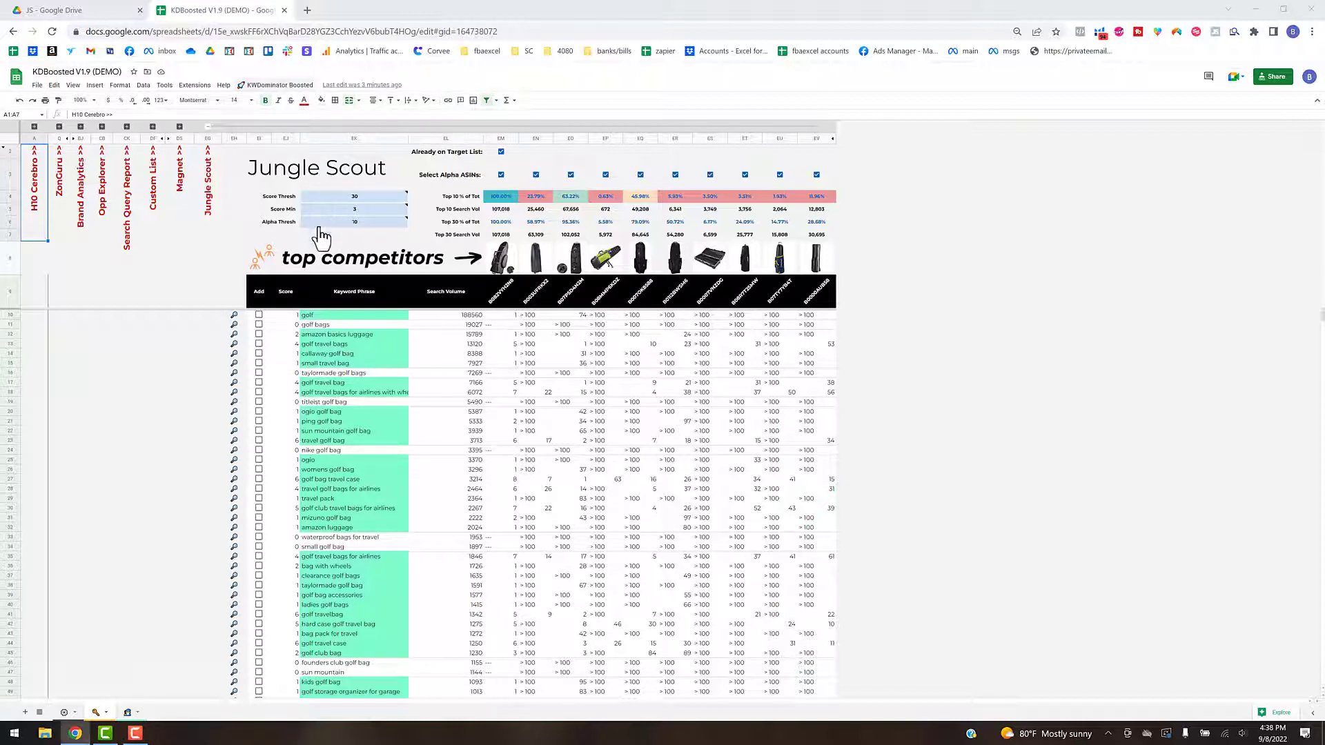
mouse_move(300, 325)
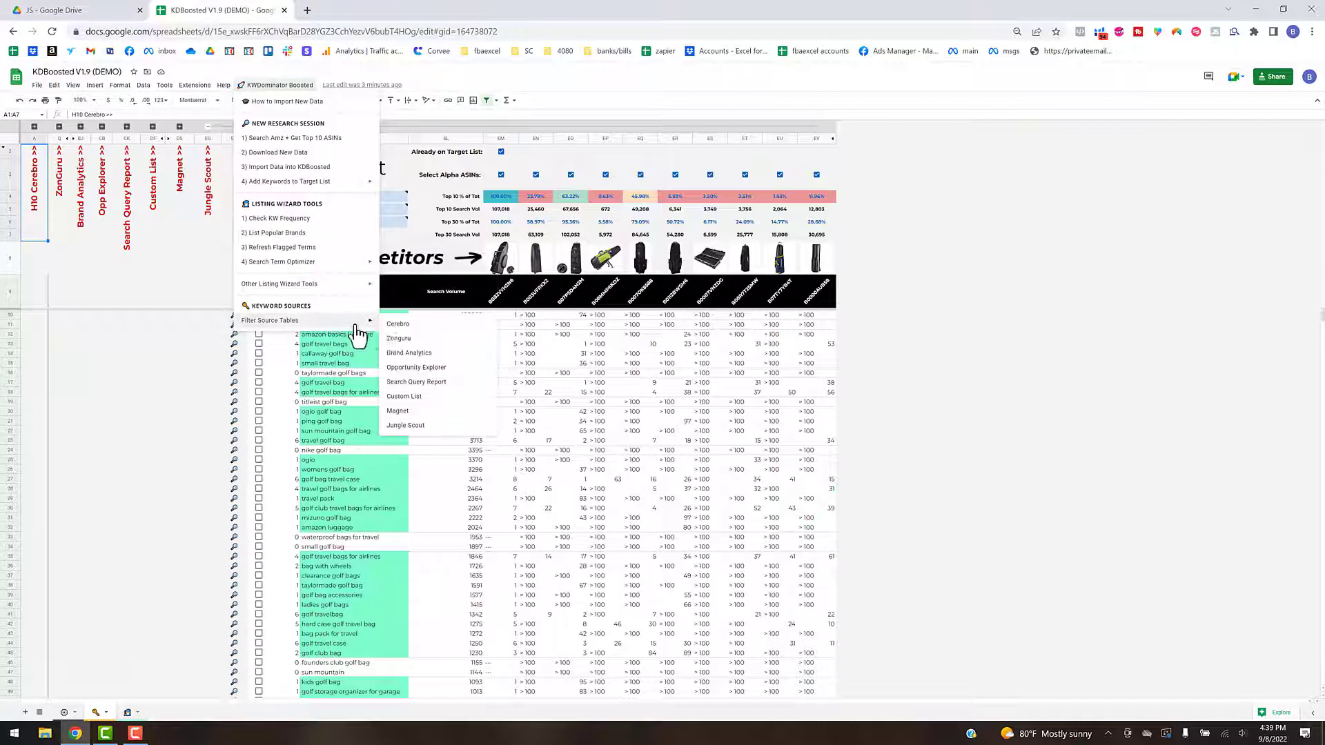
click(407, 425)
click(403, 291)
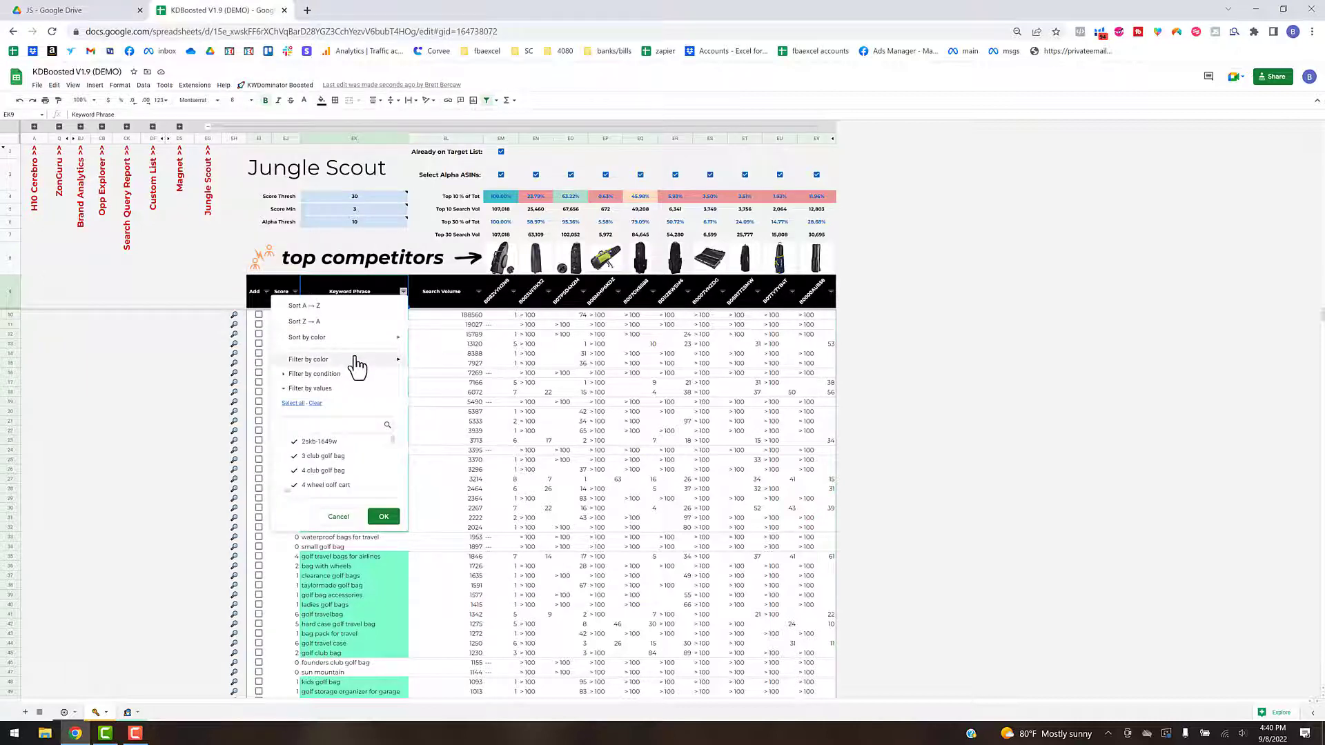
mouse_move(355, 362)
mouse_move(431, 379)
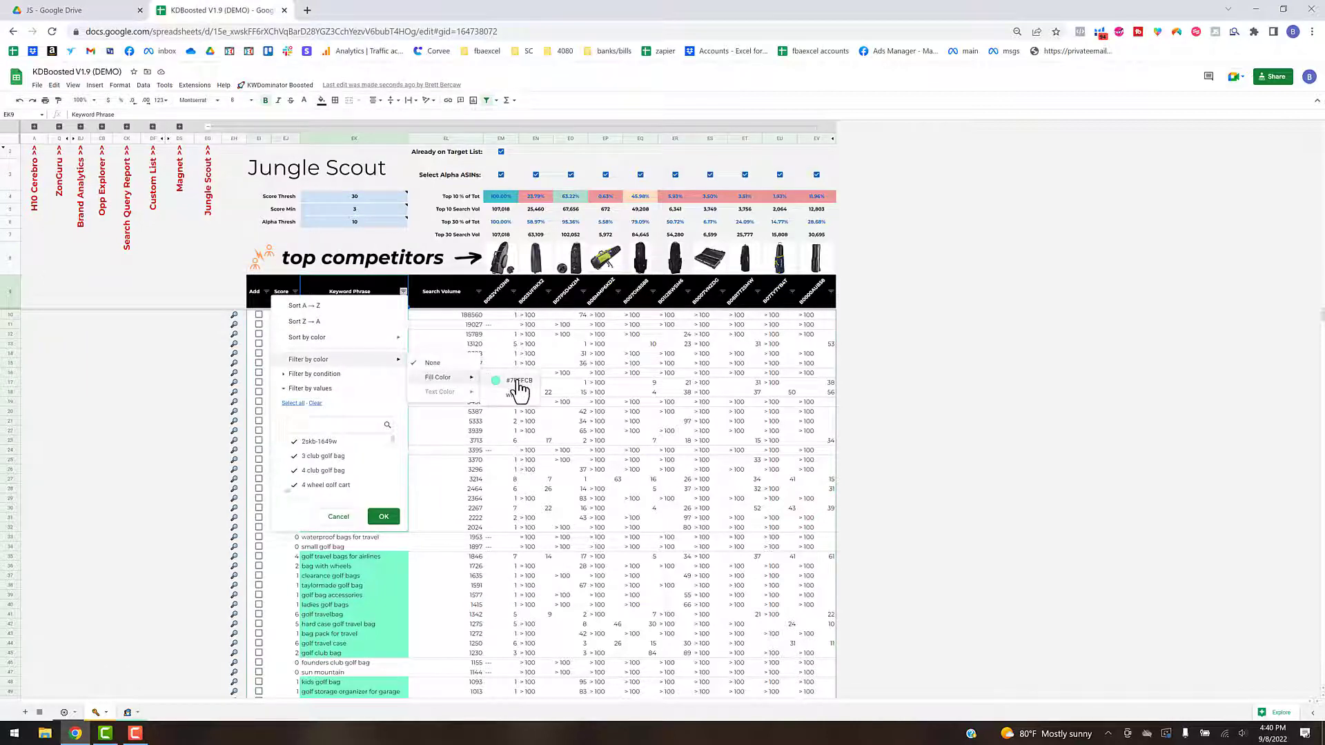
click(636, 363)
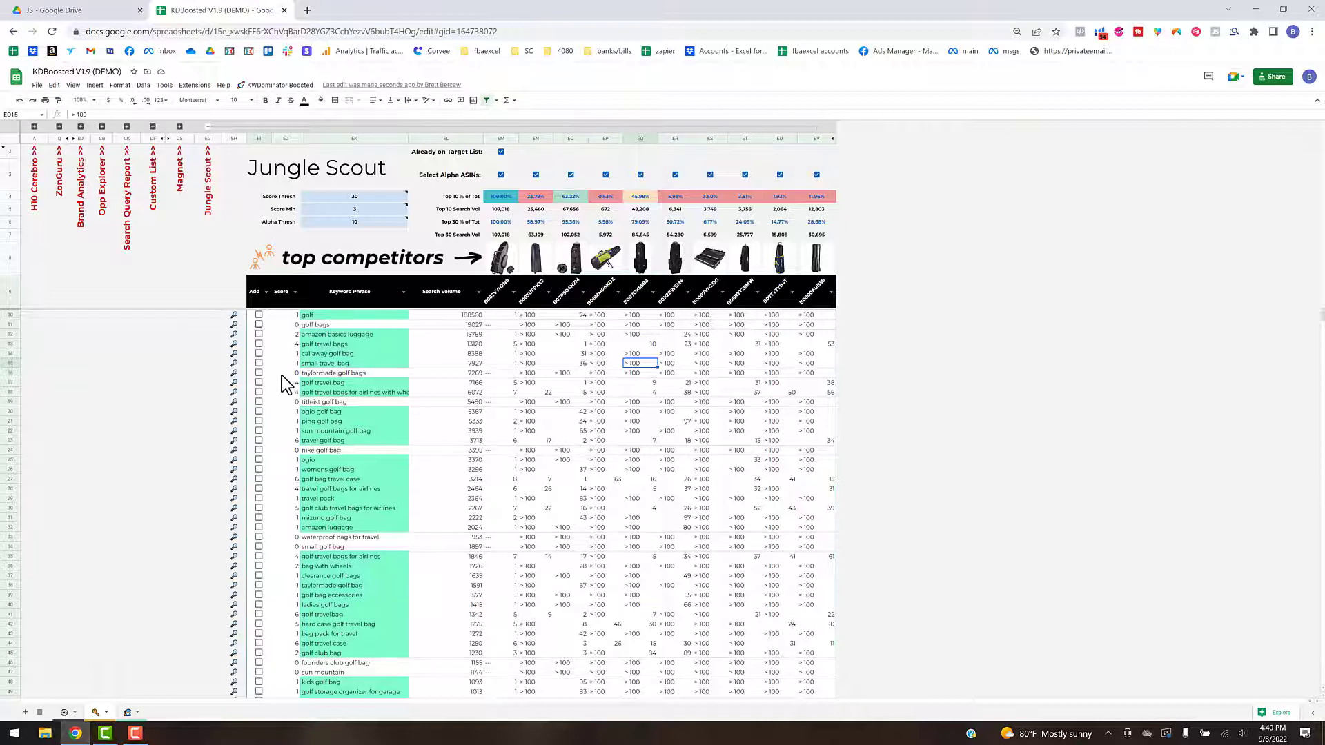
- Check the keywords "golf bags" and "waterproof bags for travel" in the Jungle Scout table and add them to the target list as manual keywords
click(259, 325)
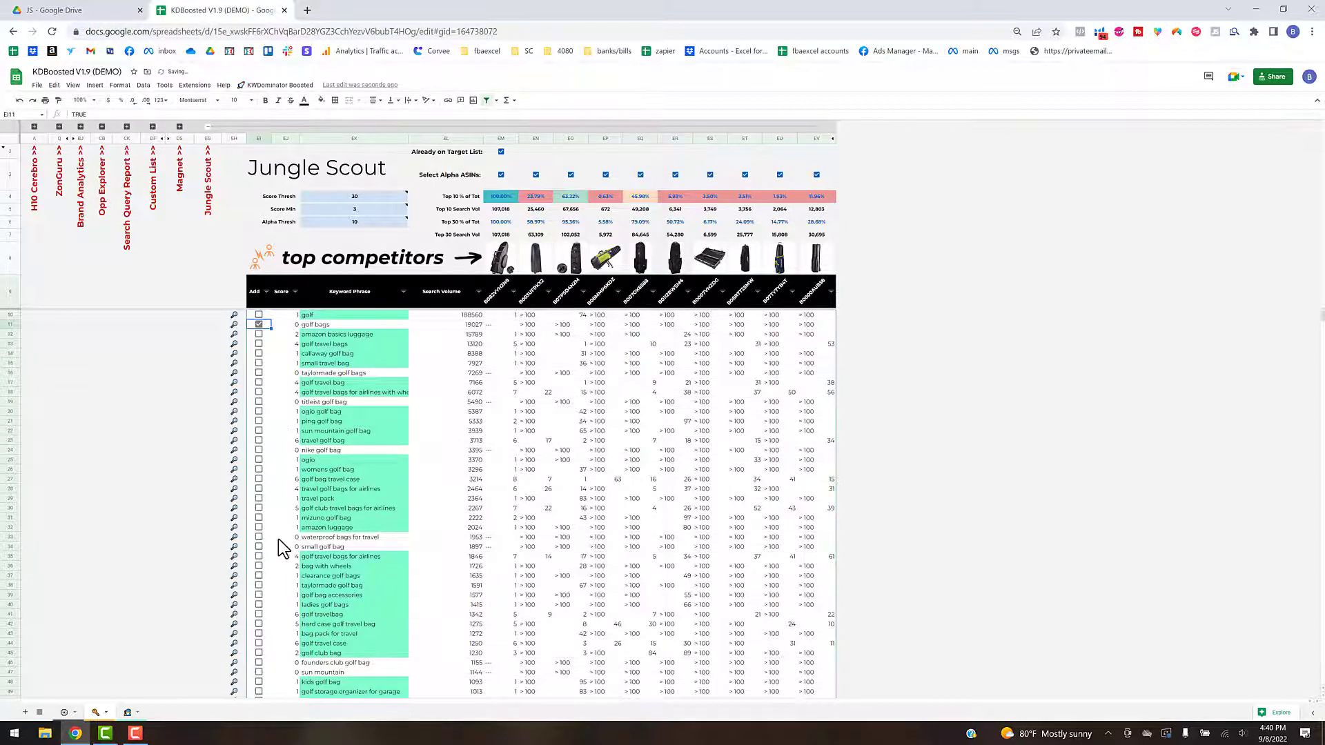
click(260, 537)
click(266, 85)
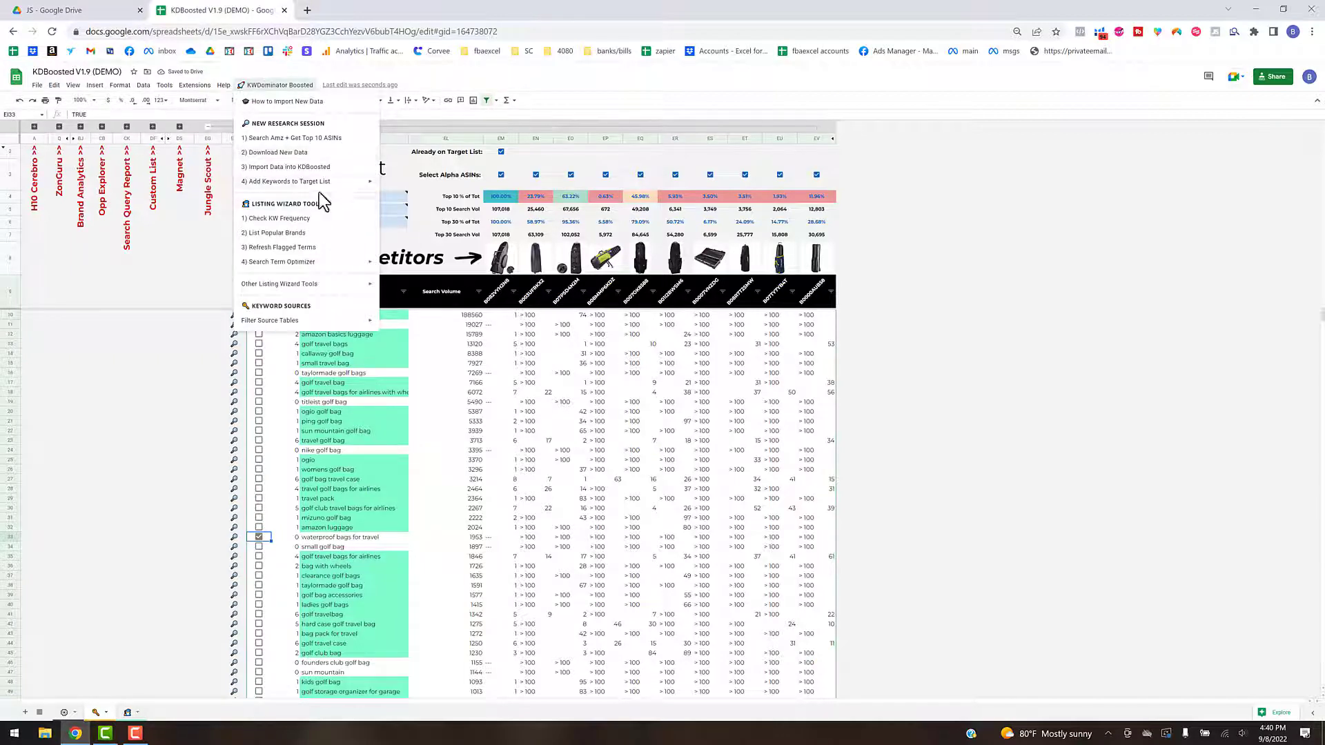
mouse_move(365, 183)
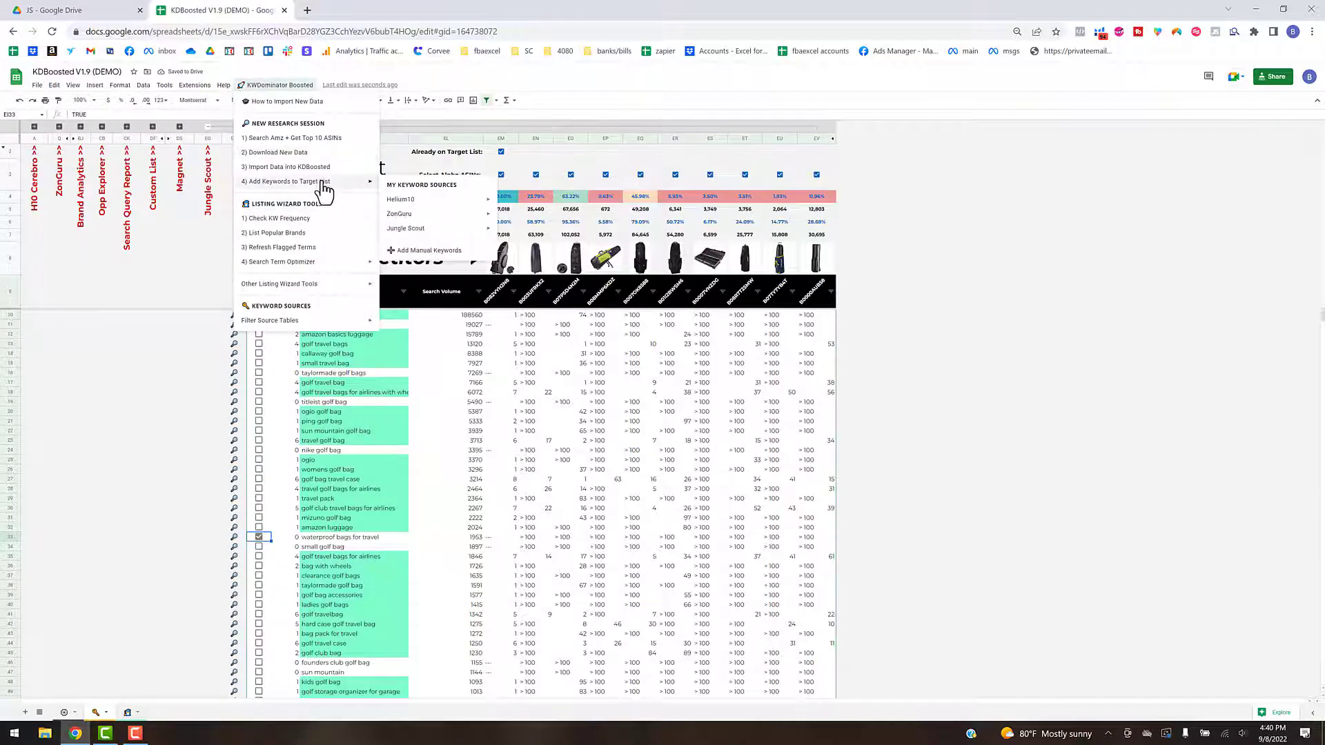
click(428, 251)
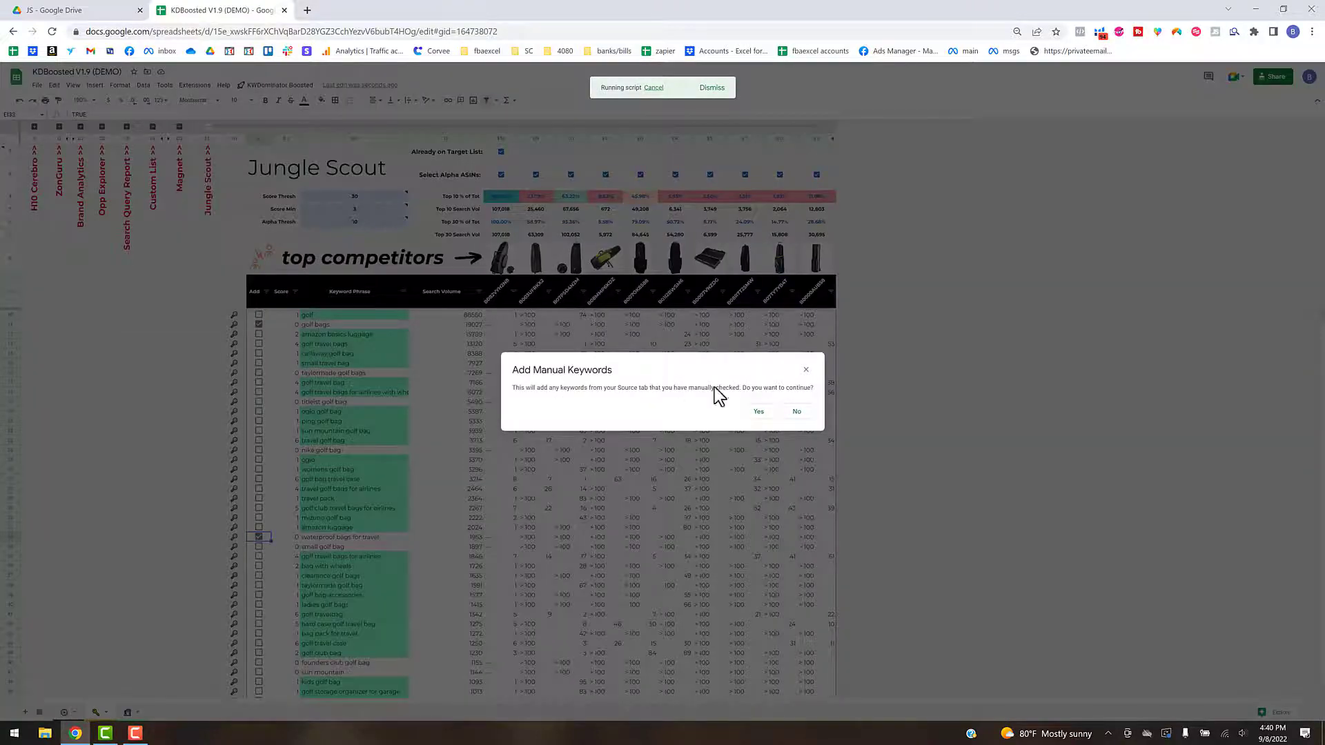
click(759, 412)
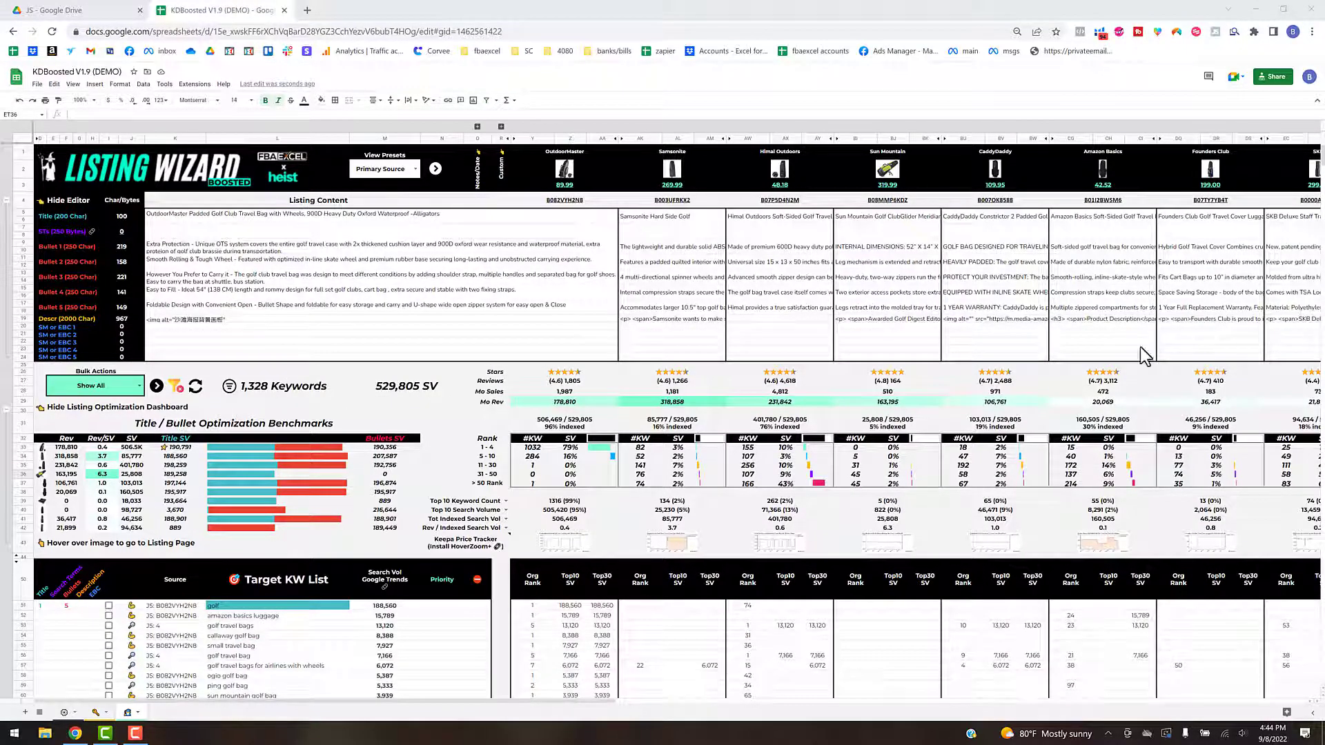
- Switch the Listing Wizard to the Primary + Secondary view preset so the Keyword Research section shows both sources' metrics side by side
mouse_move(1324, 164)
mouse_down()
mouse_move(1324, 690)
mouse_move(1322, 177)
mouse_up()
scroll(606, 264, up, 6)
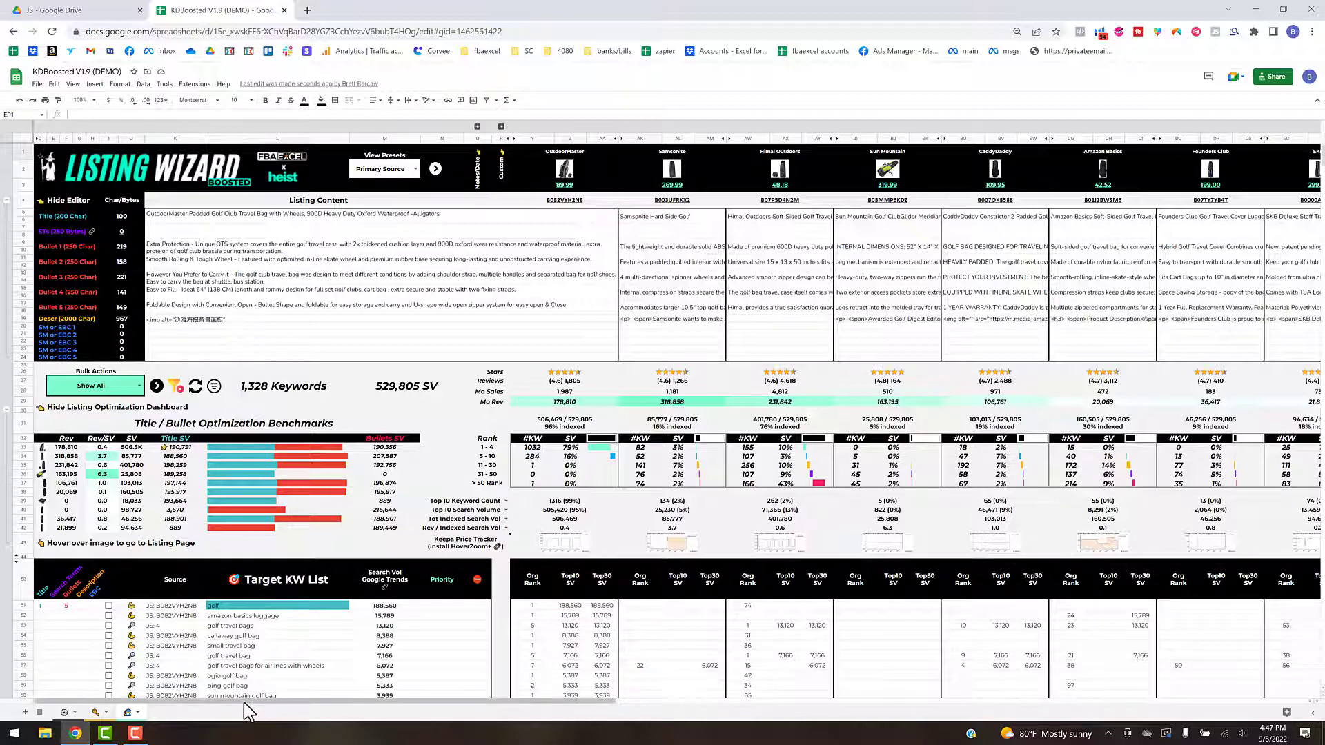
drag(242, 702, 650, 652)
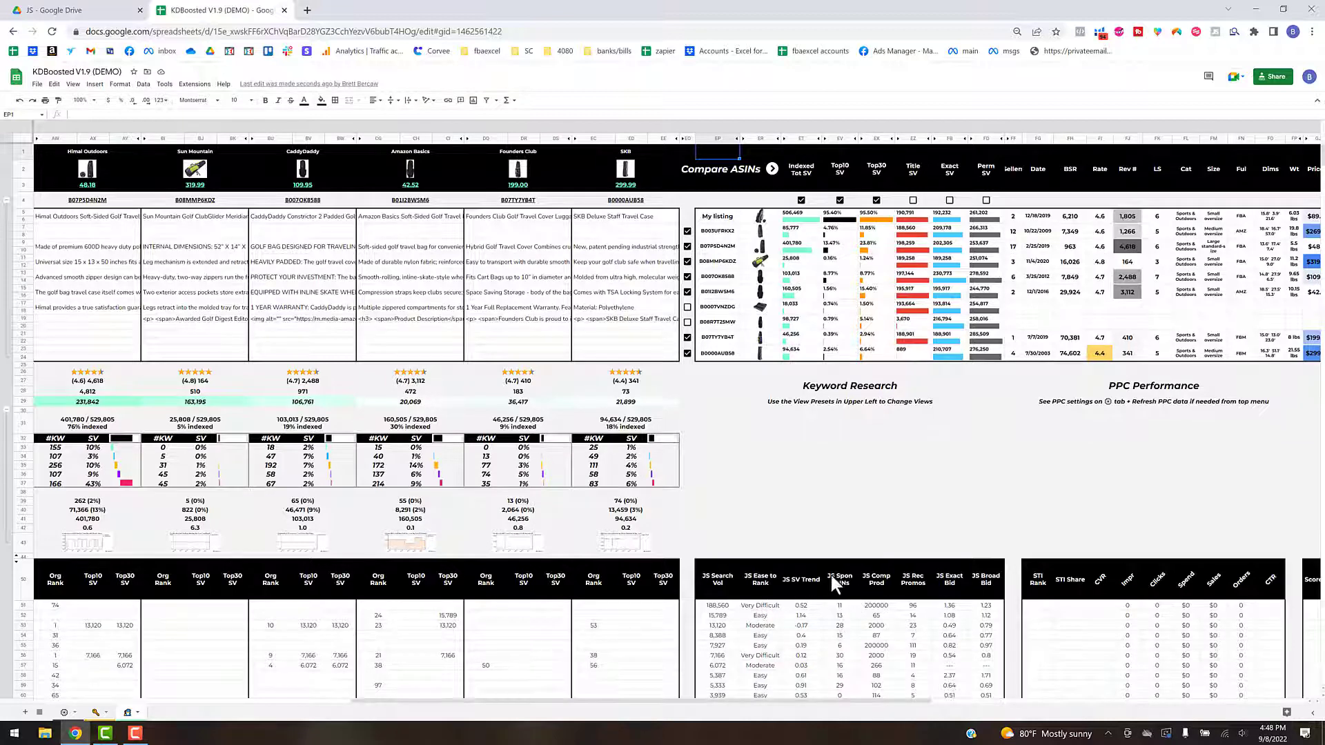
click(736, 697)
drag(735, 702, 213, 707)
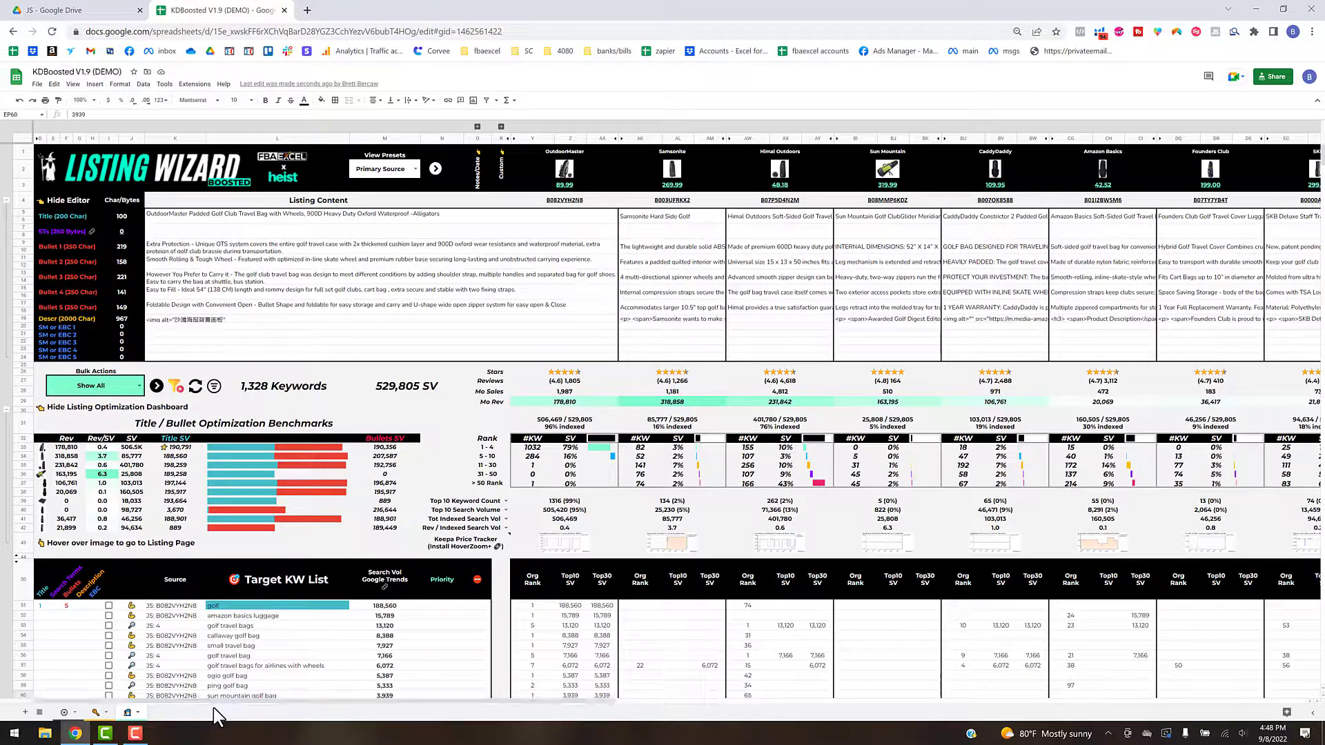
click(415, 169)
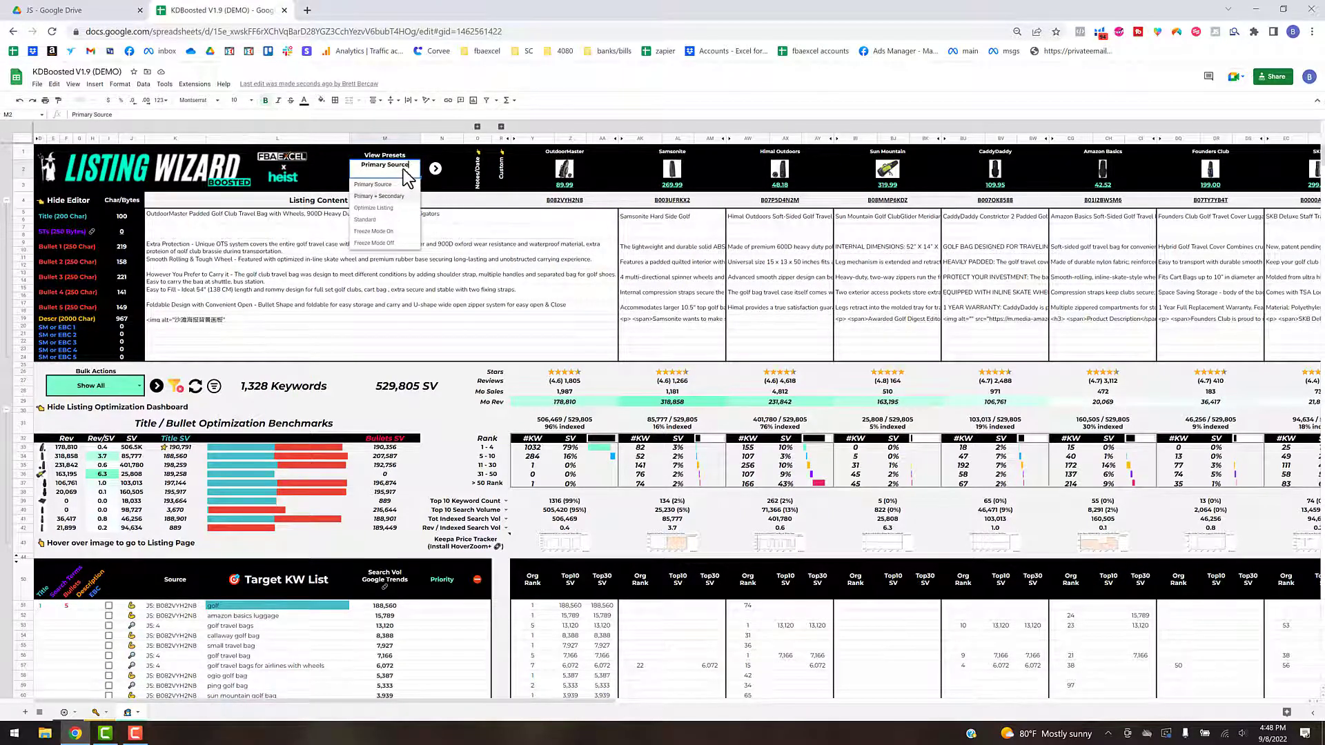
click(379, 196)
click(434, 168)
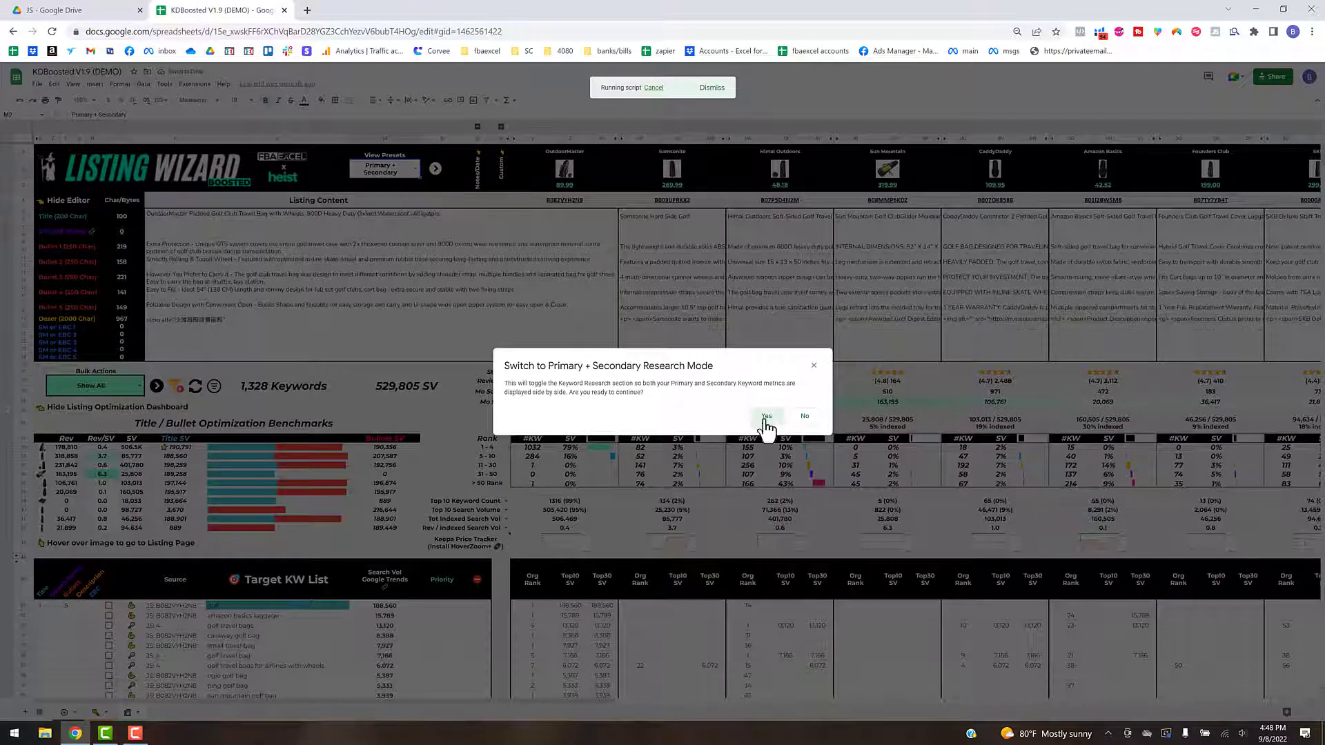
click(766, 417)
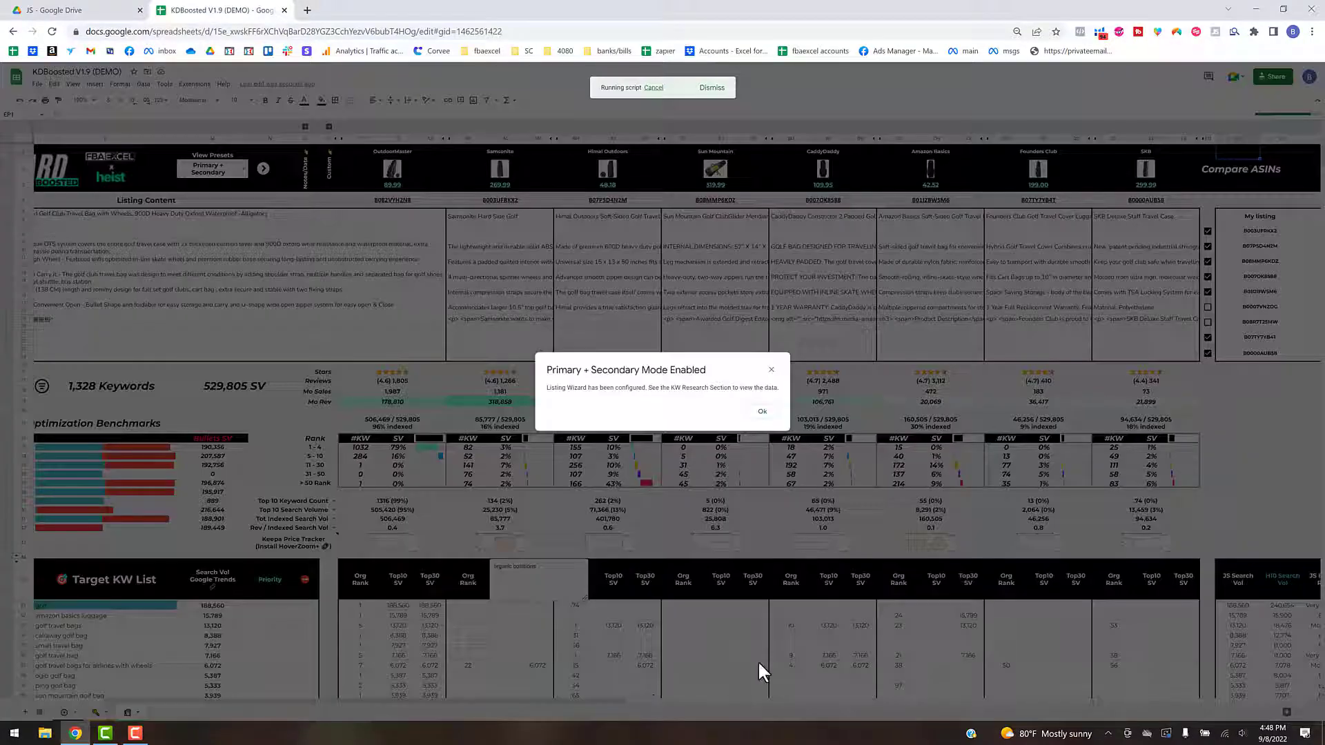
click(765, 414)
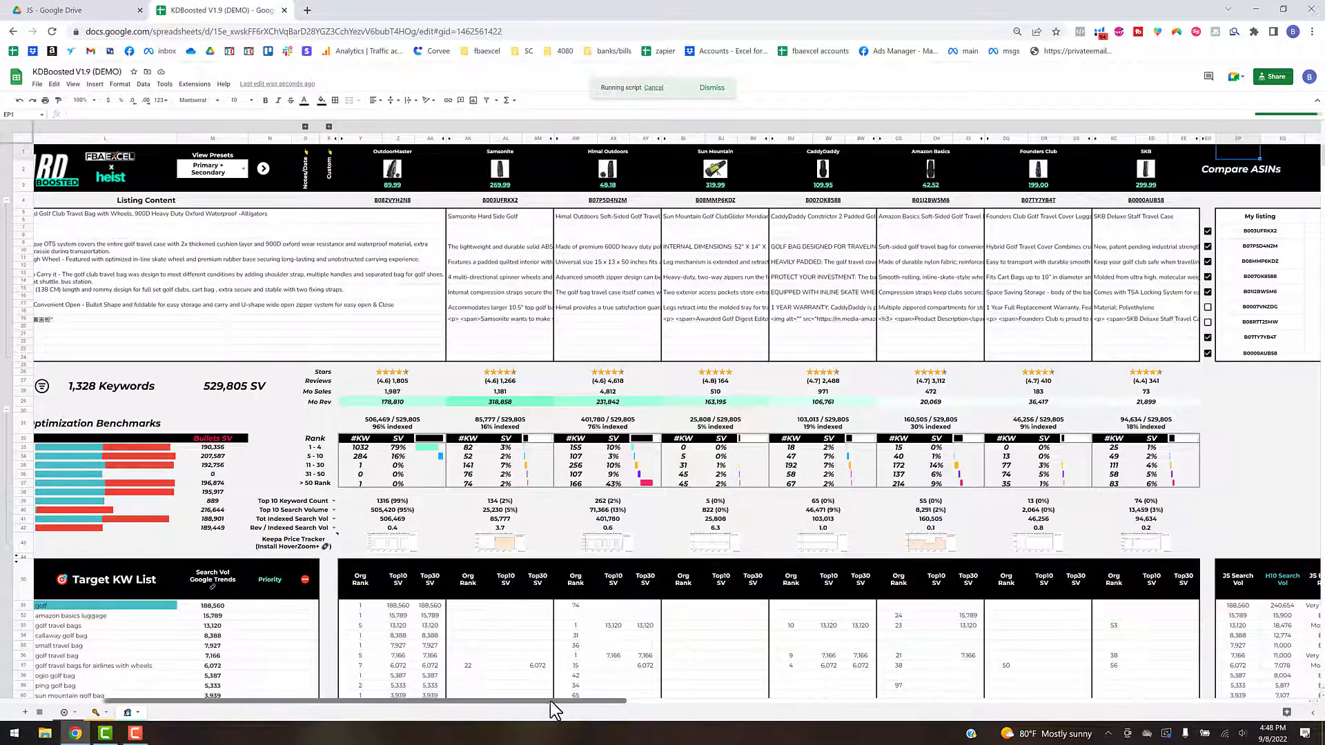
drag(550, 702, 843, 690)
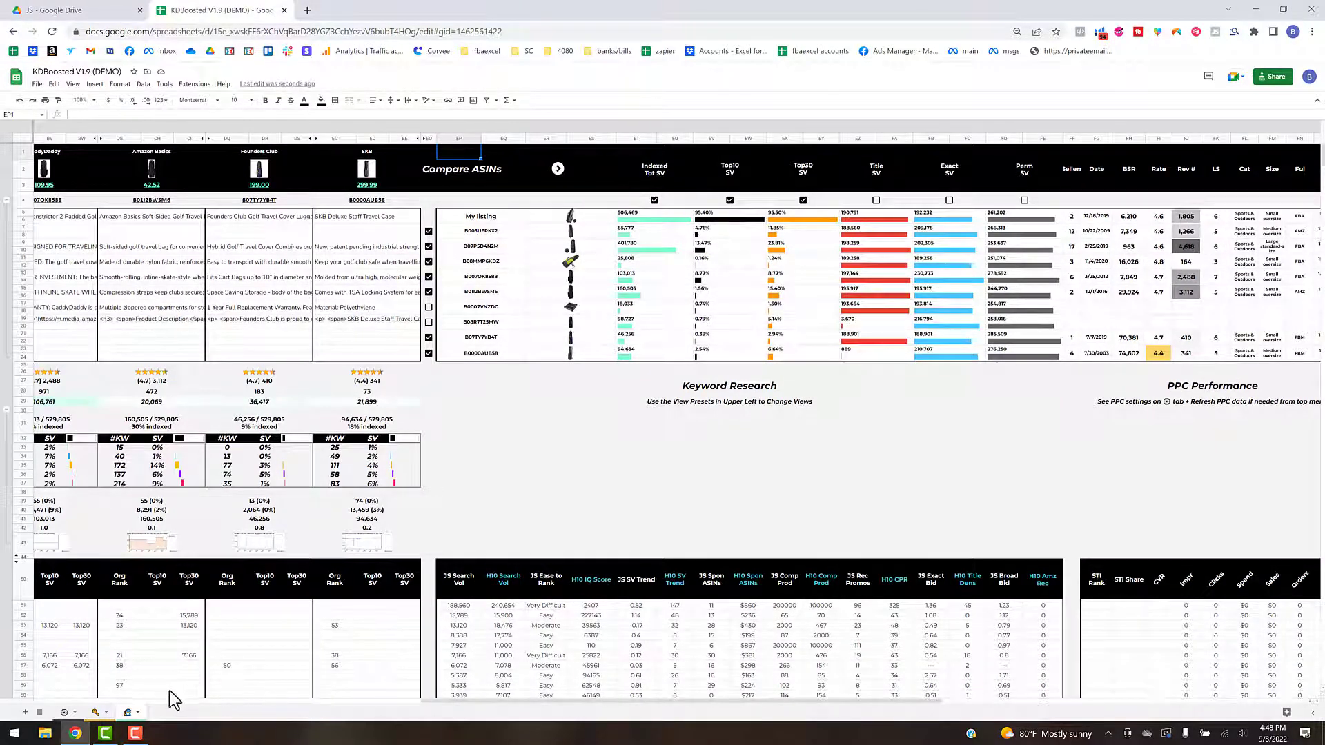
- Review the primary and secondary competitor keyword sources and the data source list on the settings sheet, and return to the Listing Wizard target list
click(64, 713)
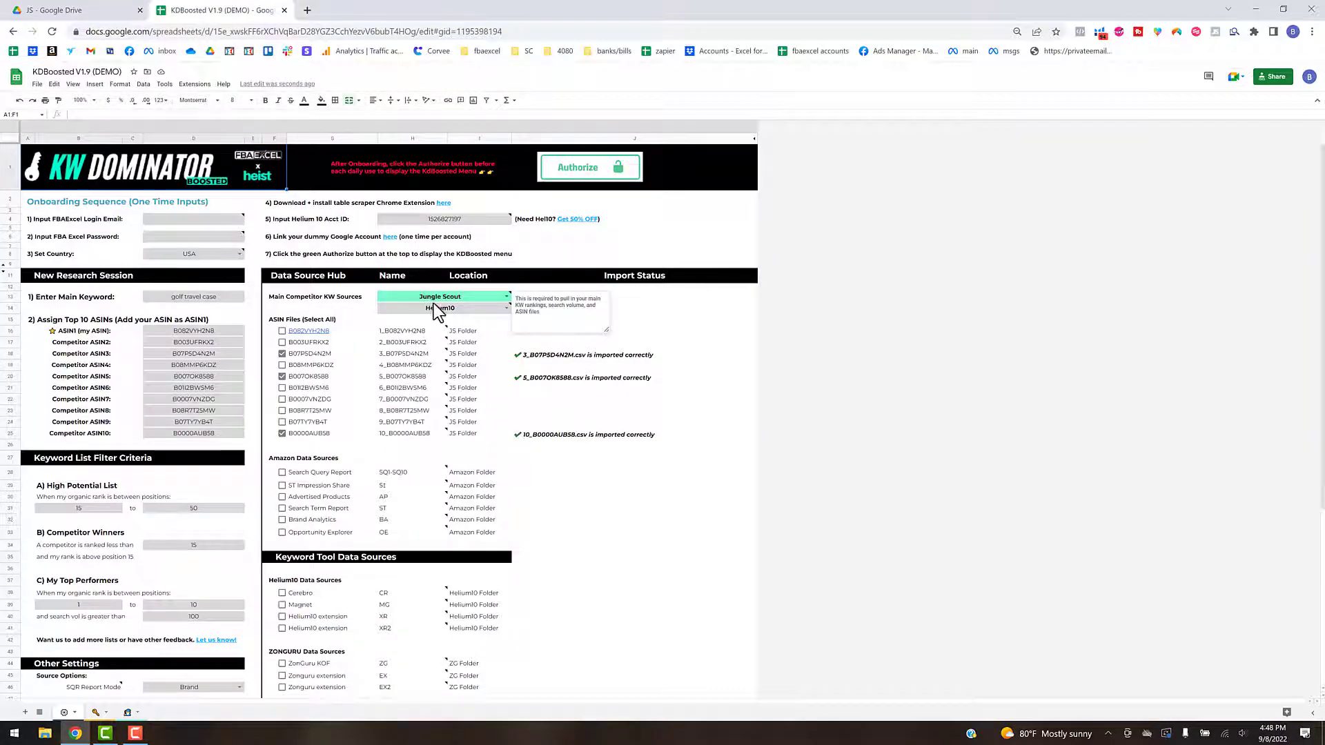
click(738, 333)
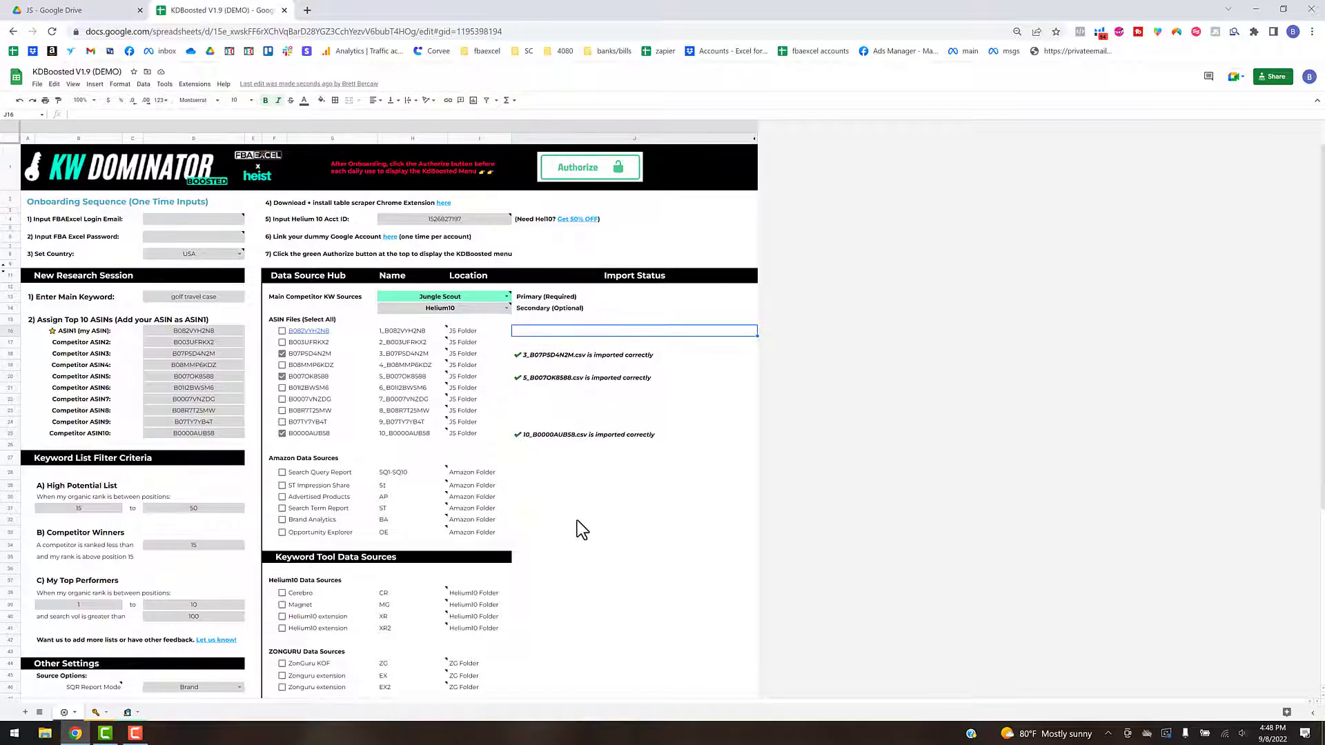
scroll(577, 521, down, 3)
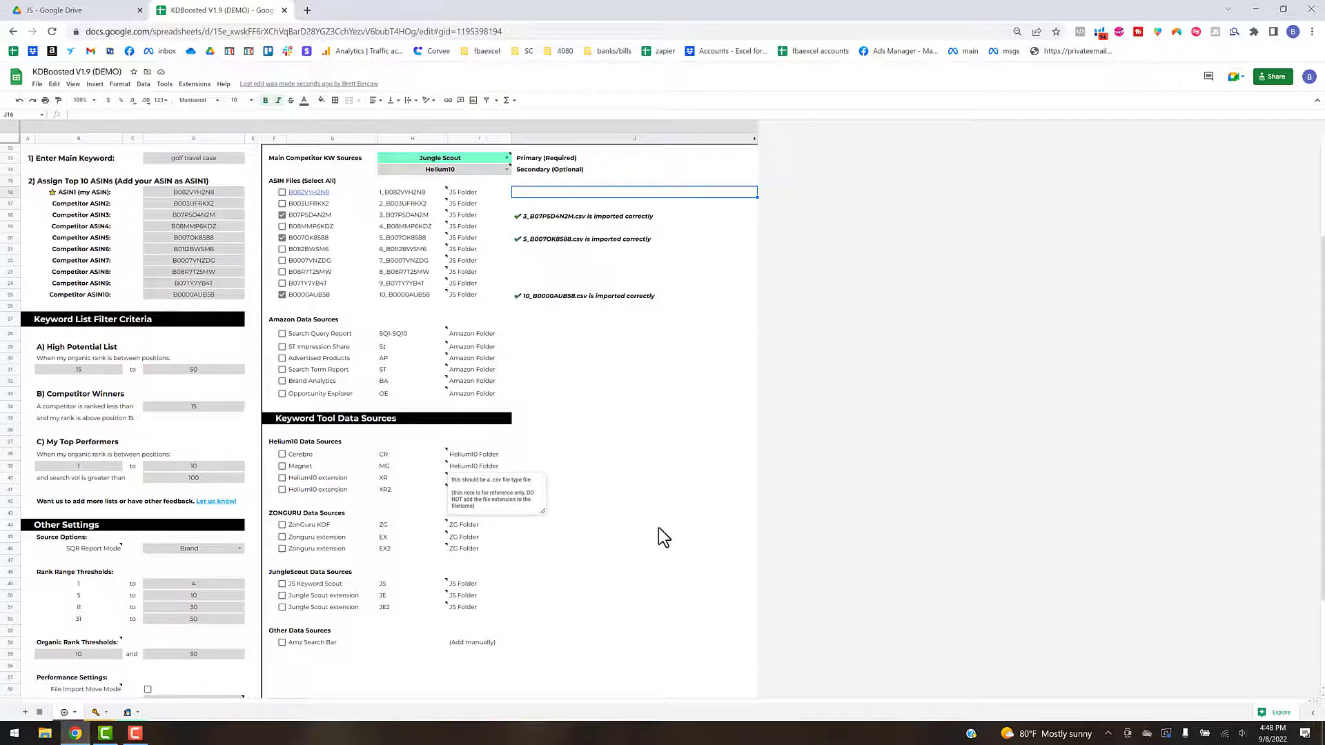
scroll(658, 528, up, 3)
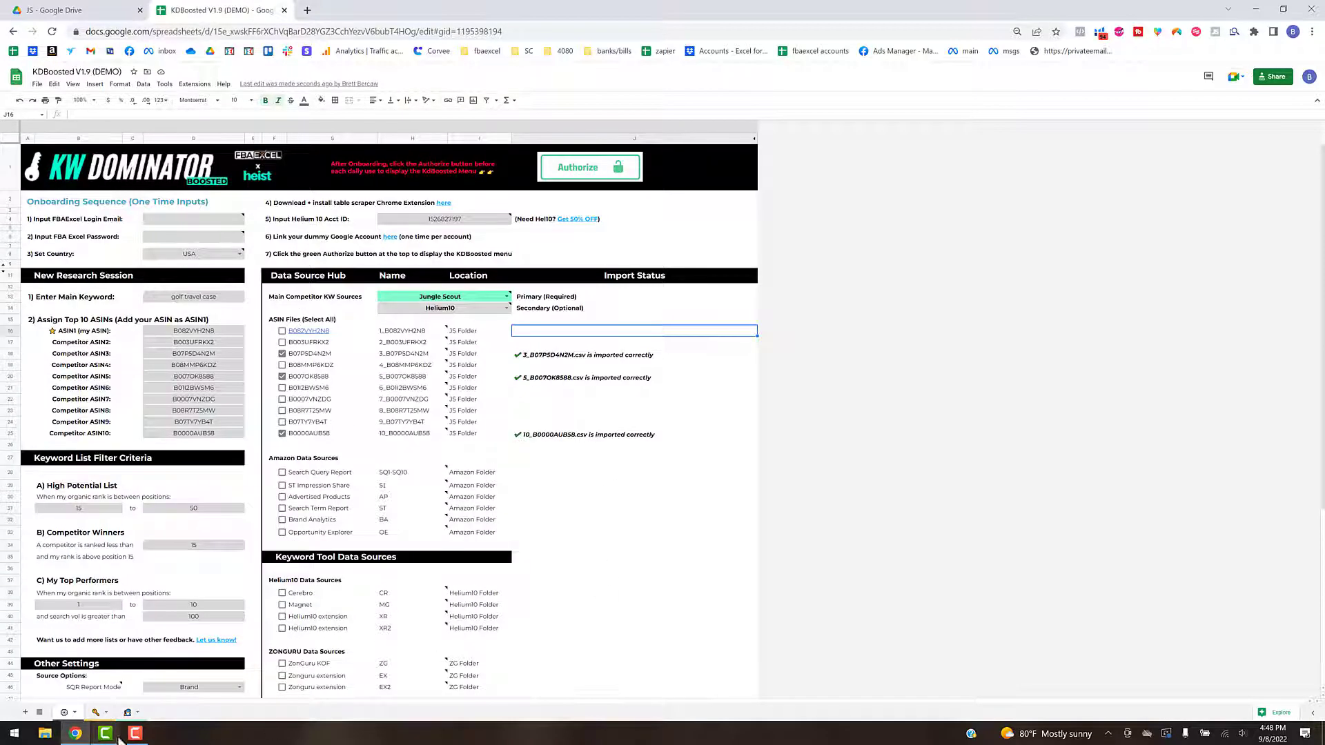
click(129, 715)
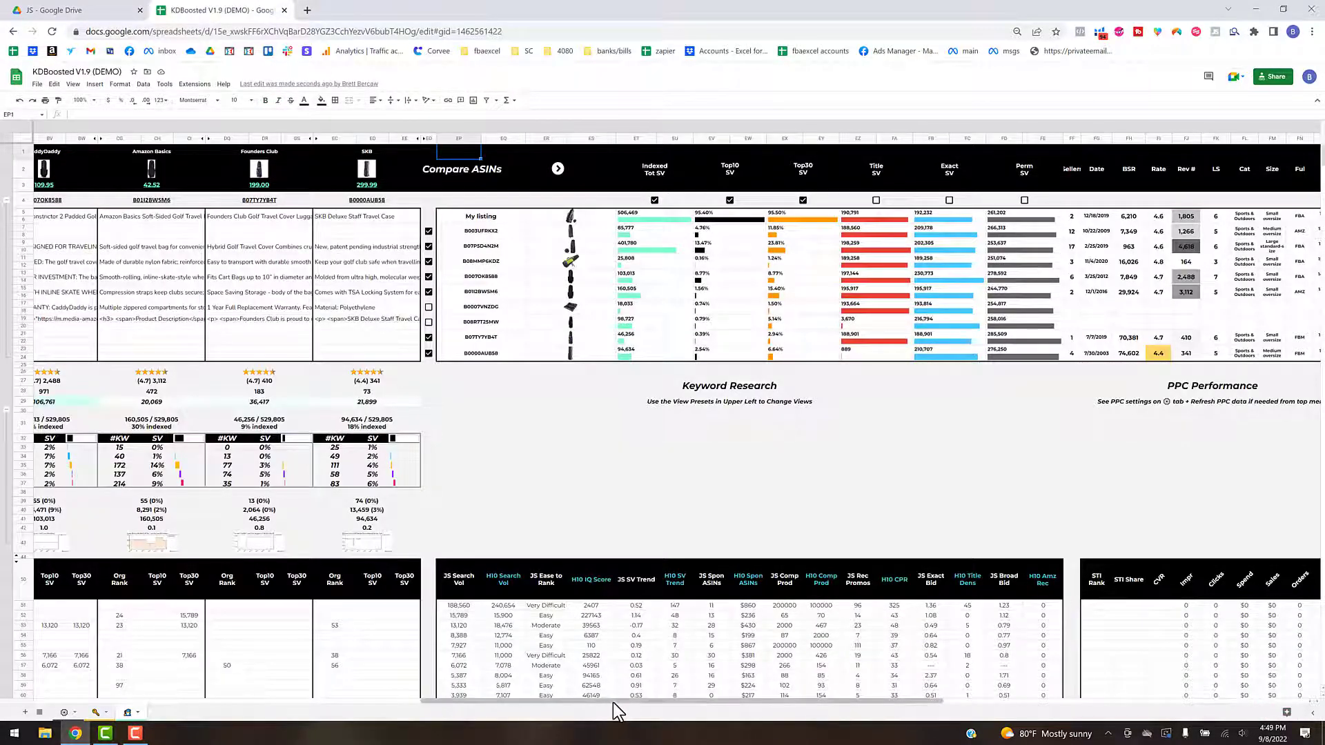
drag(613, 702, 94, 698)
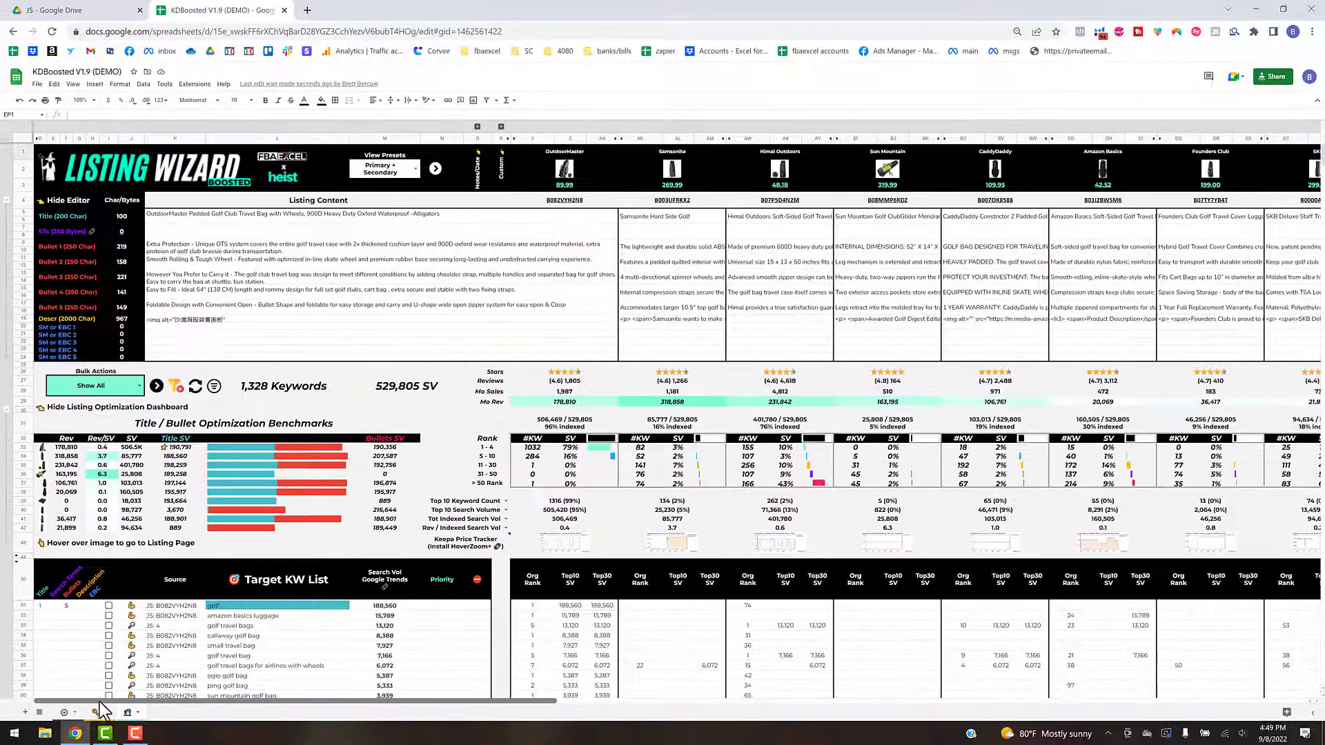